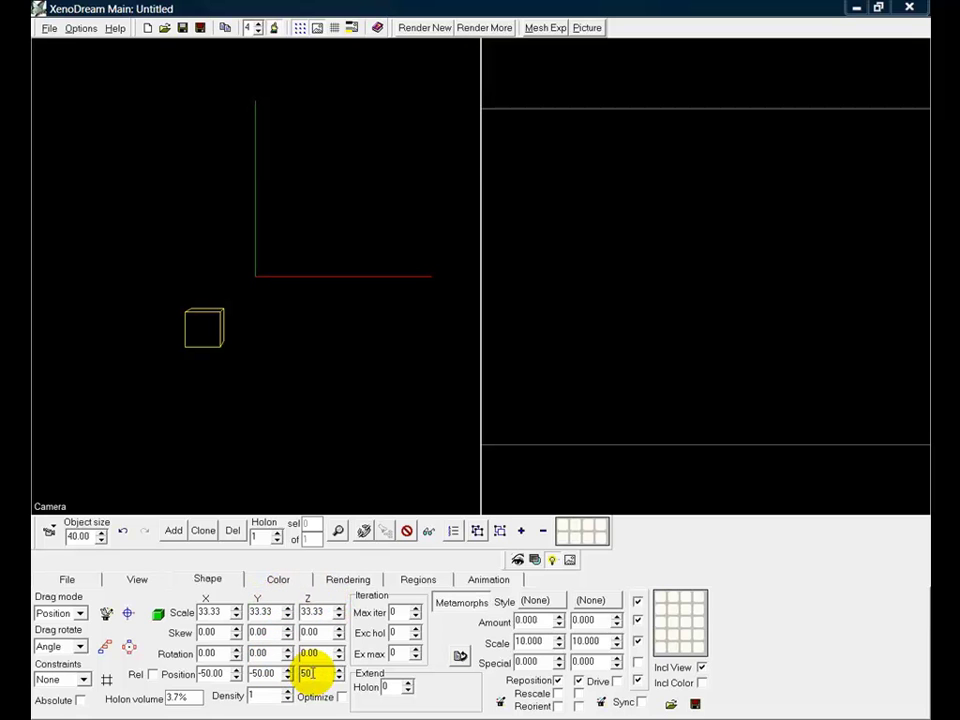
Rotate the camera view 45 degrees left and 45 degrees down
click(137, 580)
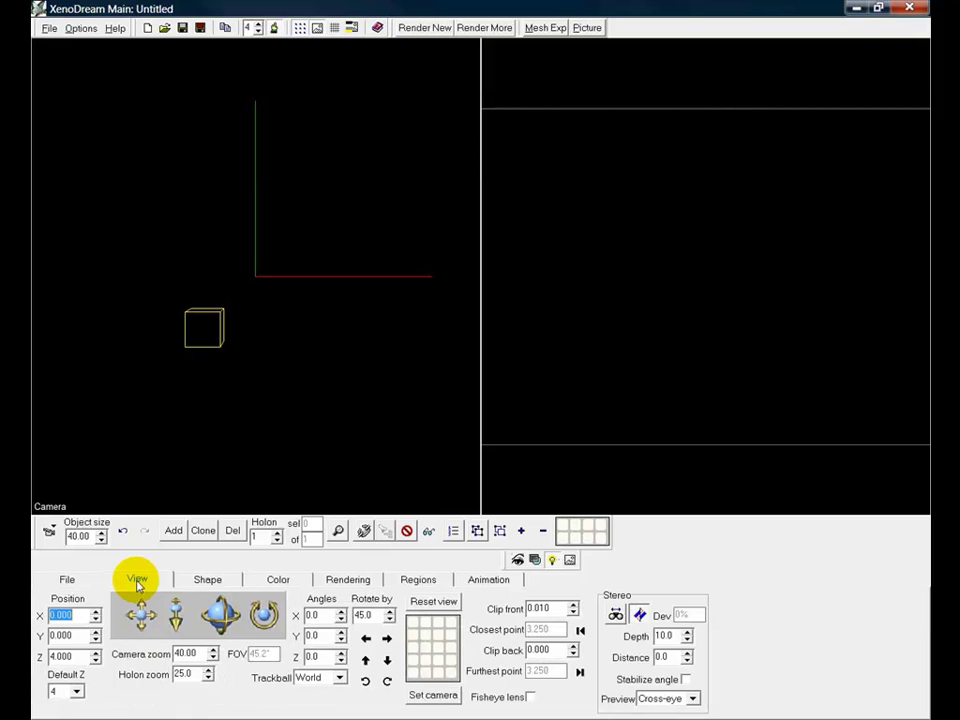
click(366, 639)
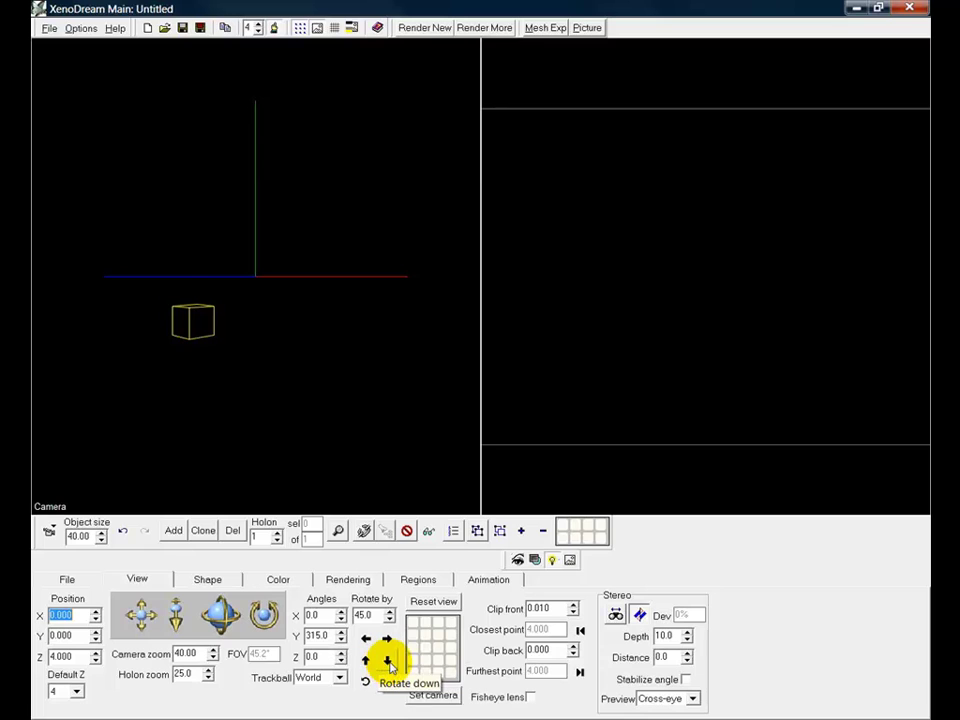
click(389, 662)
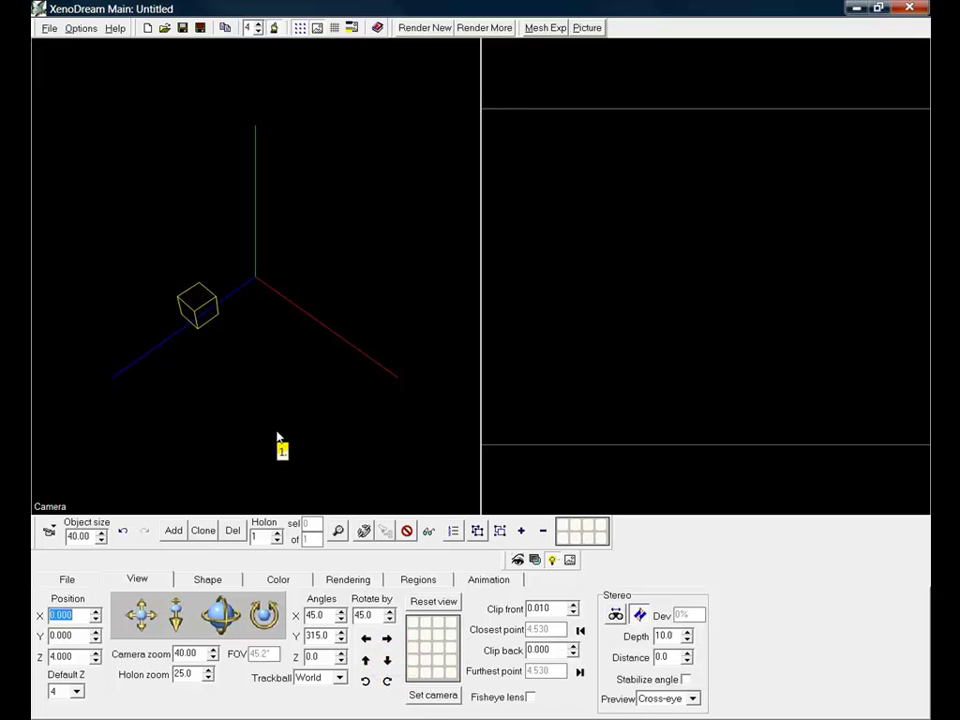
Clone the first holon and set the copy's X position to 0
click(211, 534)
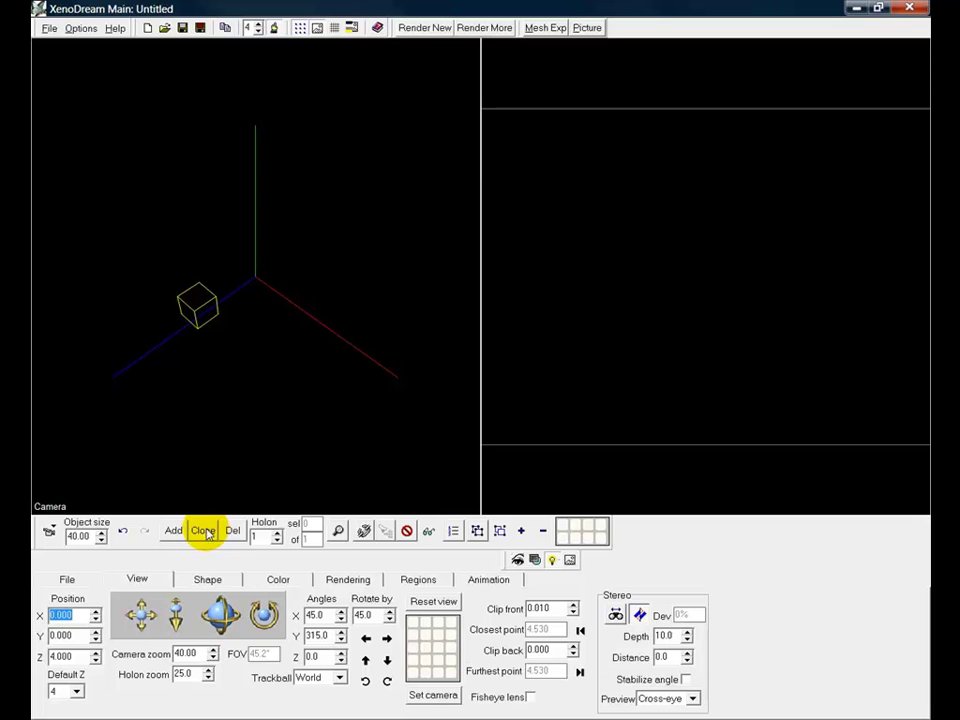
click(202, 532)
click(208, 588)
click(208, 581)
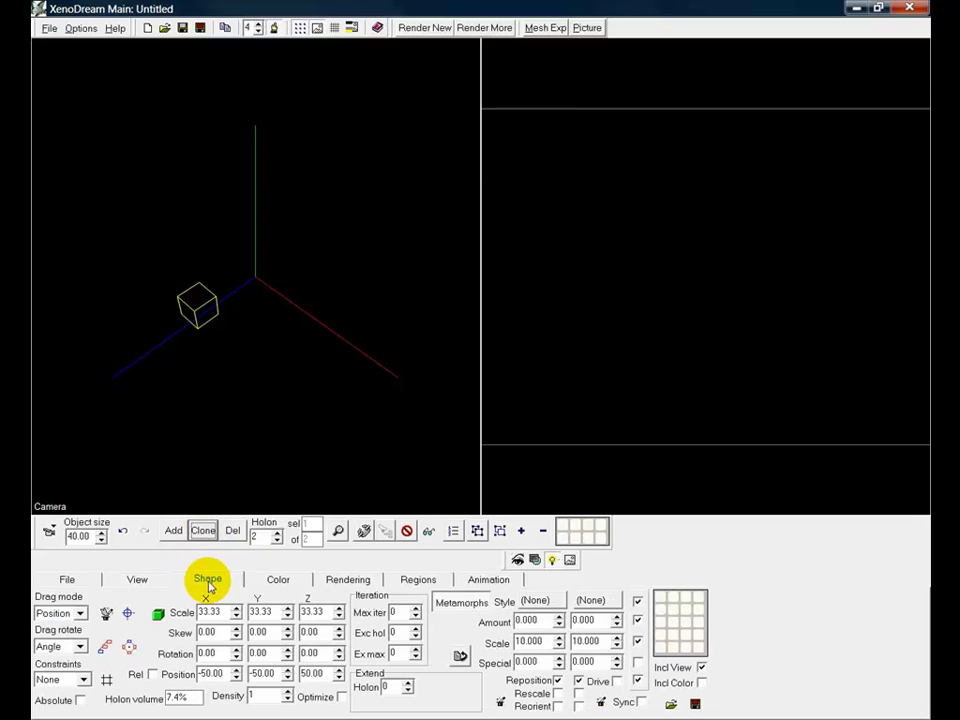
double_click(222, 673)
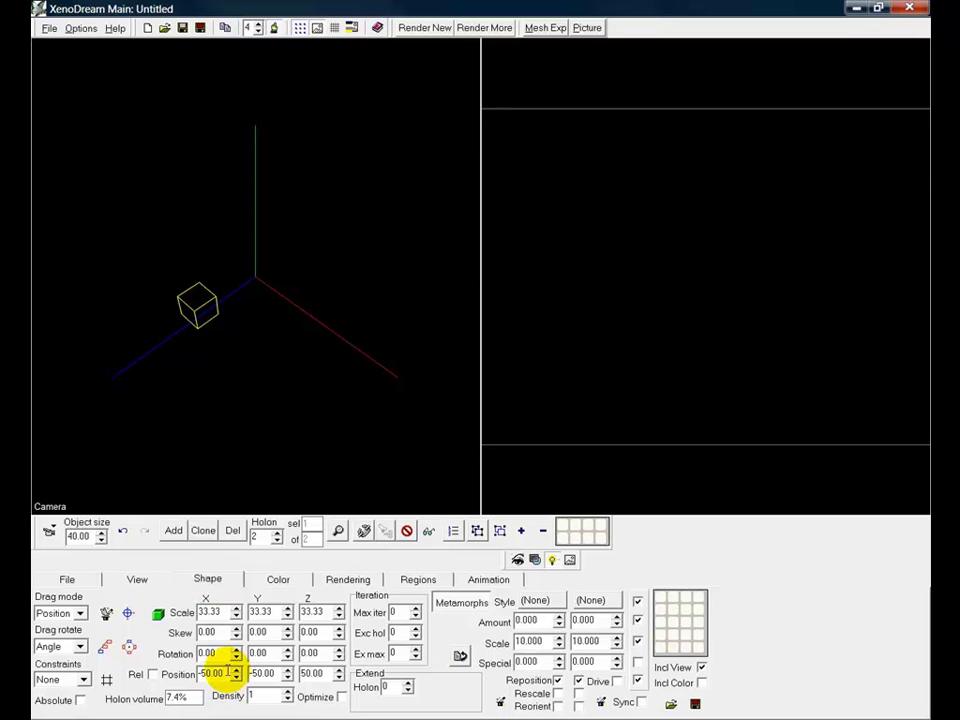
text(0)
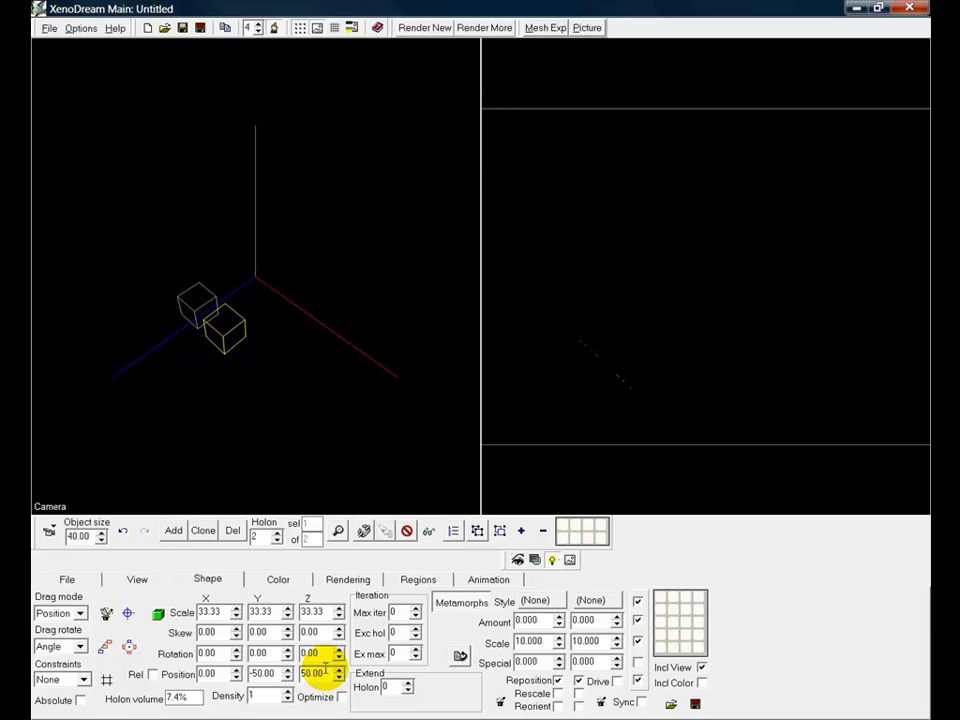
Clone the second holon and set the copy's X position to 50, keeping Y at -50 and Z at 50
click(204, 533)
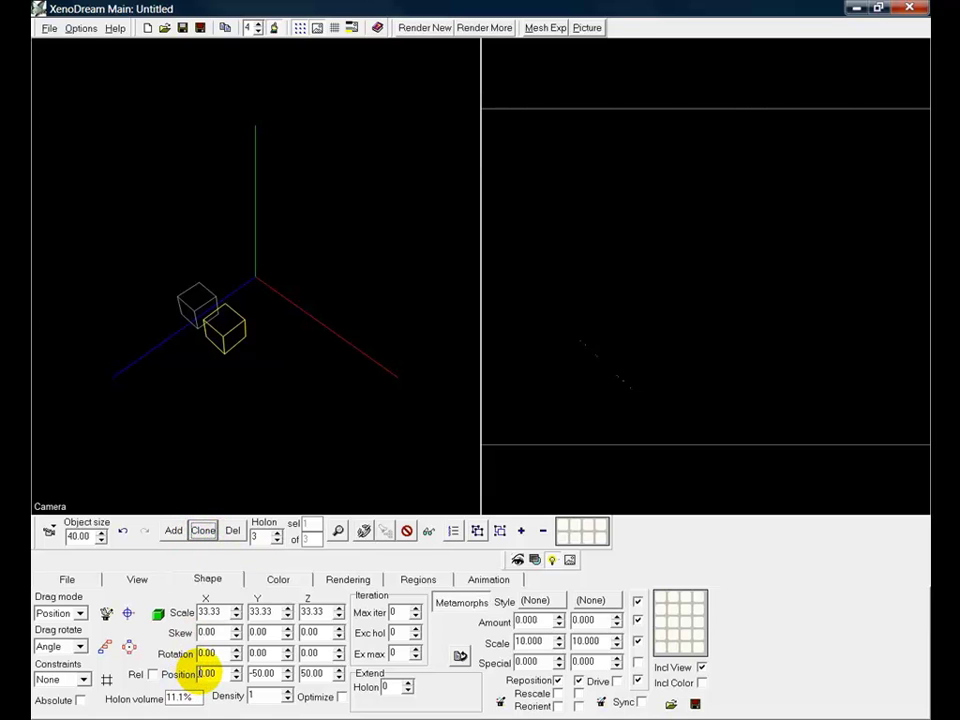
click(199, 673)
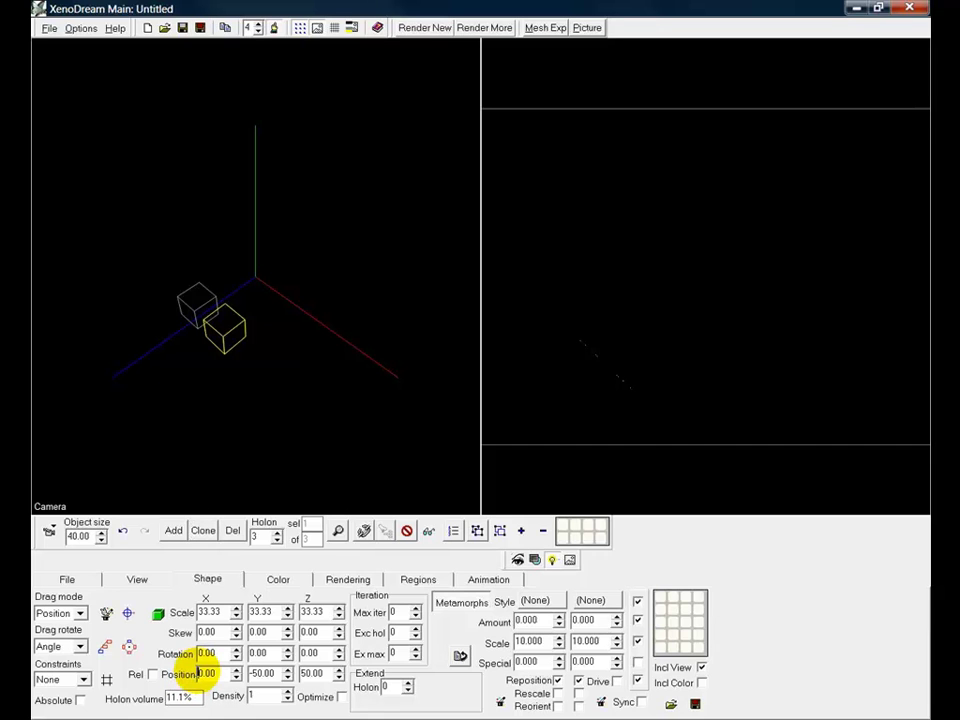
text(5)
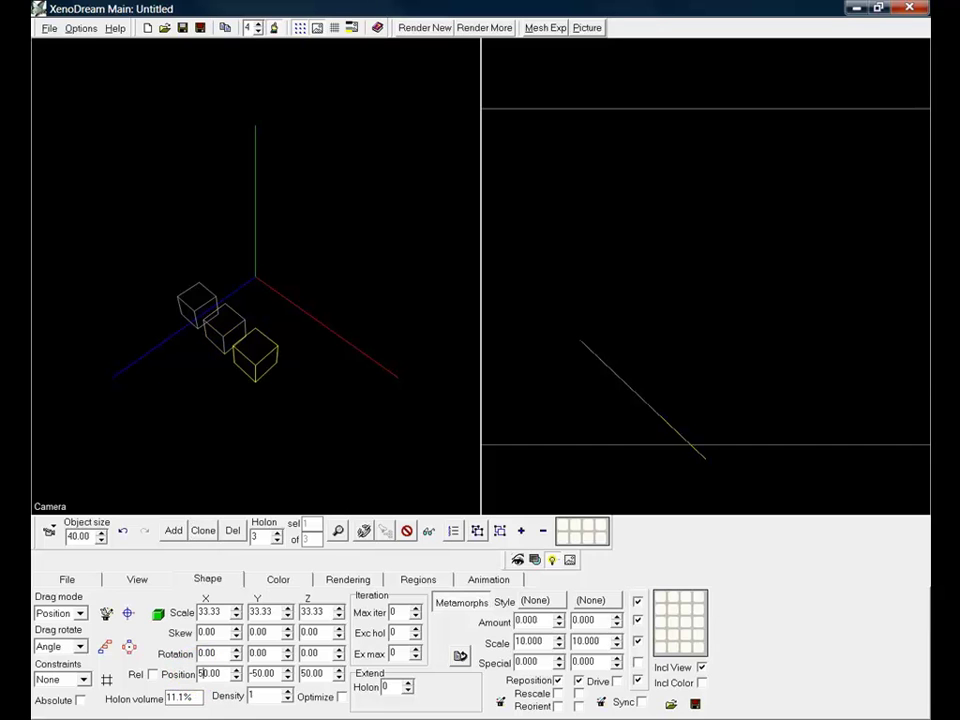
double_click(264, 673)
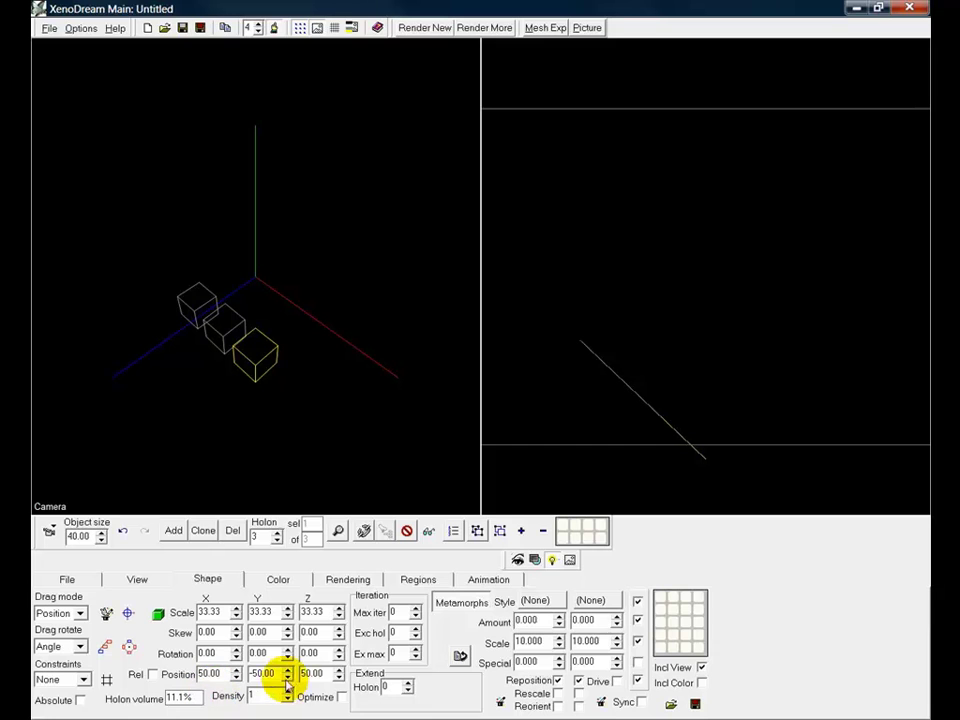
double_click(313, 673)
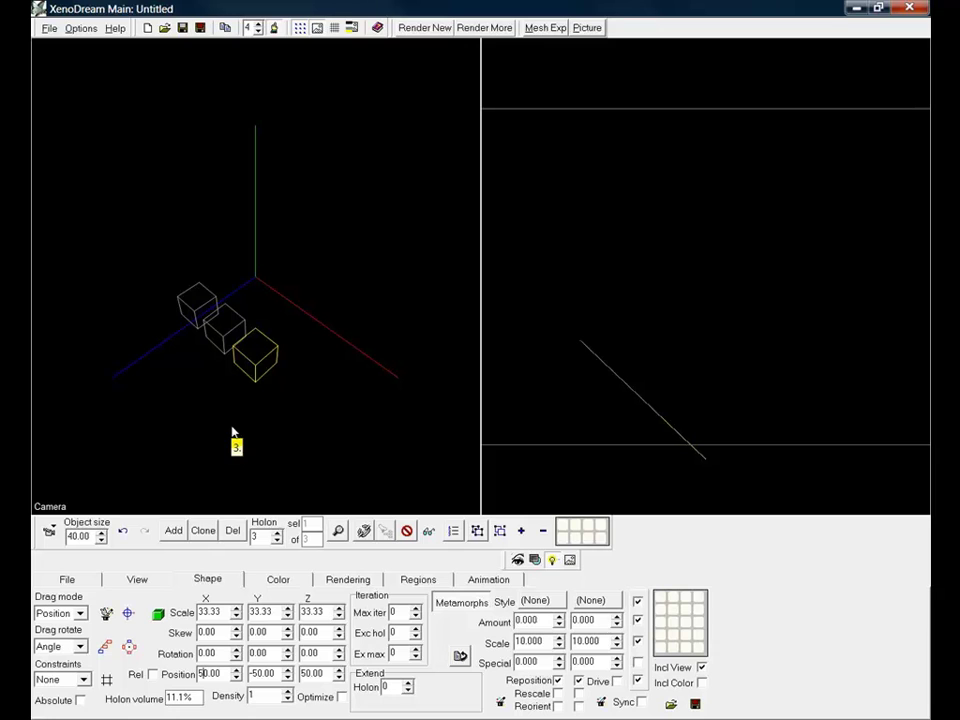
Clone the third holon, set the copy's X position to -50 and open its Y position for editing
click(202, 532)
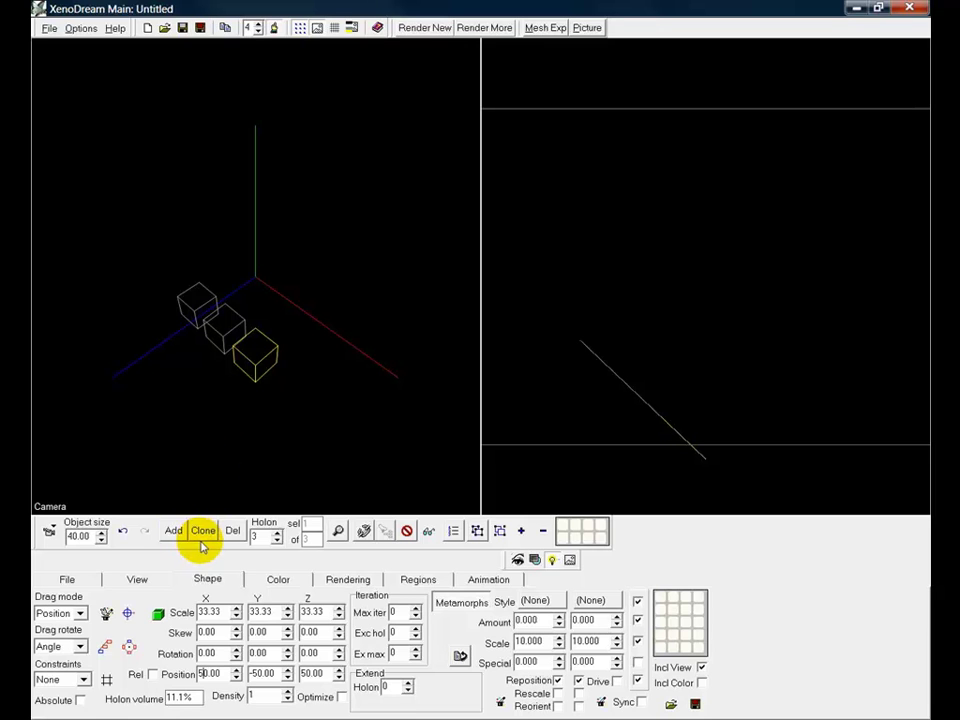
click(204, 537)
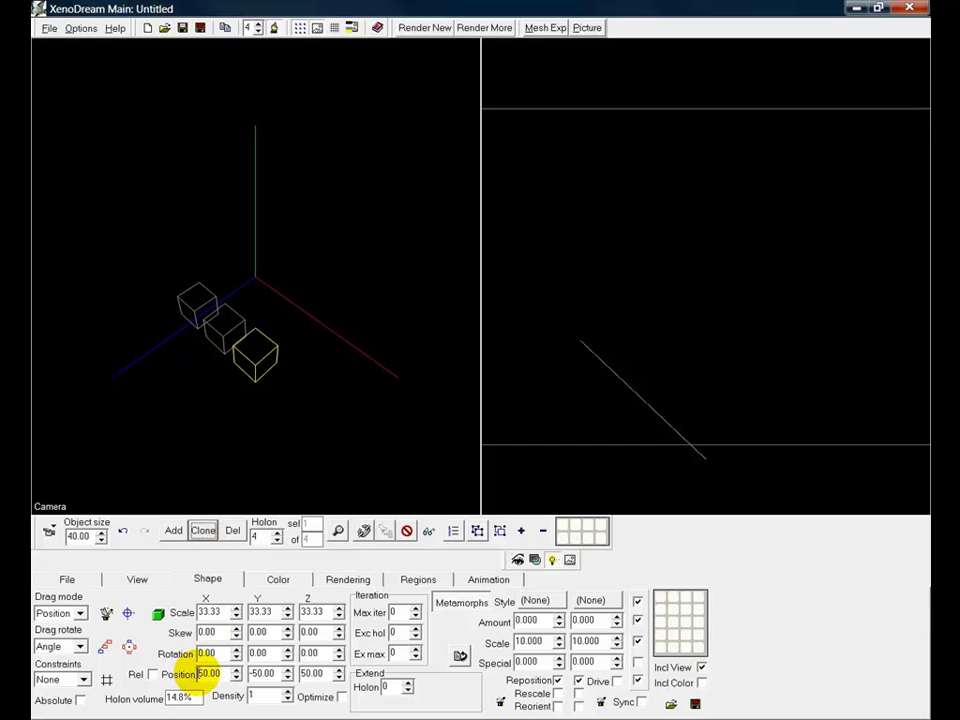
click(199, 674)
text(-)
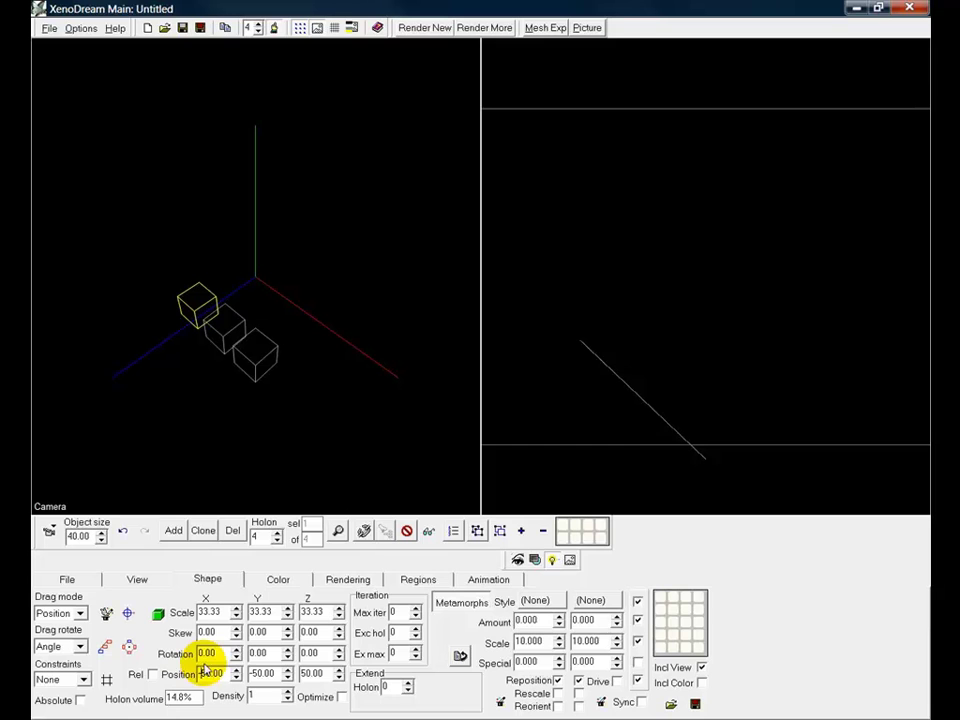
click(262, 673)
click(273, 673)
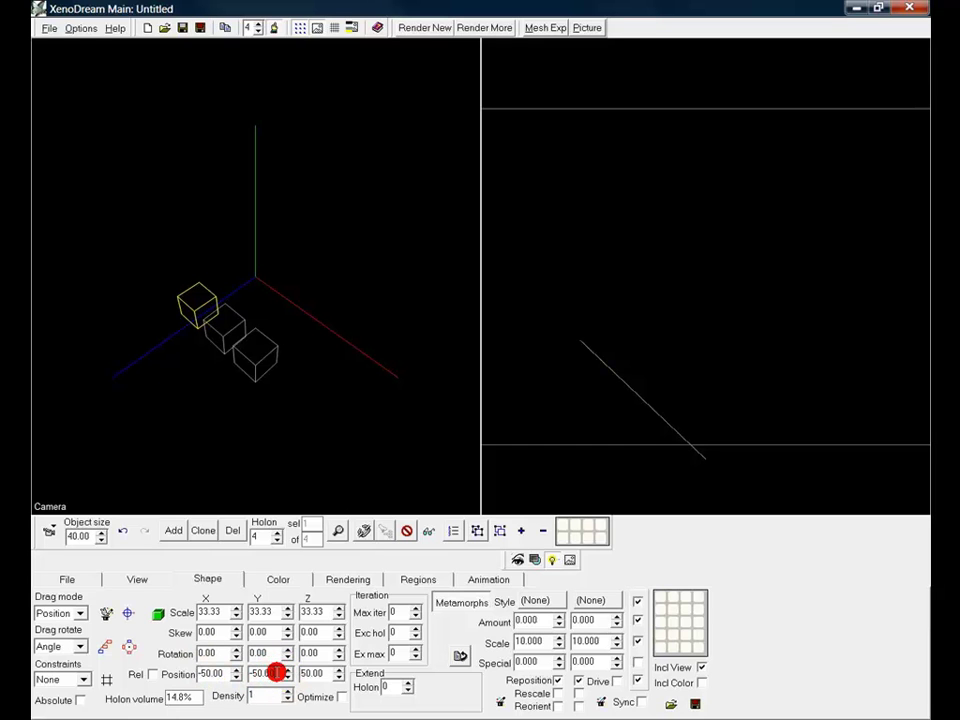
double_click(276, 673)
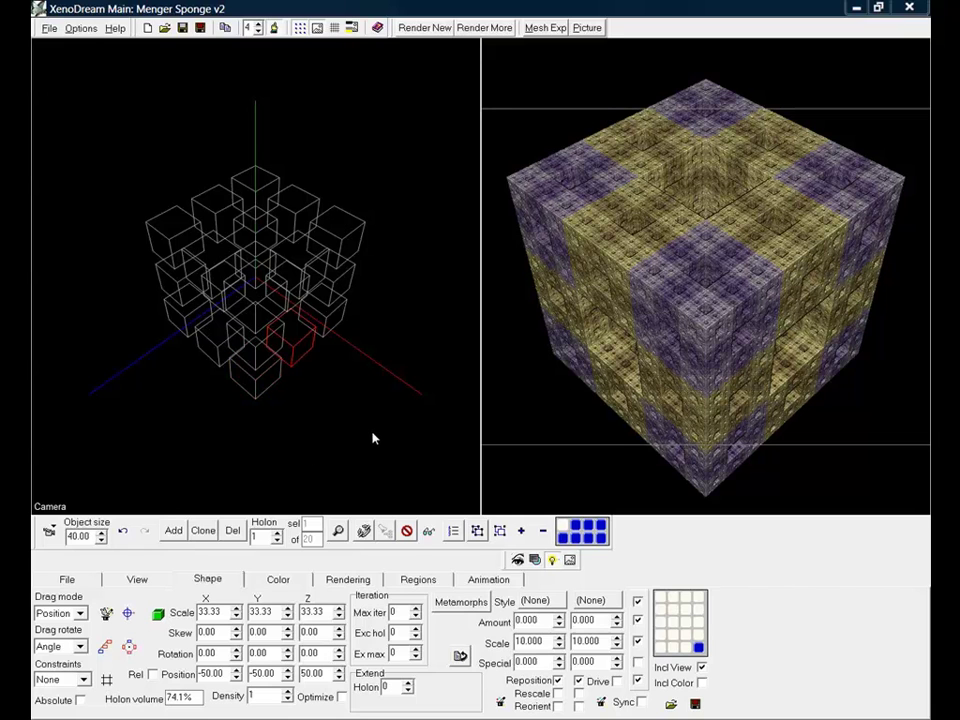
Examine the scale and rotation of the Menger sponge's holons in the Holon Info List, then close it
click(277, 537)
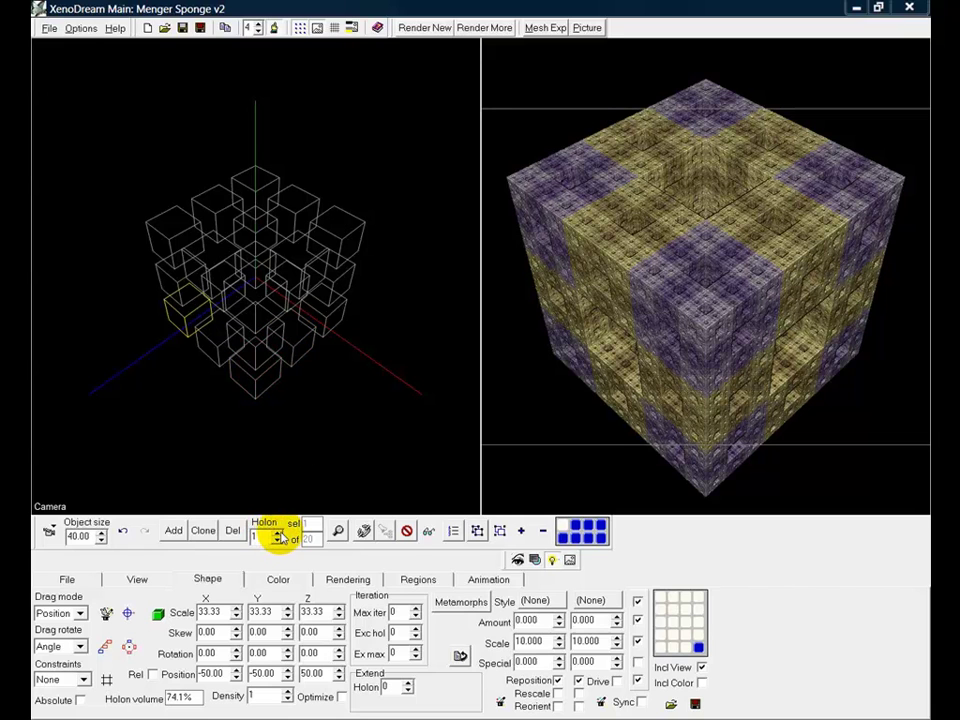
click(453, 531)
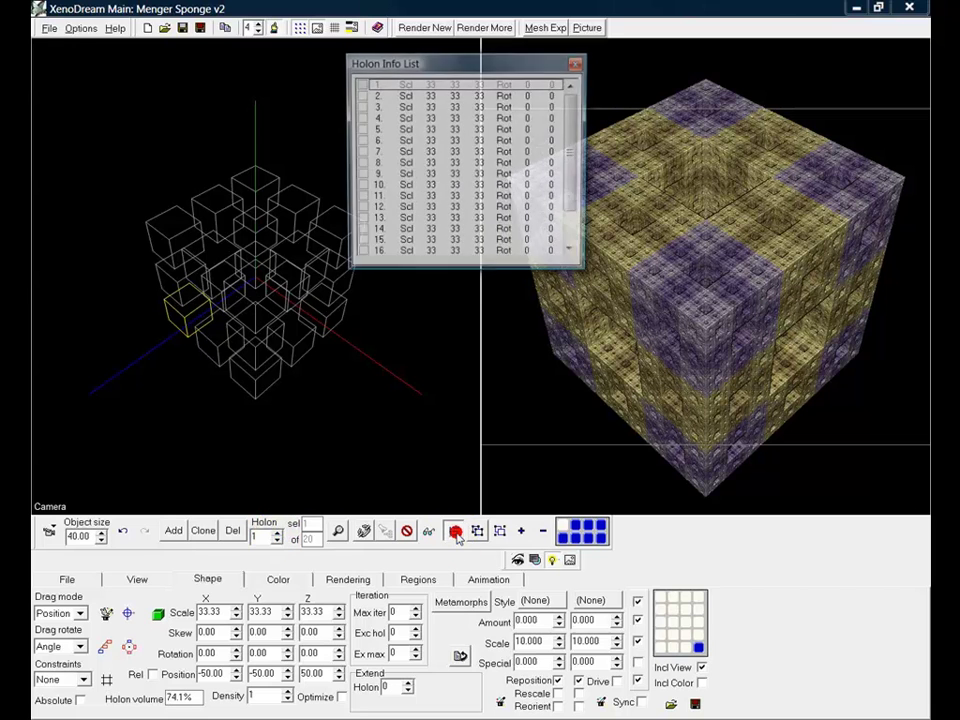
drag(569, 152, 572, 205)
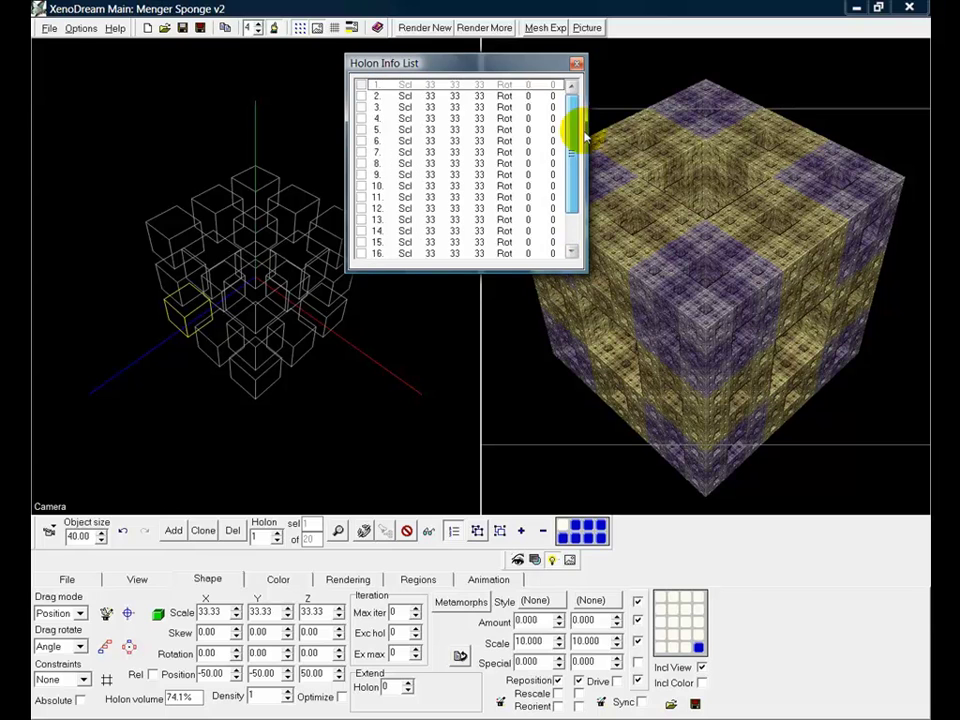
click(577, 63)
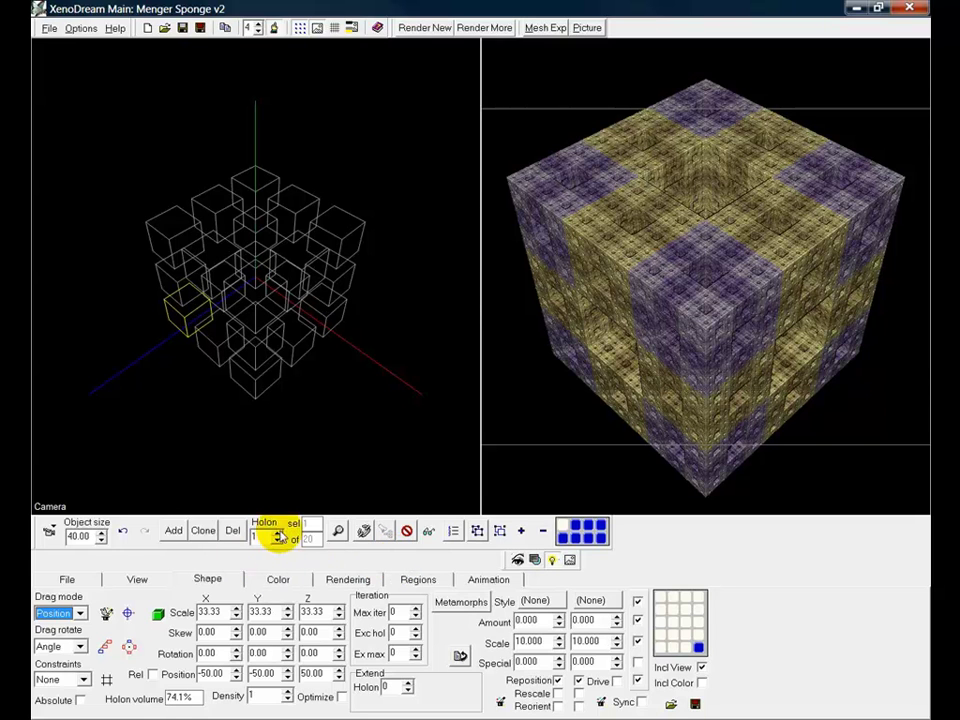
Open the sample file Menger Sponge v2 from the Geometric folder without saving the existing data
click(49, 28)
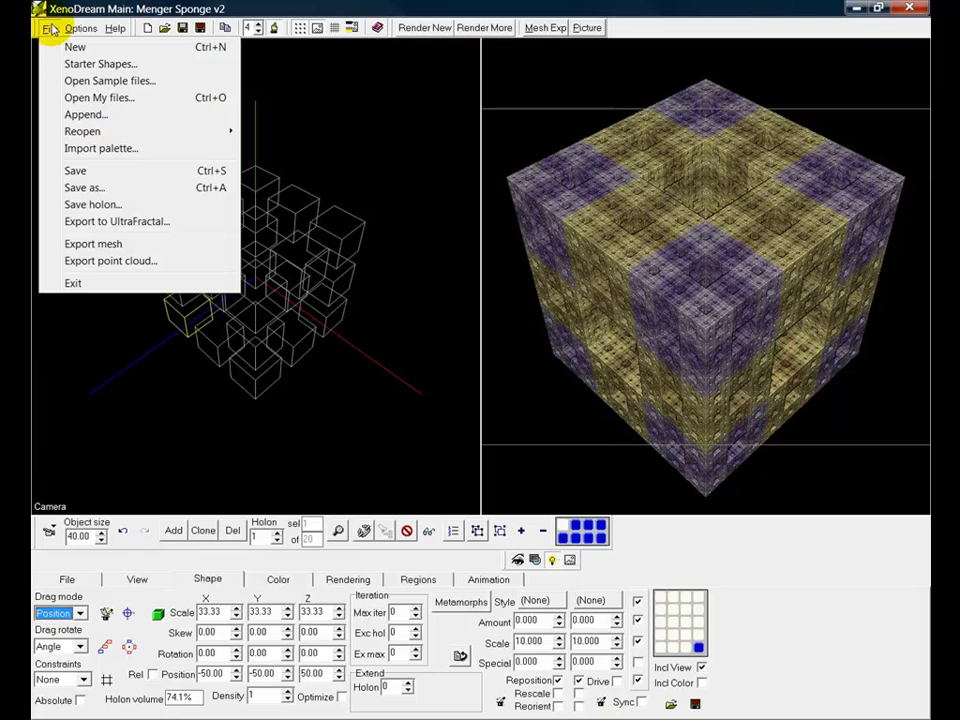
click(117, 83)
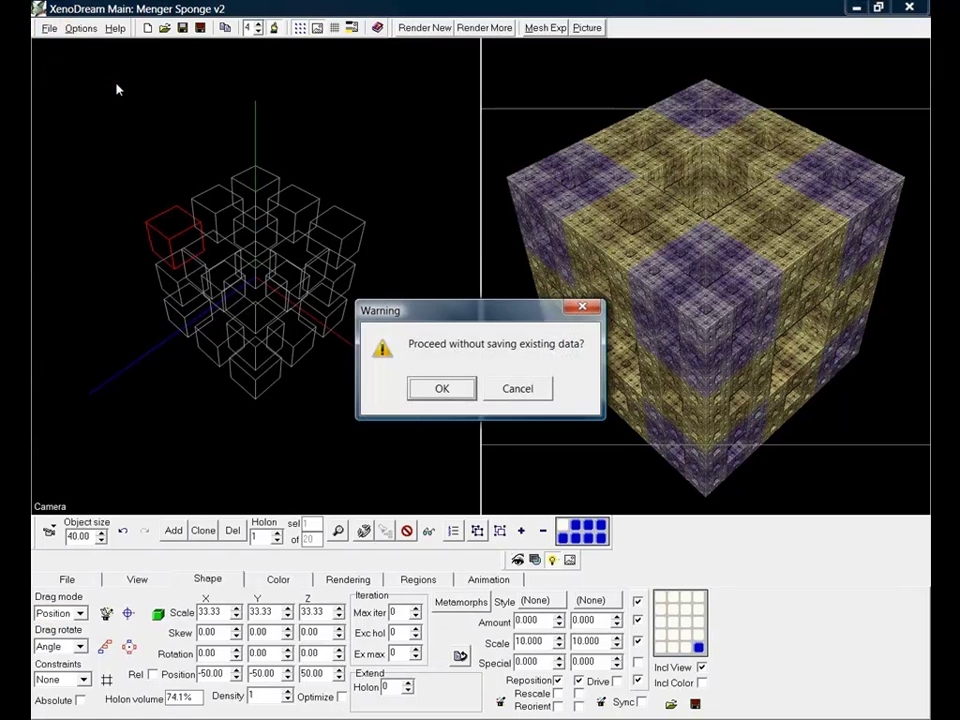
click(441, 389)
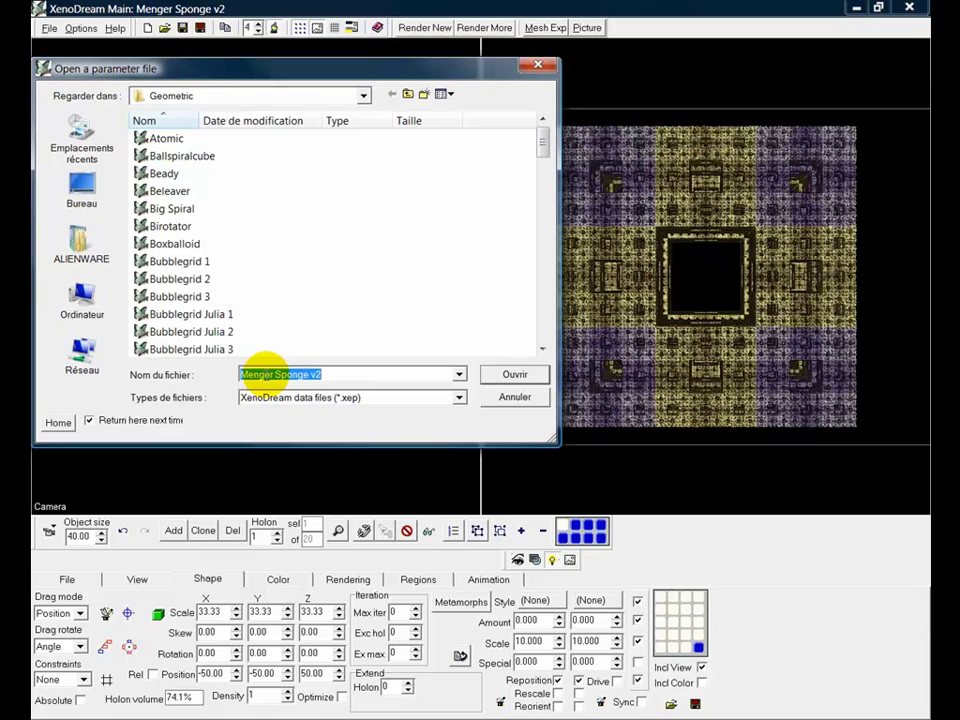
click(515, 376)
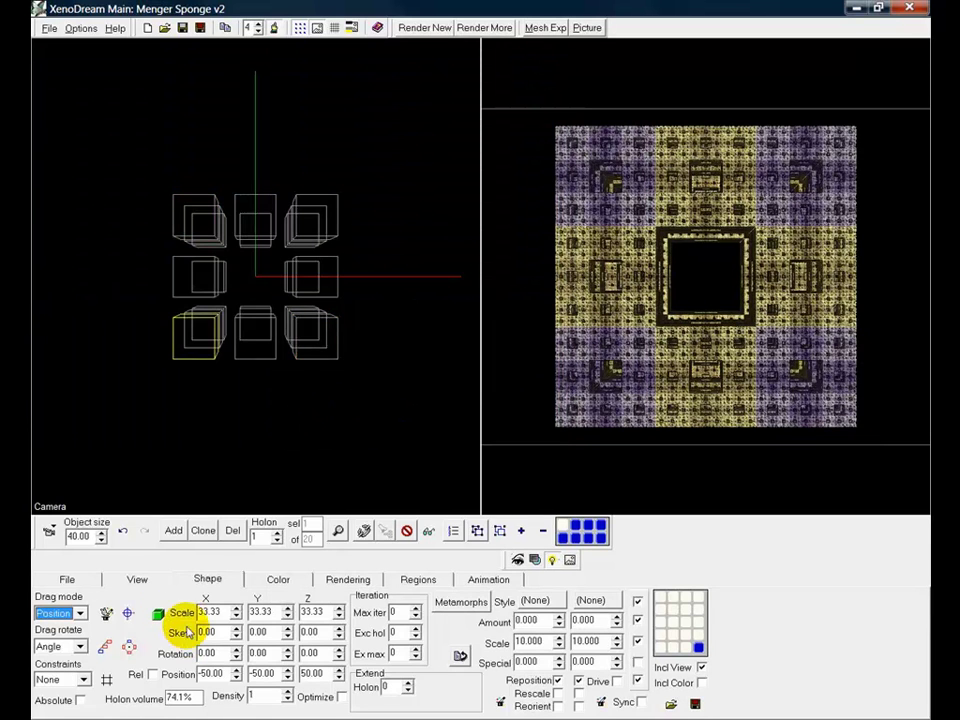
Rotate the camera view of the Menger sponge 45 degrees left and 45 degrees down
click(137, 580)
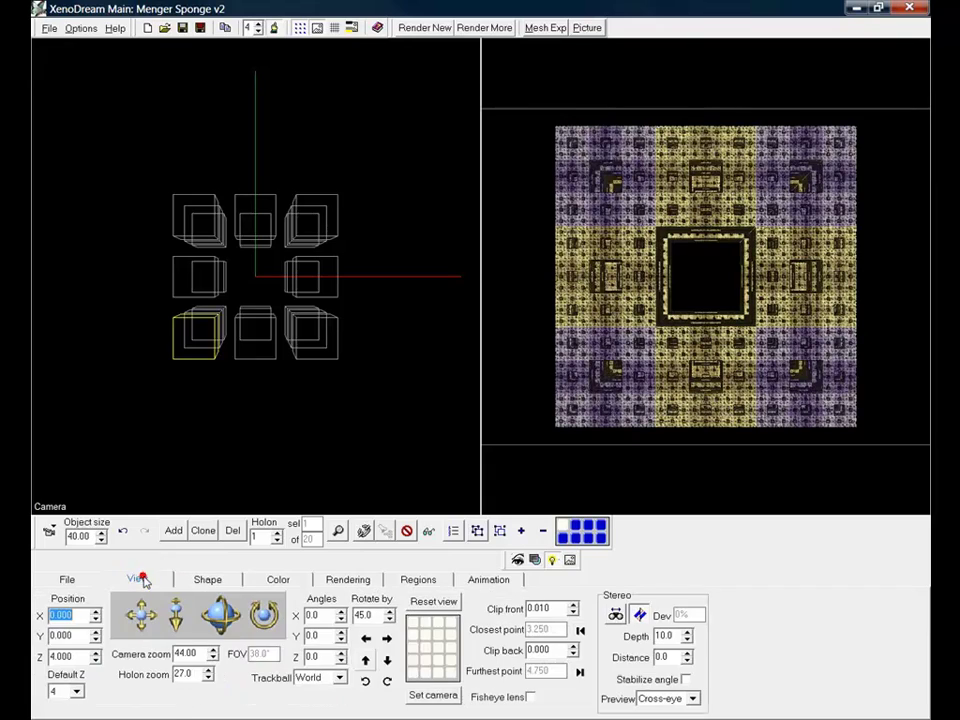
click(366, 640)
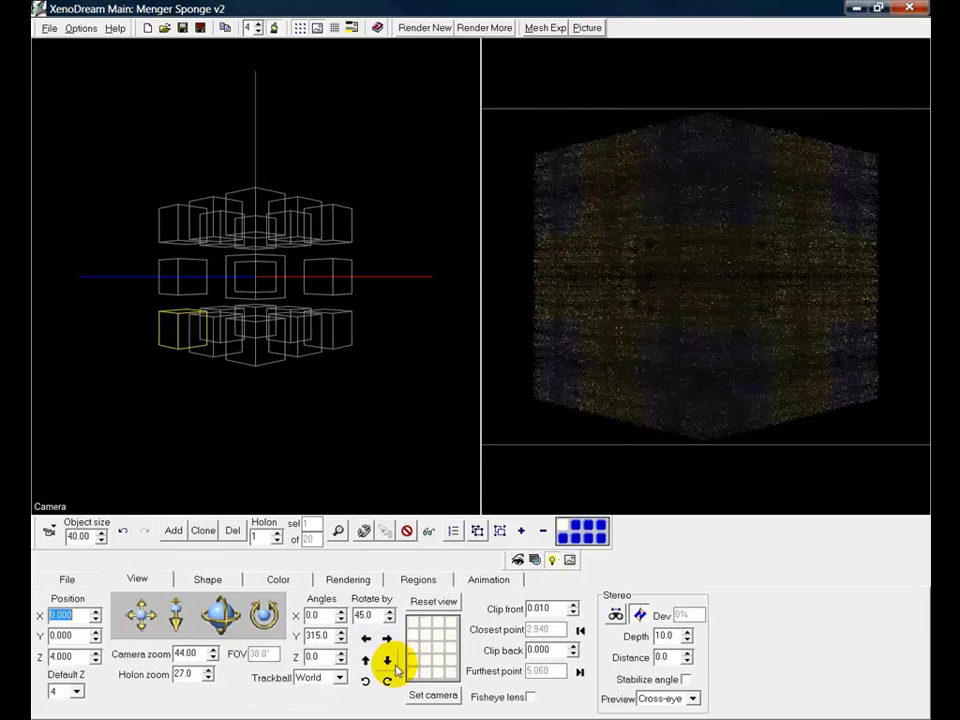
click(387, 661)
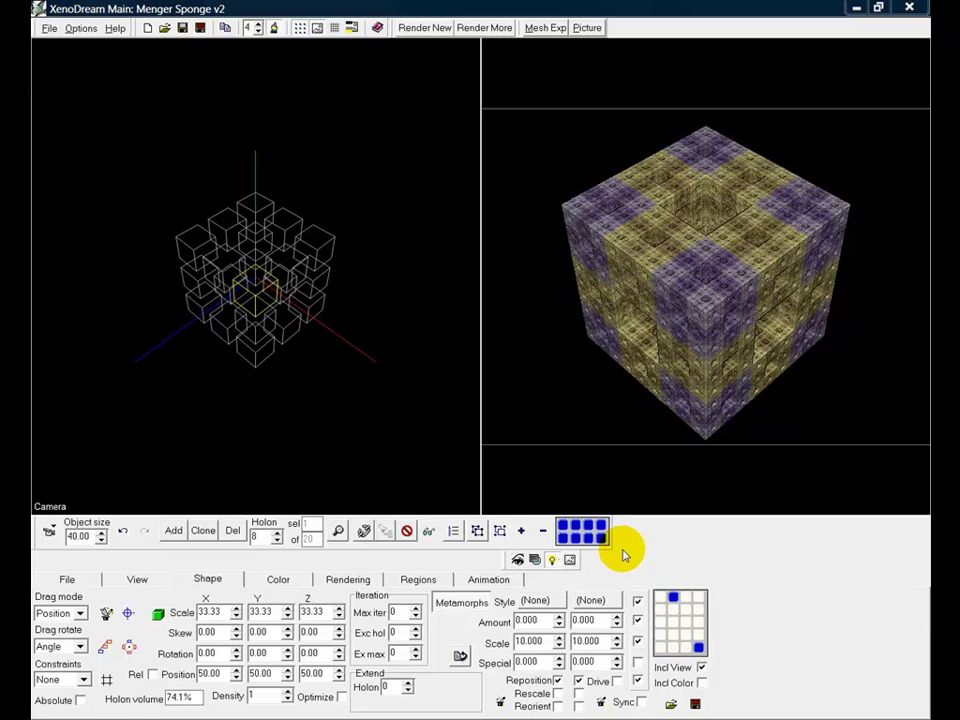
Recall the Menger sponge's stored holon selections one after another to examine which holons each contains
click(564, 537)
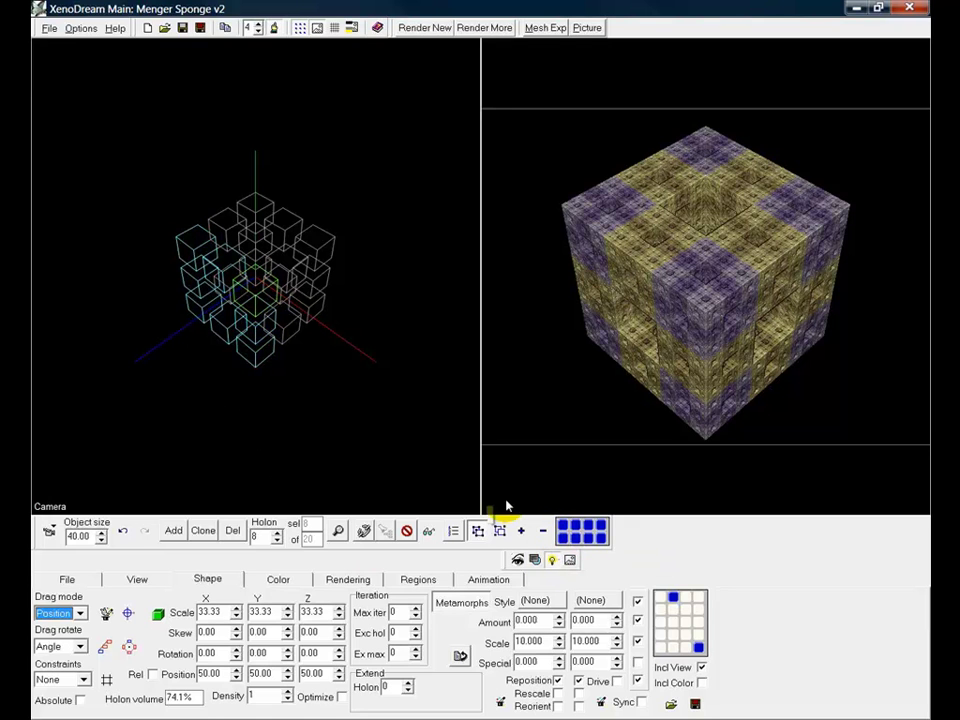
click(577, 538)
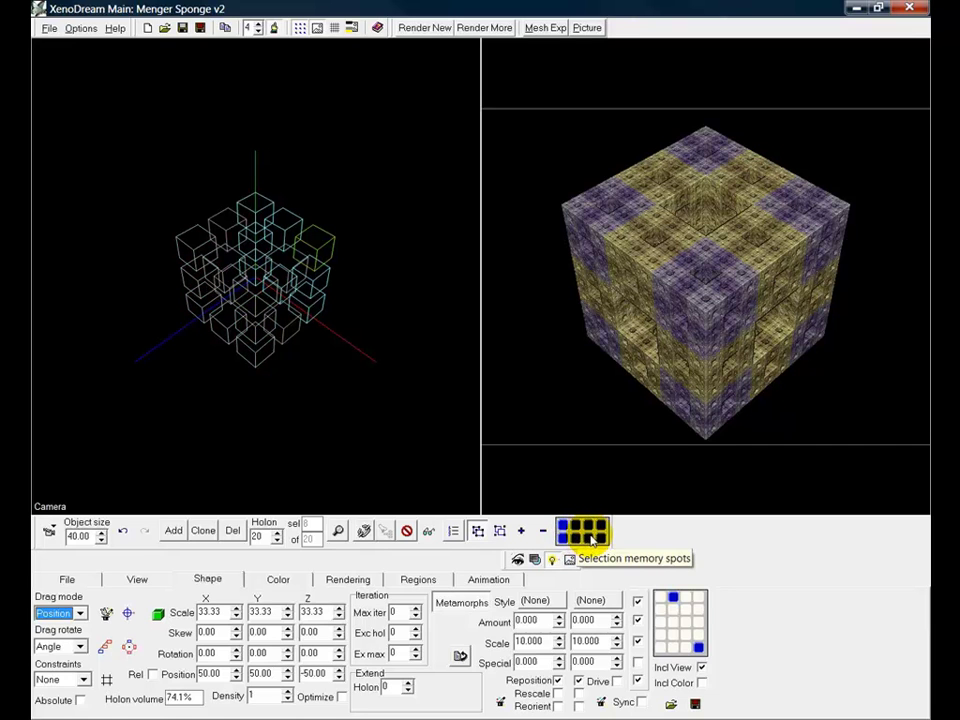
click(585, 537)
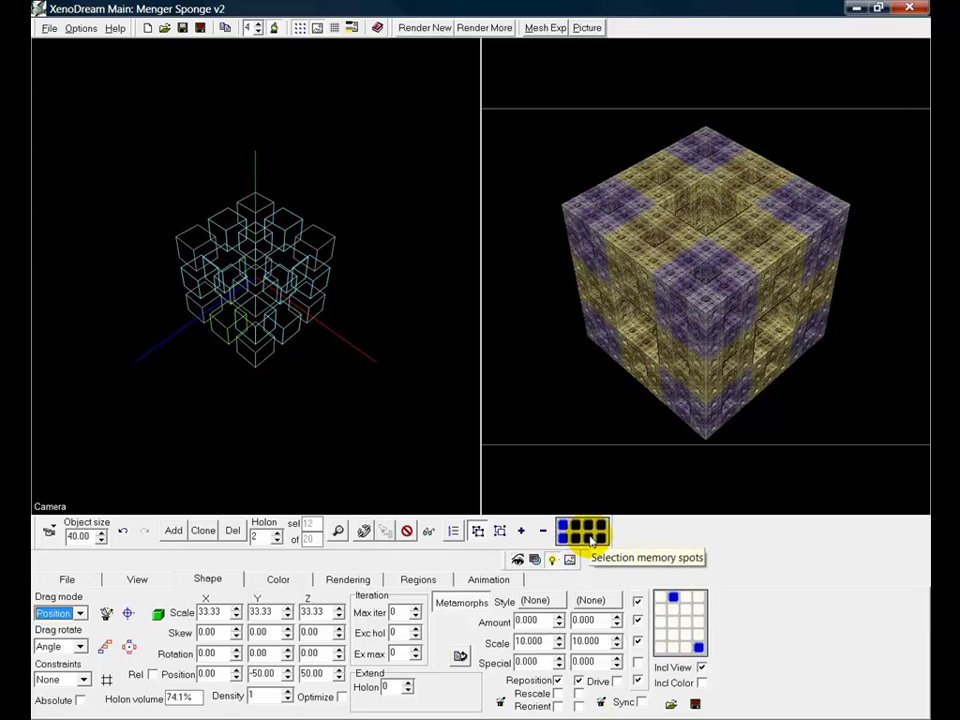
click(591, 541)
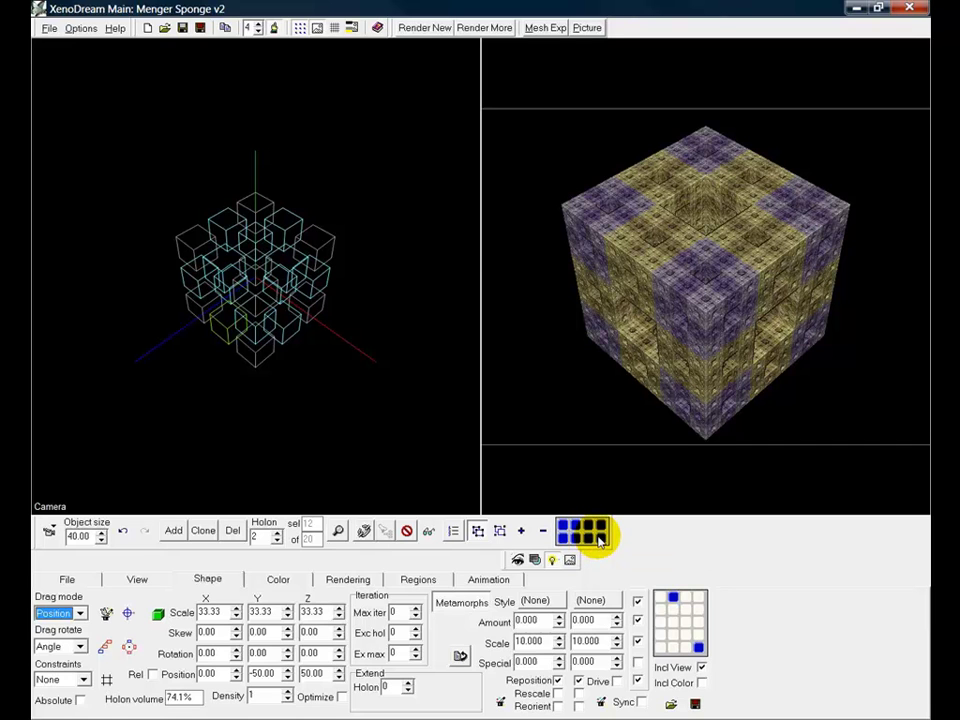
Recall the stored selection of the eight corner holons and apply the Sphere constructor as their first metamorph style
click(599, 539)
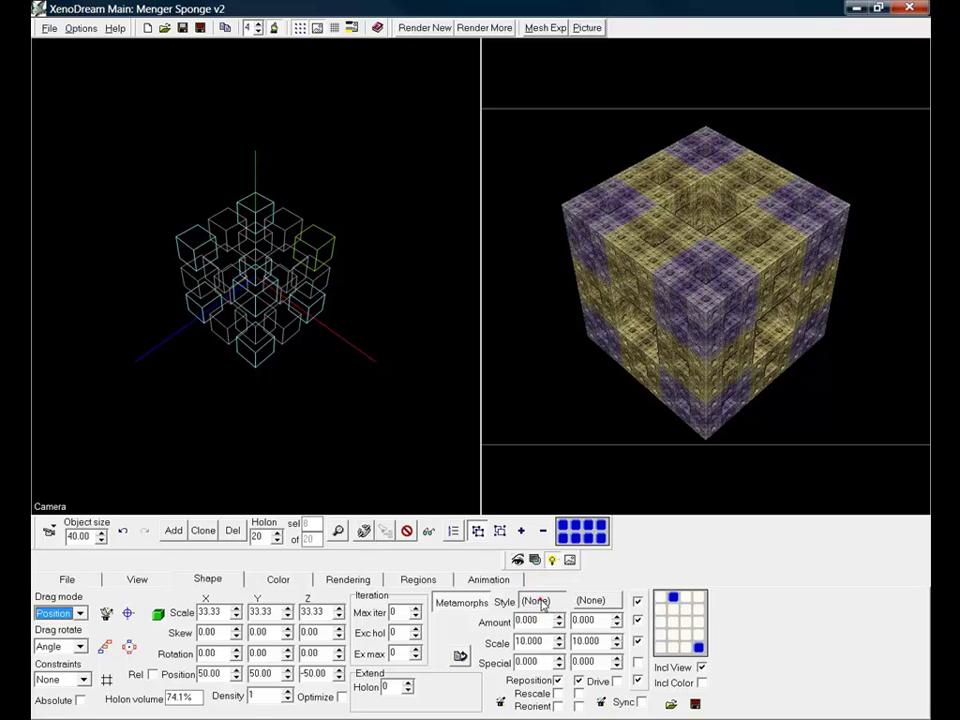
click(536, 601)
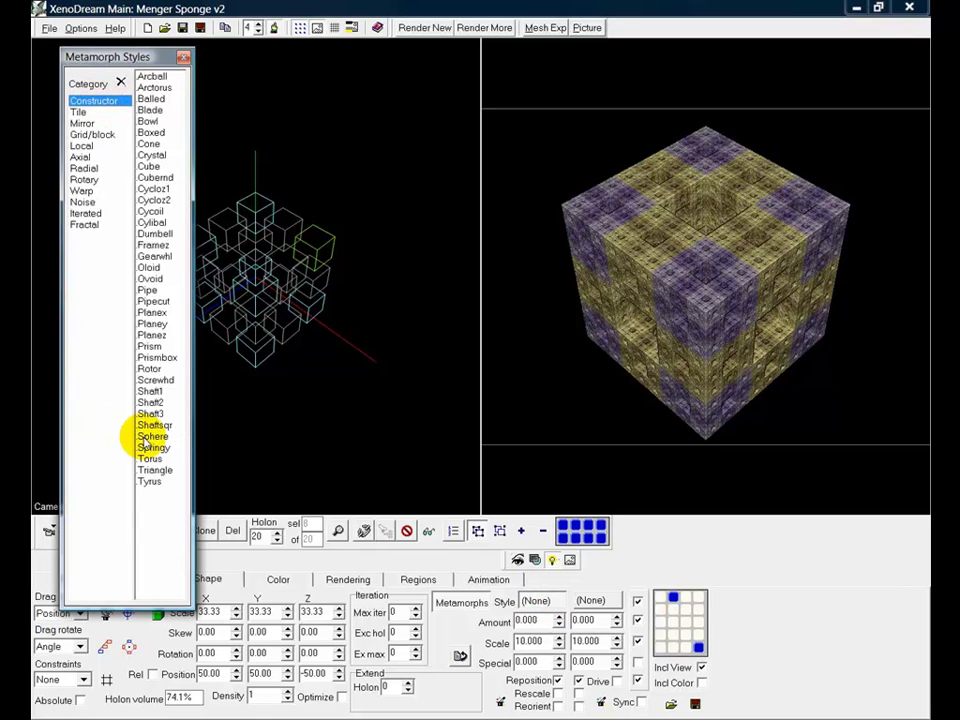
click(150, 437)
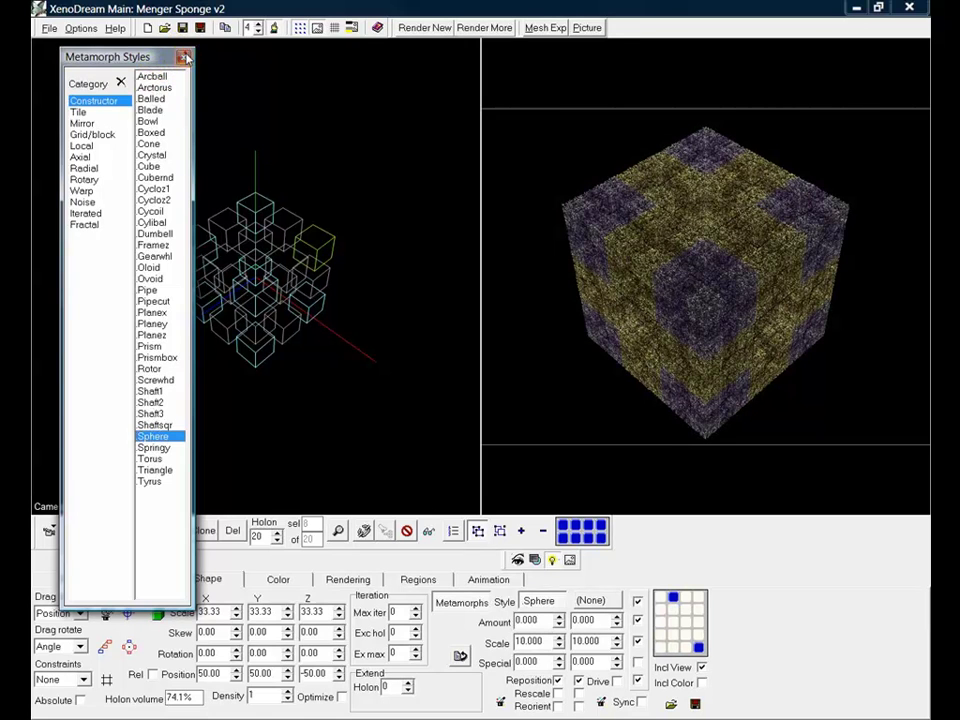
Set the Sphere metamorph of the selected corner holons to amount 20 and scale 4.995
click(185, 58)
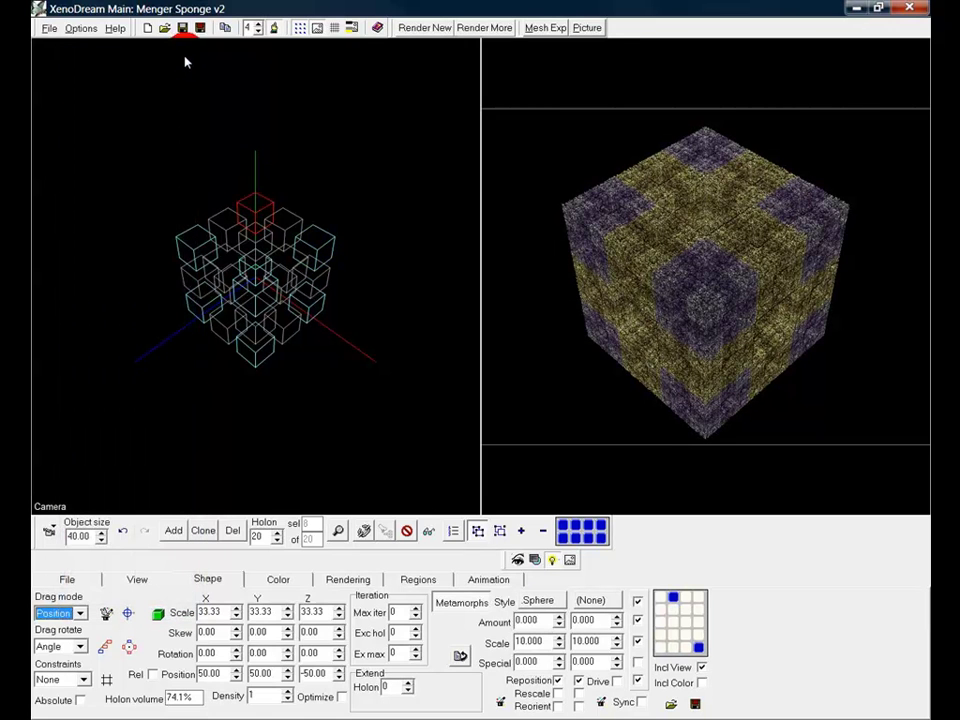
click(539, 620)
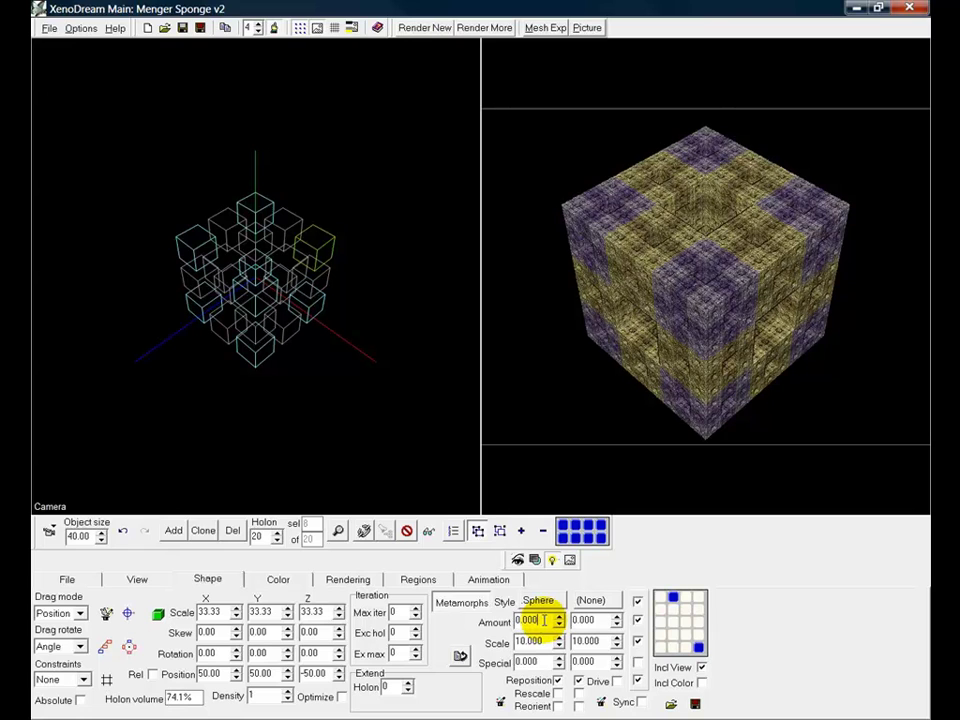
key(Up)
key(Up)
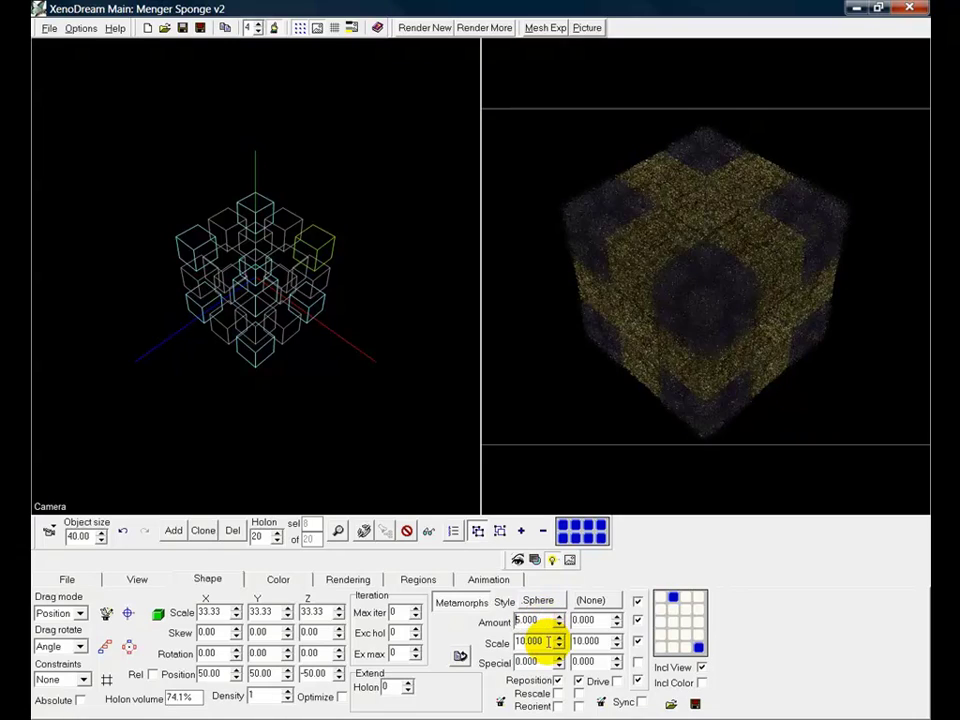
click(545, 642)
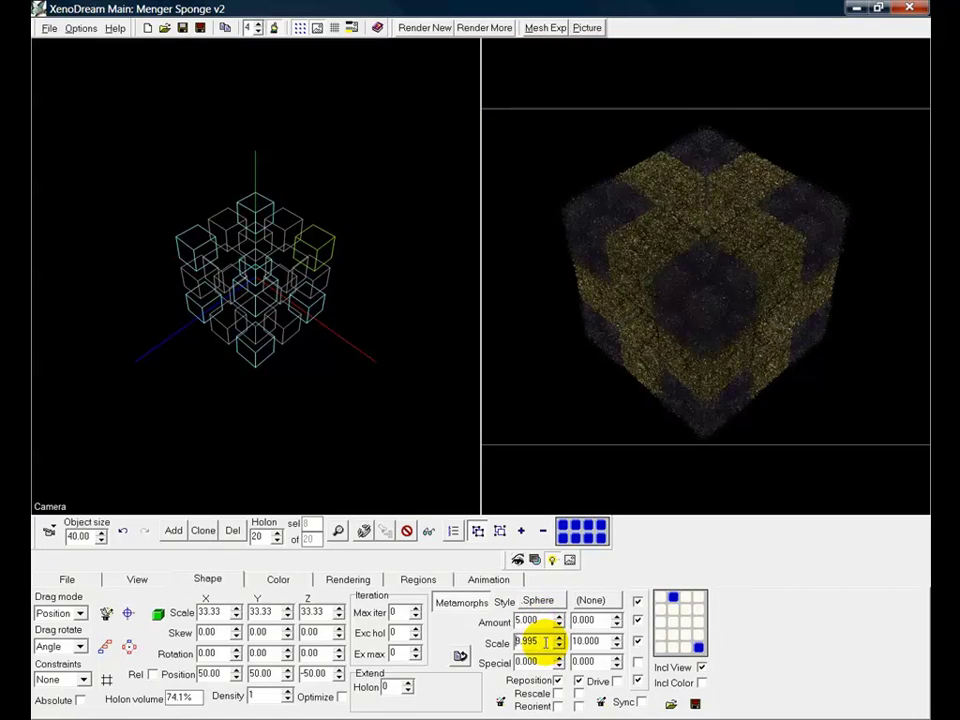
key(Down)
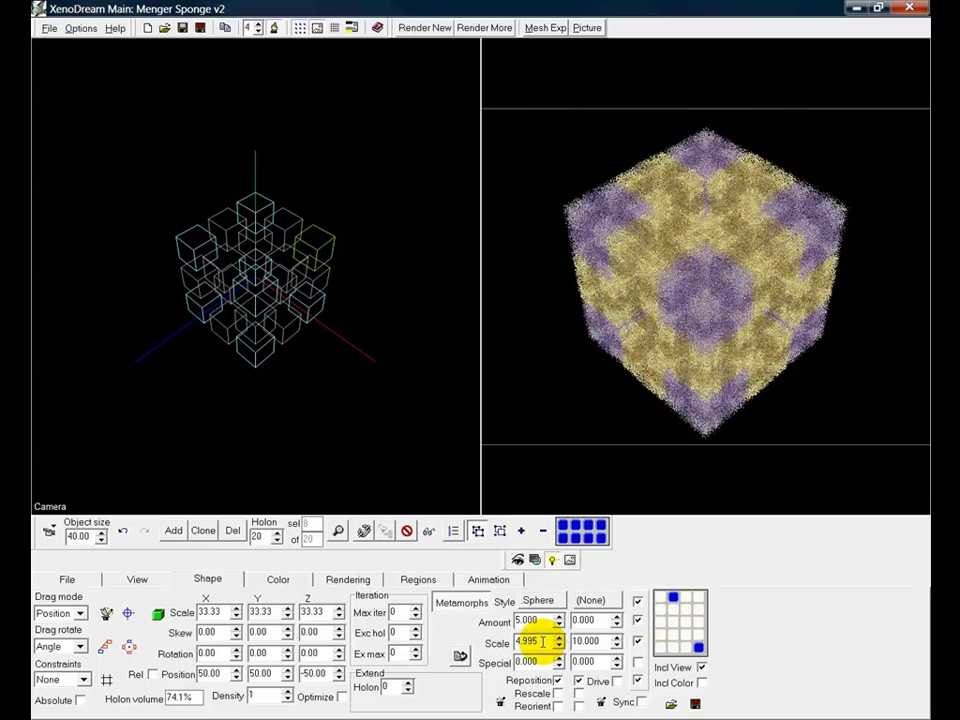
click(543, 621)
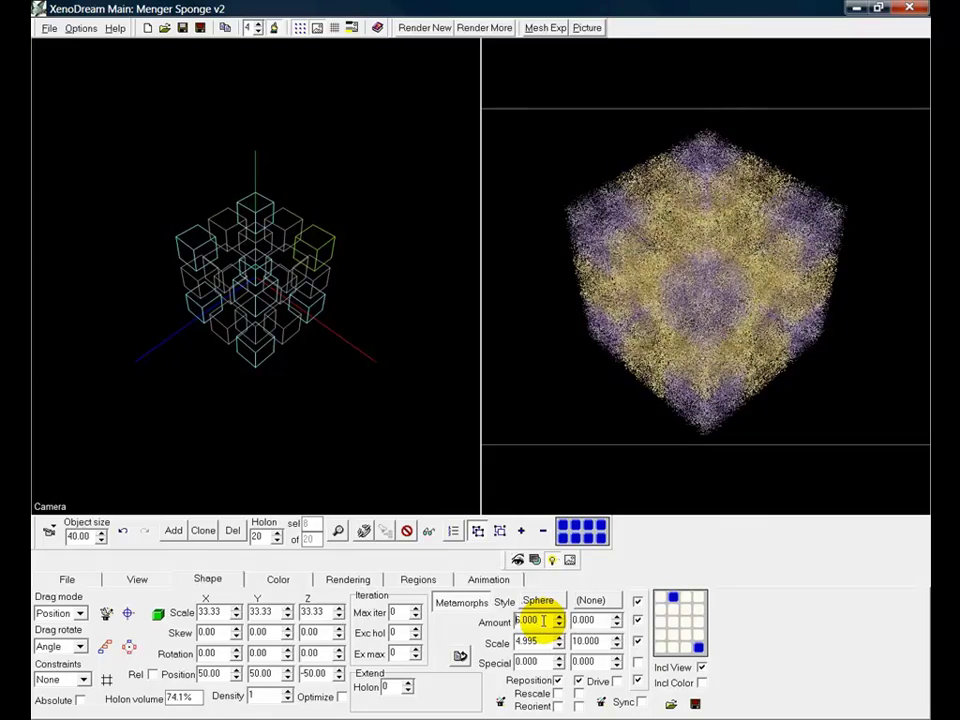
text(12)
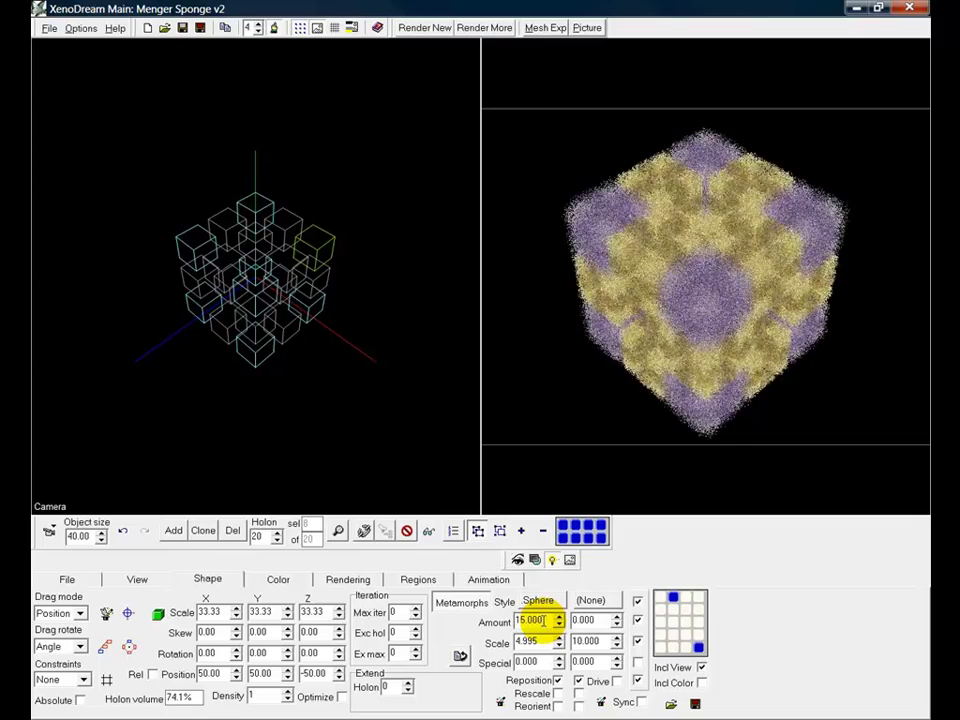
scroll(543, 621, up, 1)
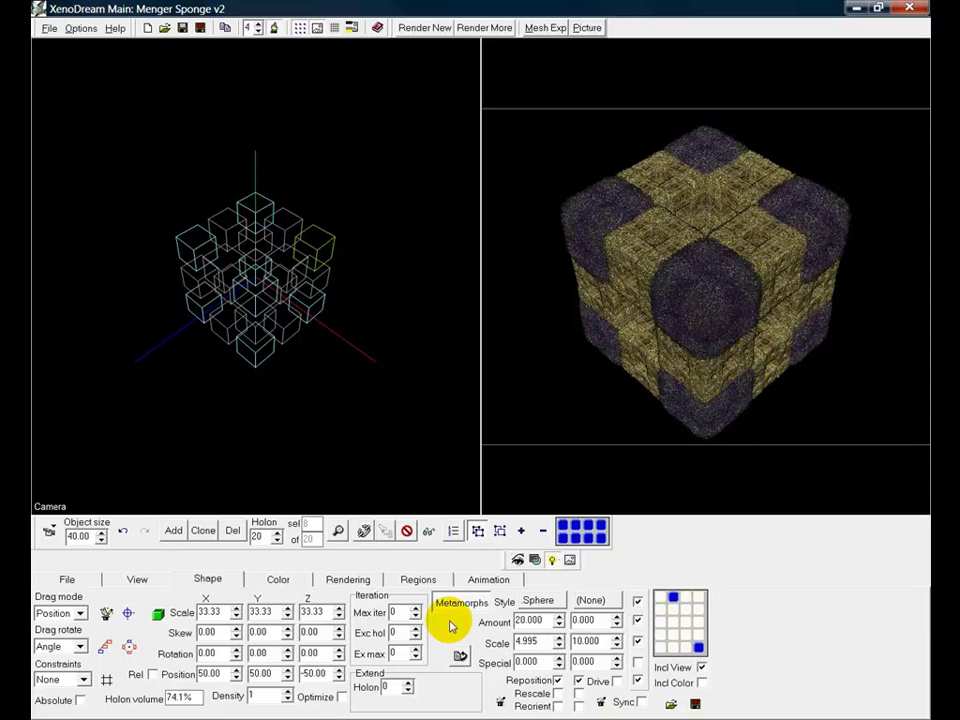
Scale the selected corner holons down to 20.33 uniformly on the X, Y and Z axes
click(218, 611)
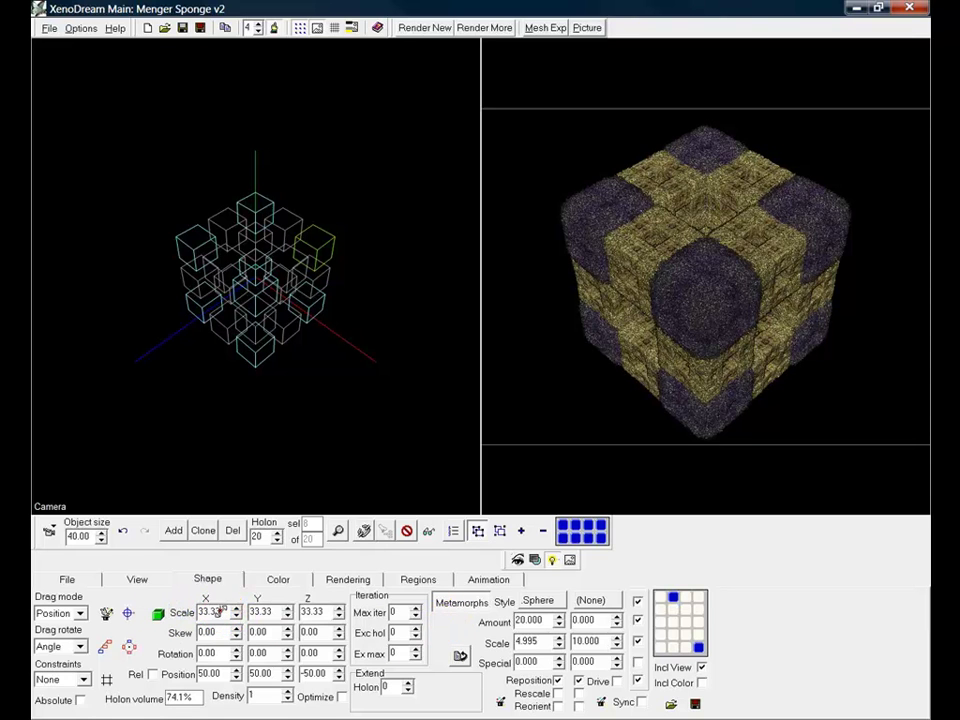
key(Down)
key(Down)
key(Down)
key(Down)
key(Down)
key(Down)
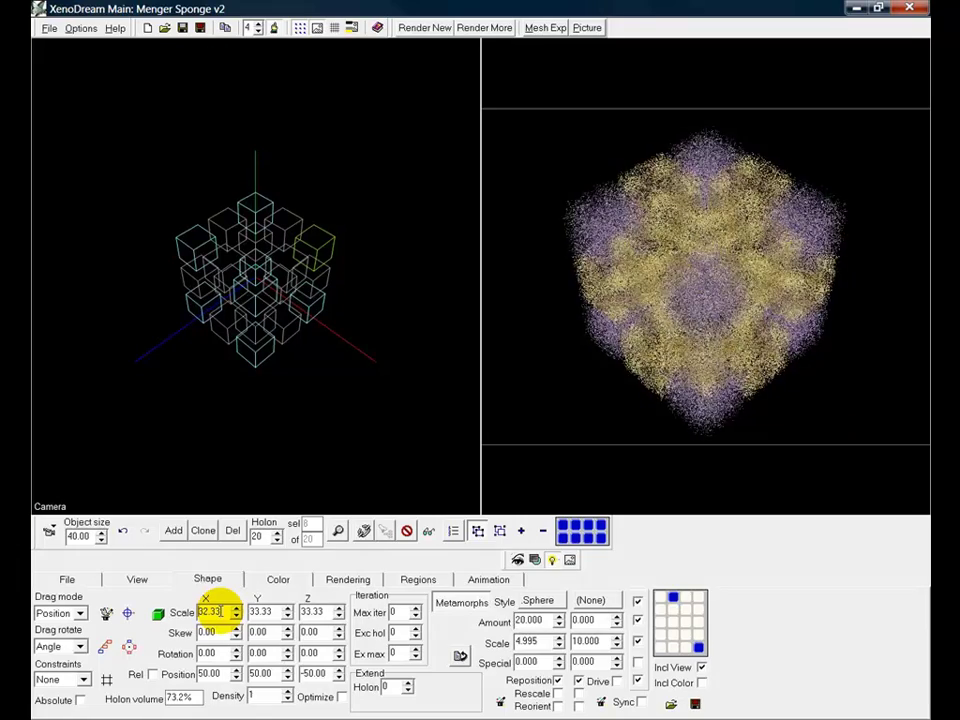
key(Down)
key(Down)
key(Down)
key(Down)
key(Down)
key(Down)
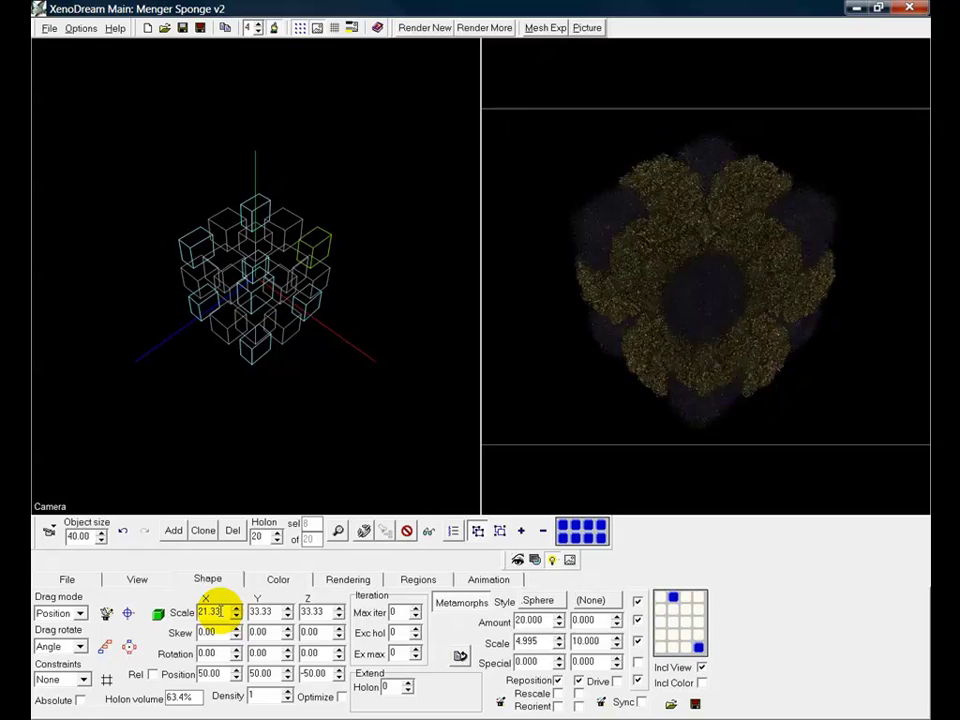
key(Down)
click(158, 618)
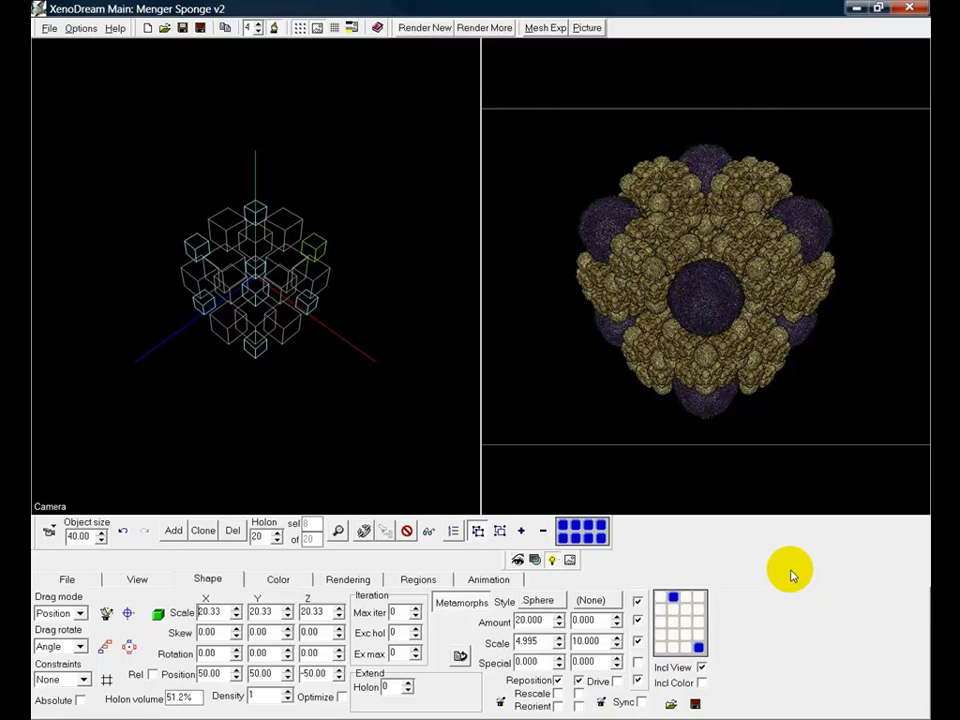
Render the modified sponge as a new picture and apply the lighting to it
click(422, 28)
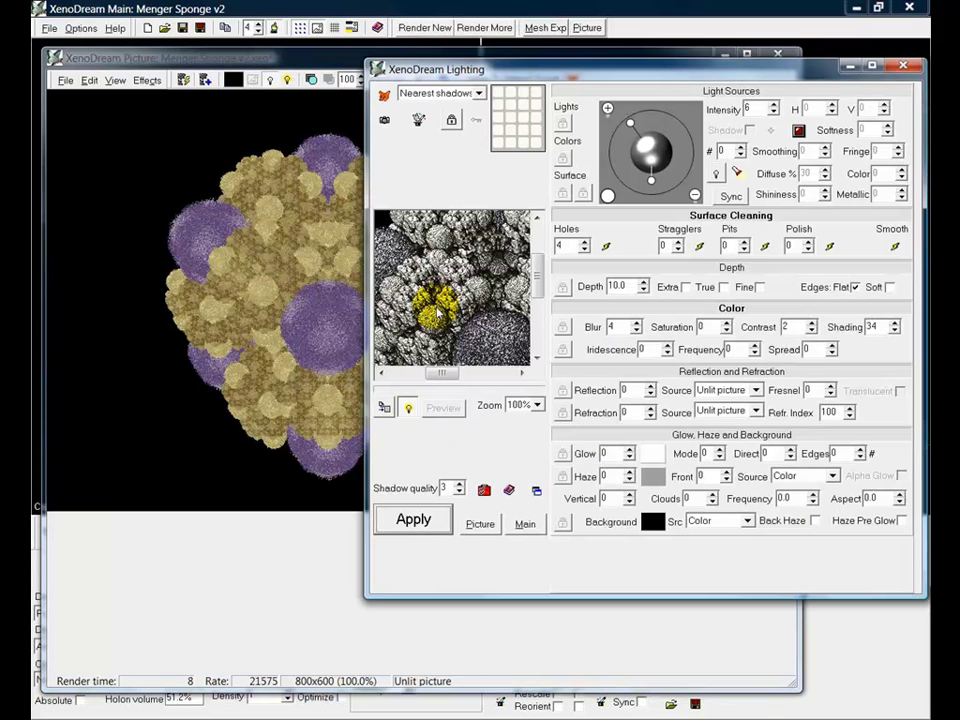
click(413, 522)
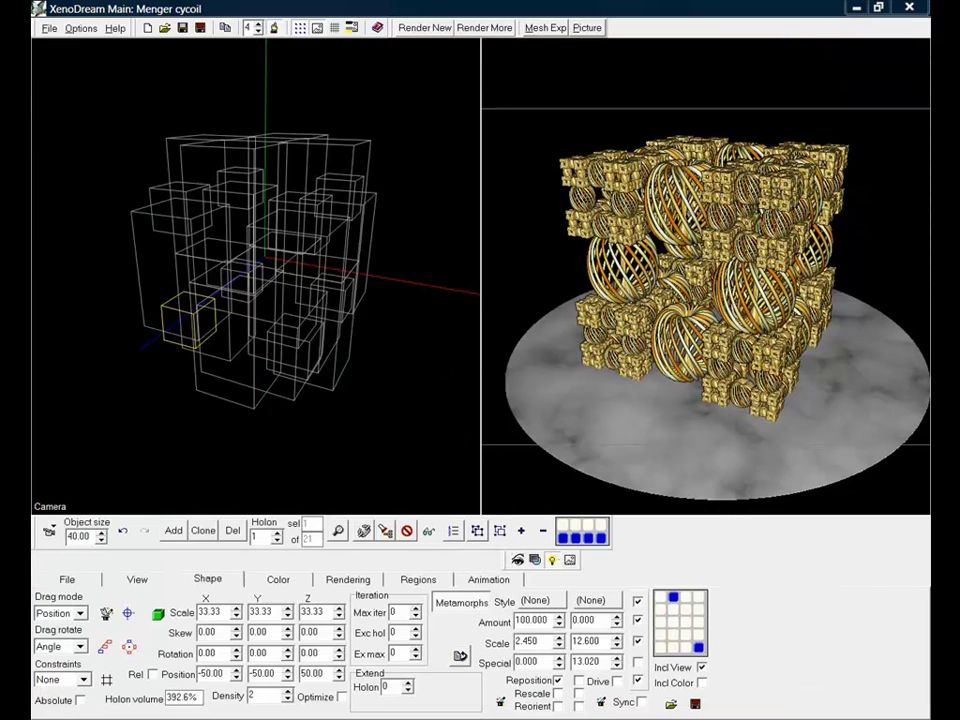
Make holon 2 of the Menger cycoil the active holon and set its Y scale to 71
click(300, 386)
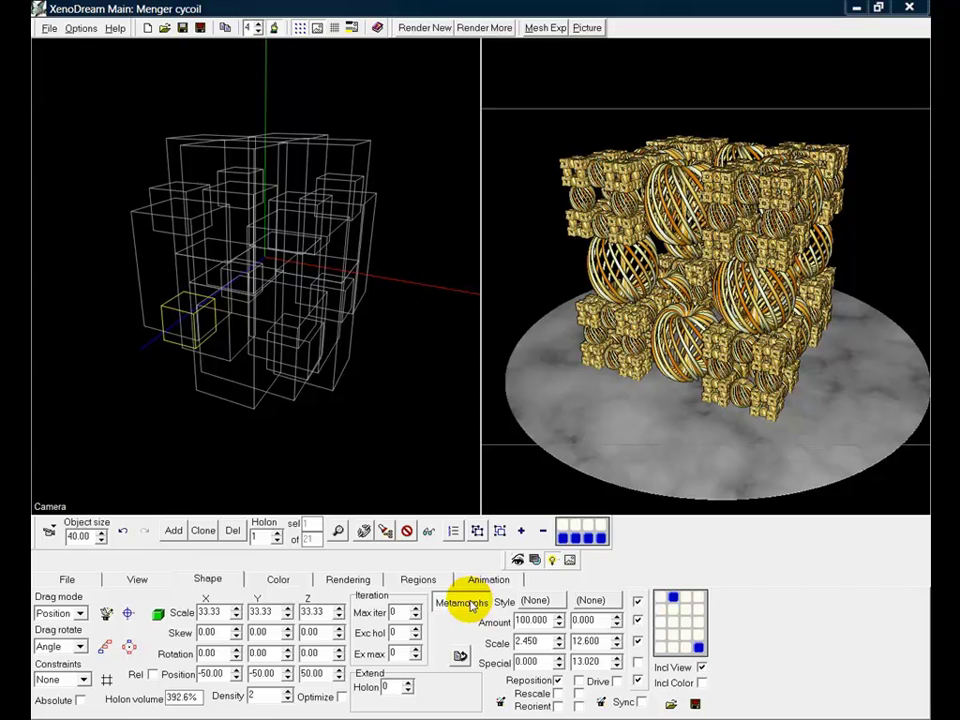
click(278, 534)
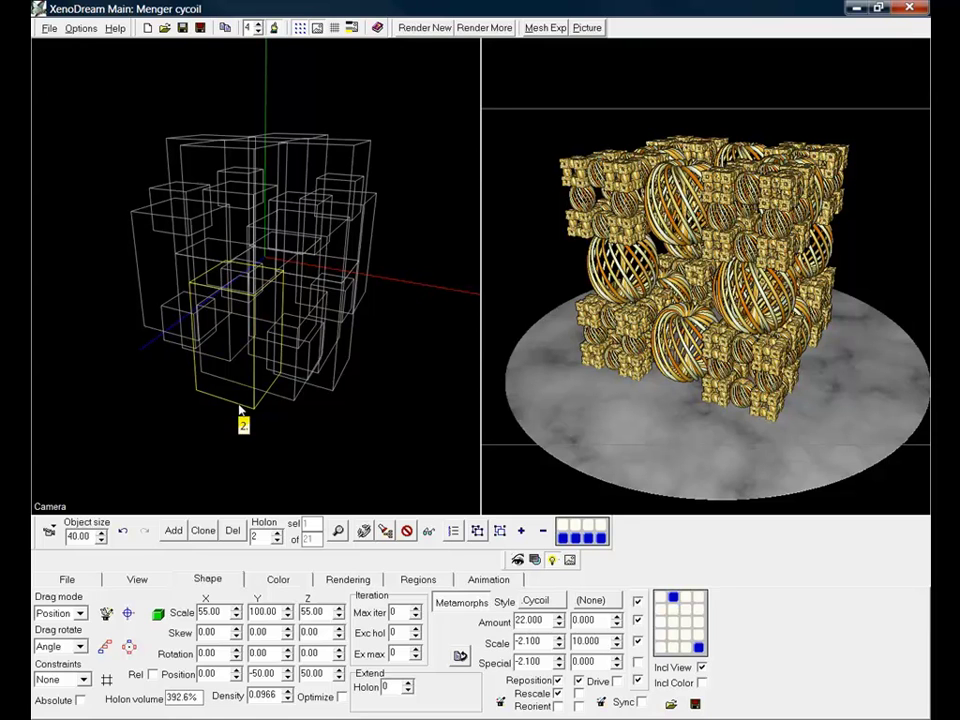
click(224, 611)
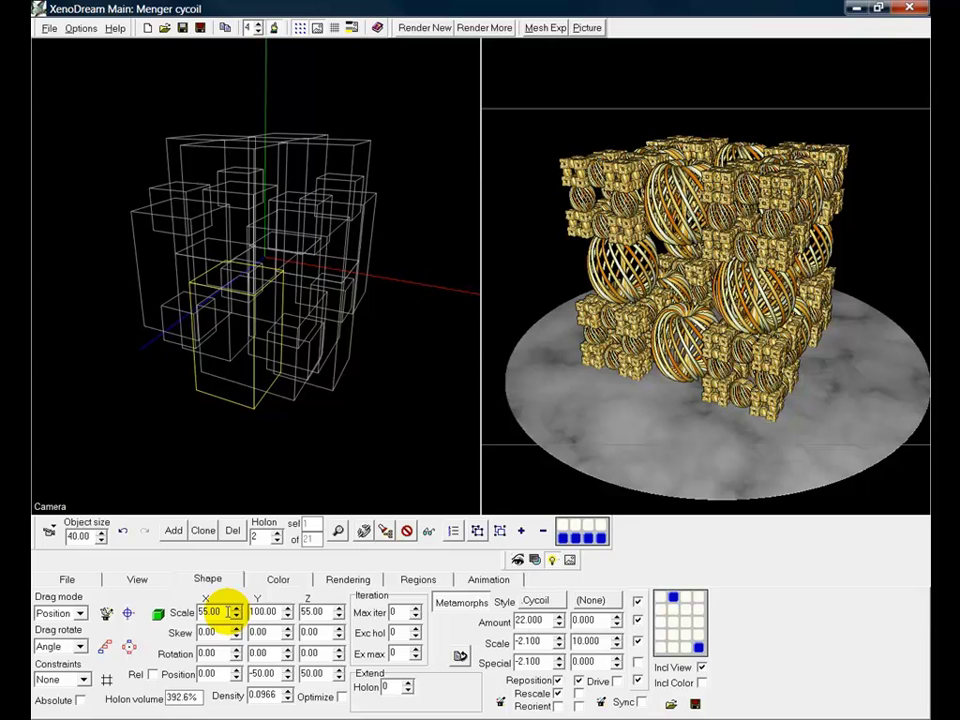
click(278, 611)
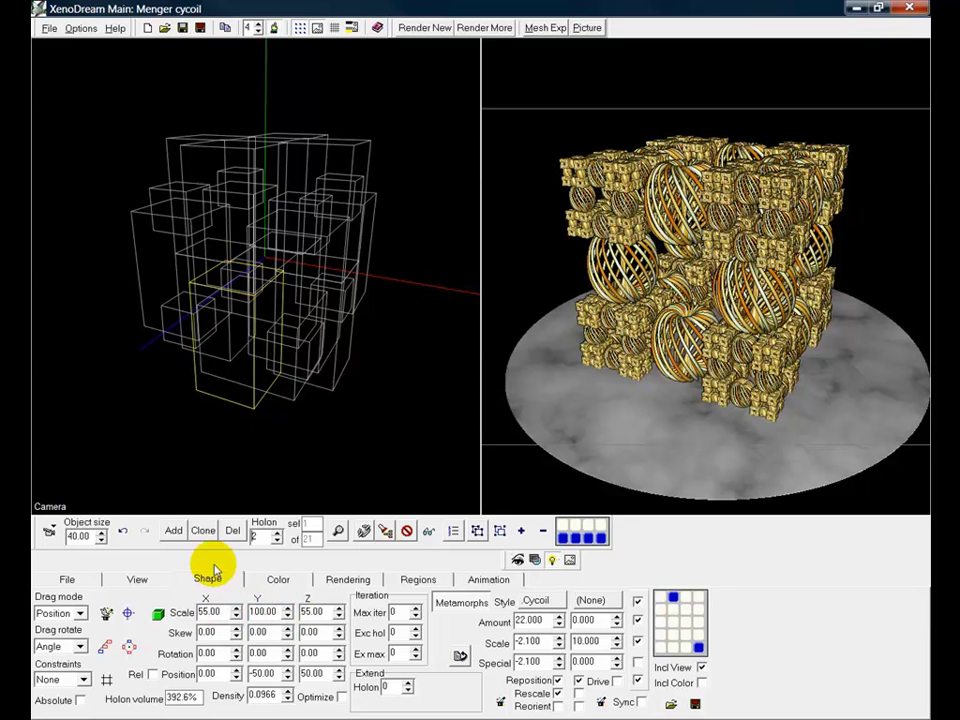
click(264, 612)
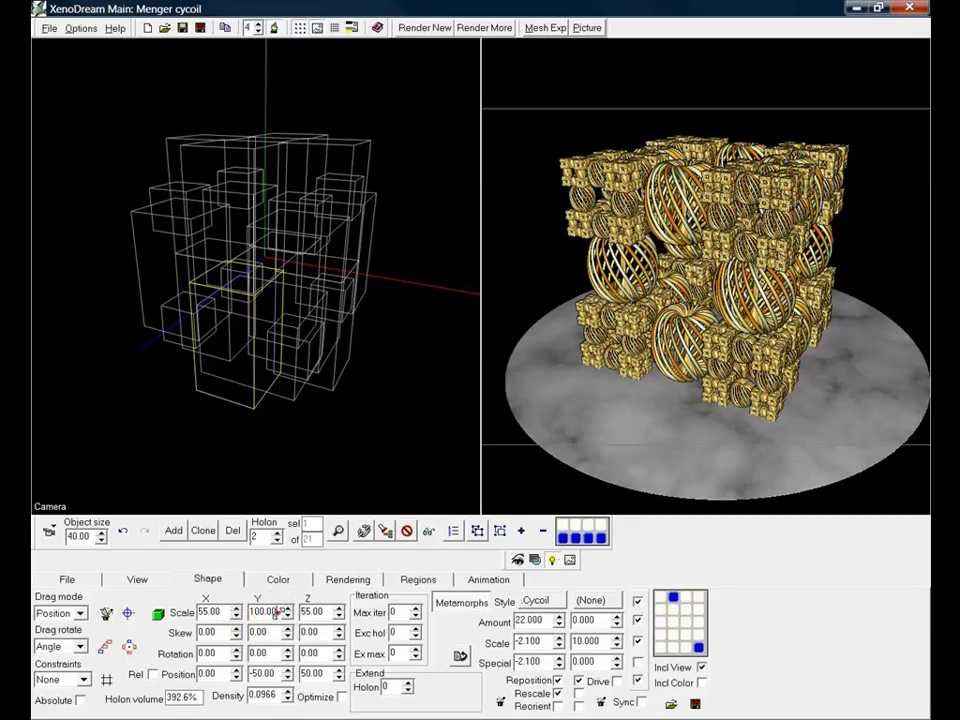
scroll(279, 612, down, 4)
scroll(279, 612, down, 9)
scroll(279, 612, down, 9)
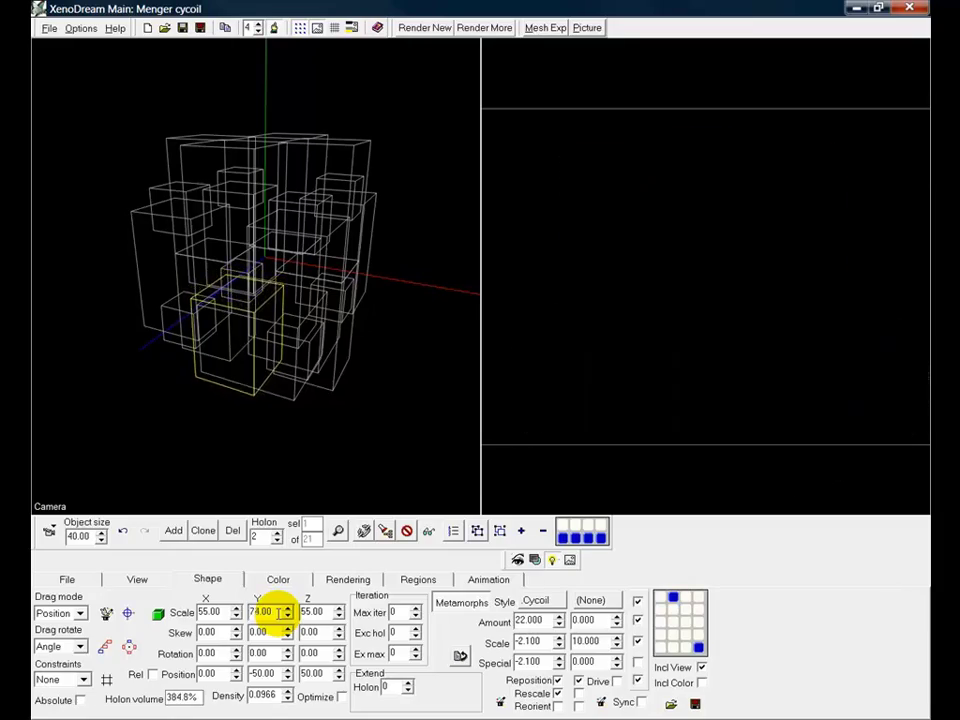
scroll(279, 612, down, 3)
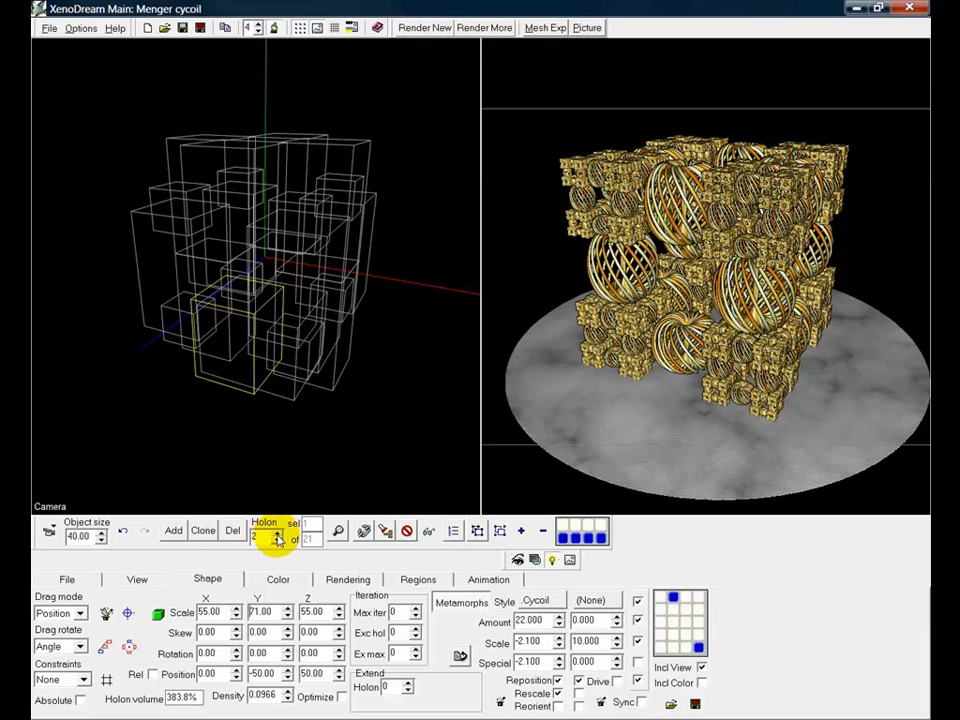
Step through holons 3 to 6 of the Menger cycoil to compare their scales and metamorph styles
click(277, 534)
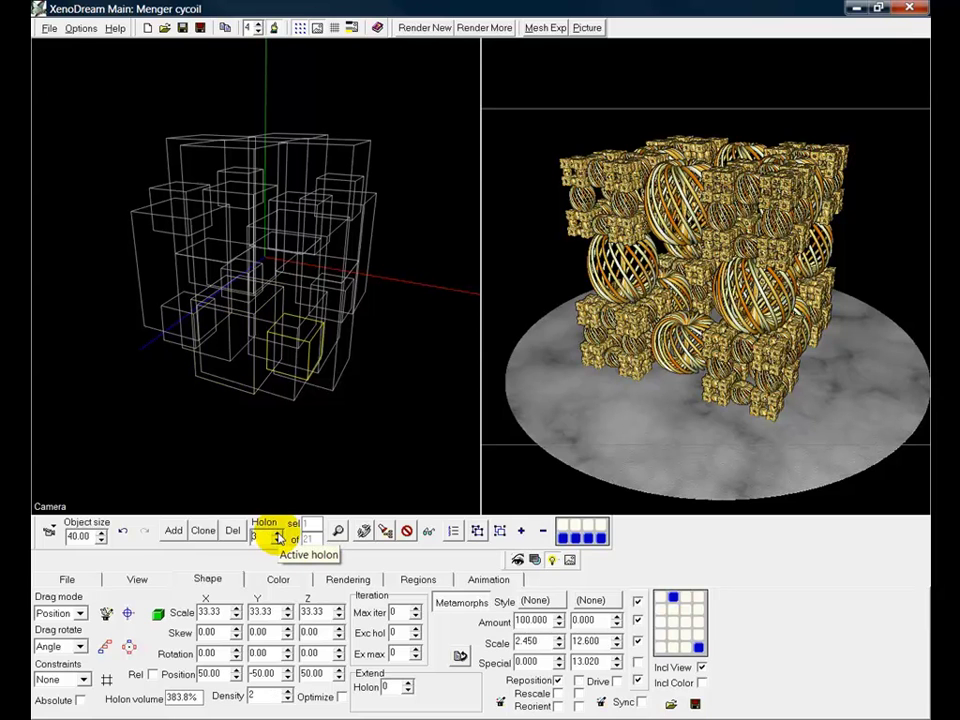
click(277, 535)
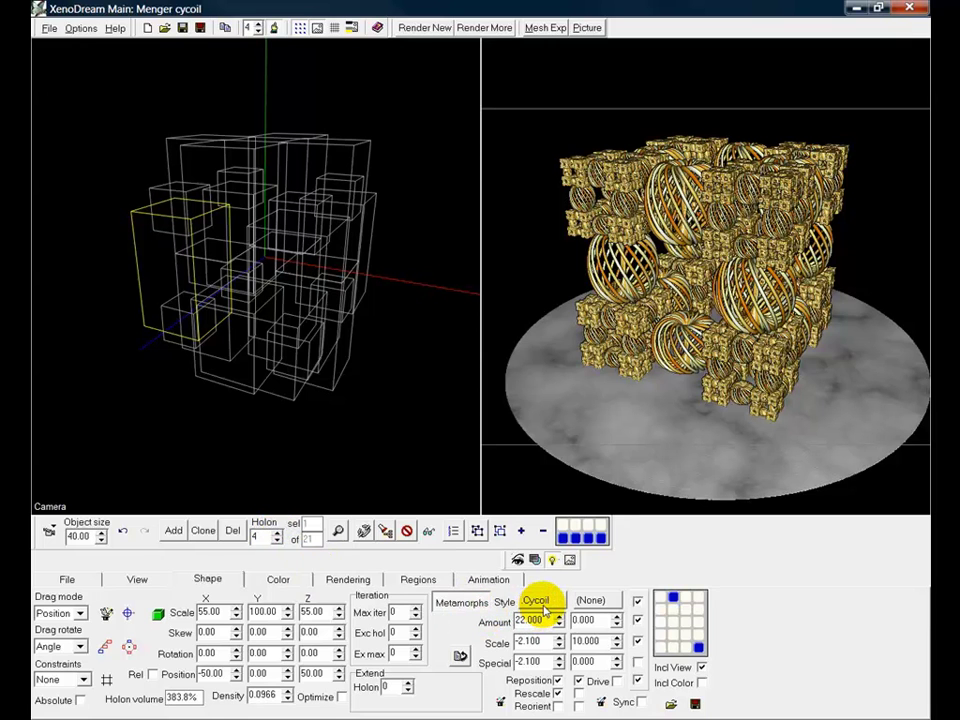
click(278, 536)
click(278, 536)
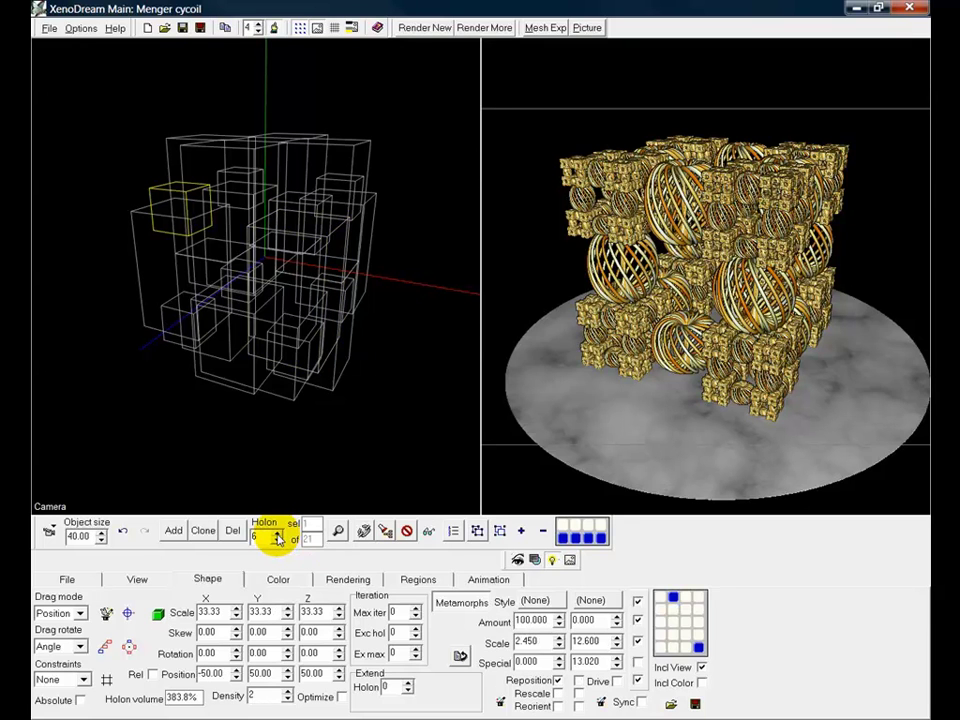
click(610, 423)
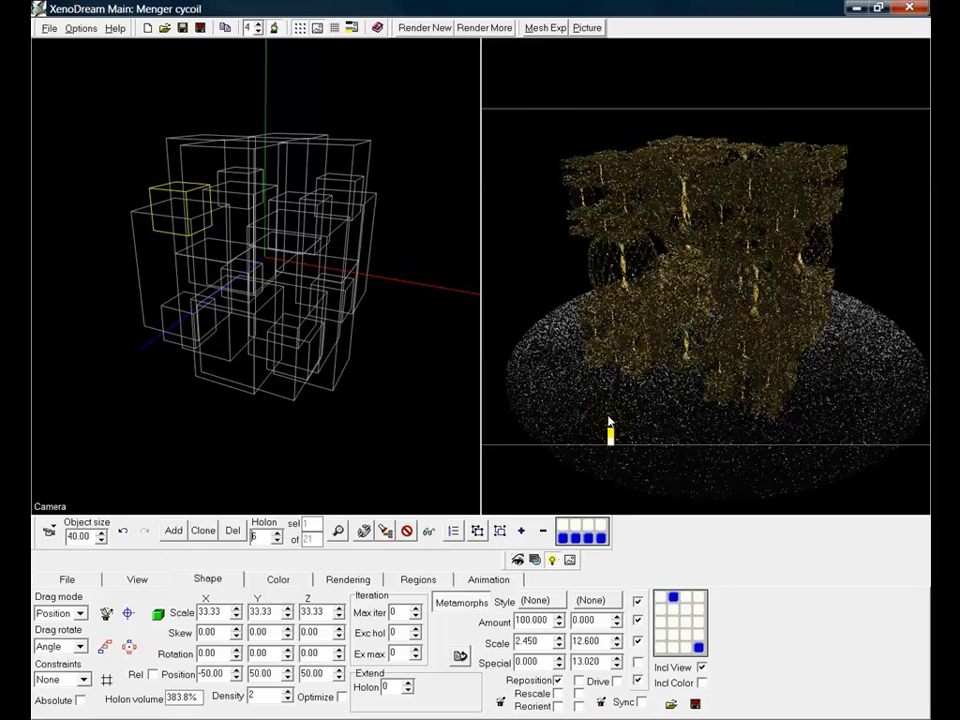
Make holon 21 active and examine the categories of its first and second metamorph styles
click(279, 538)
click(279, 538)
click(279, 538)
click(279, 538)
click(279, 538)
click(279, 538)
click(279, 538)
click(279, 538)
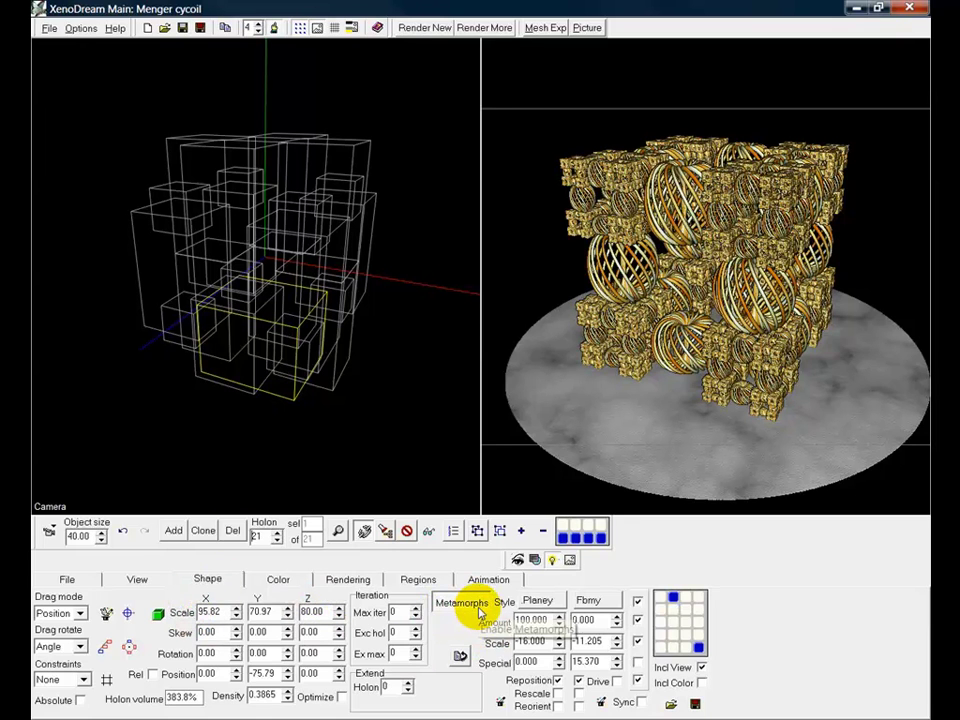
click(538, 601)
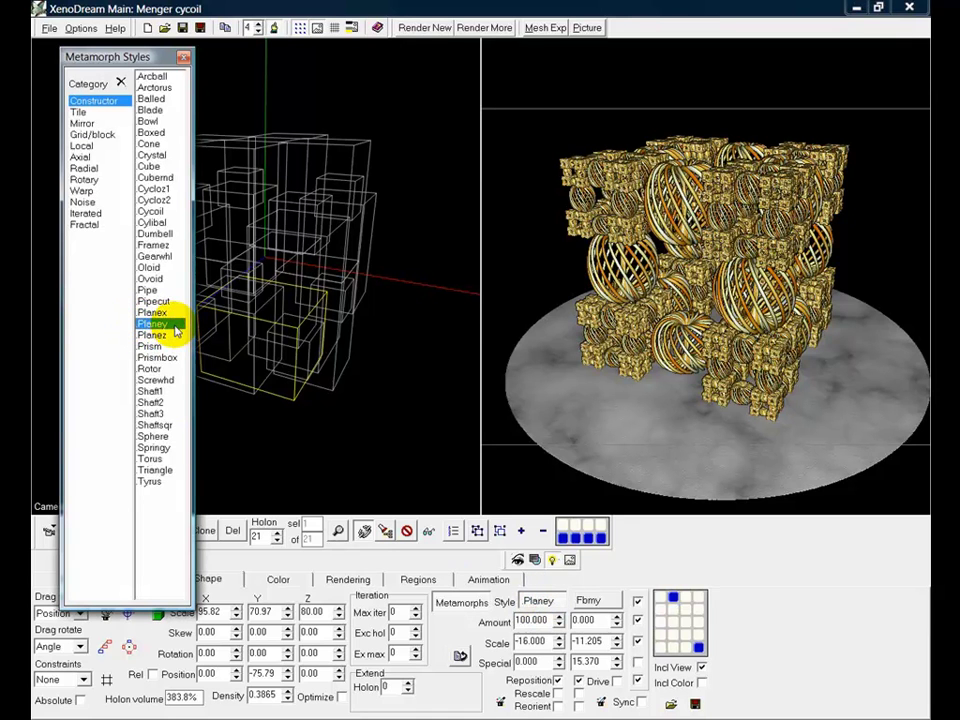
click(184, 59)
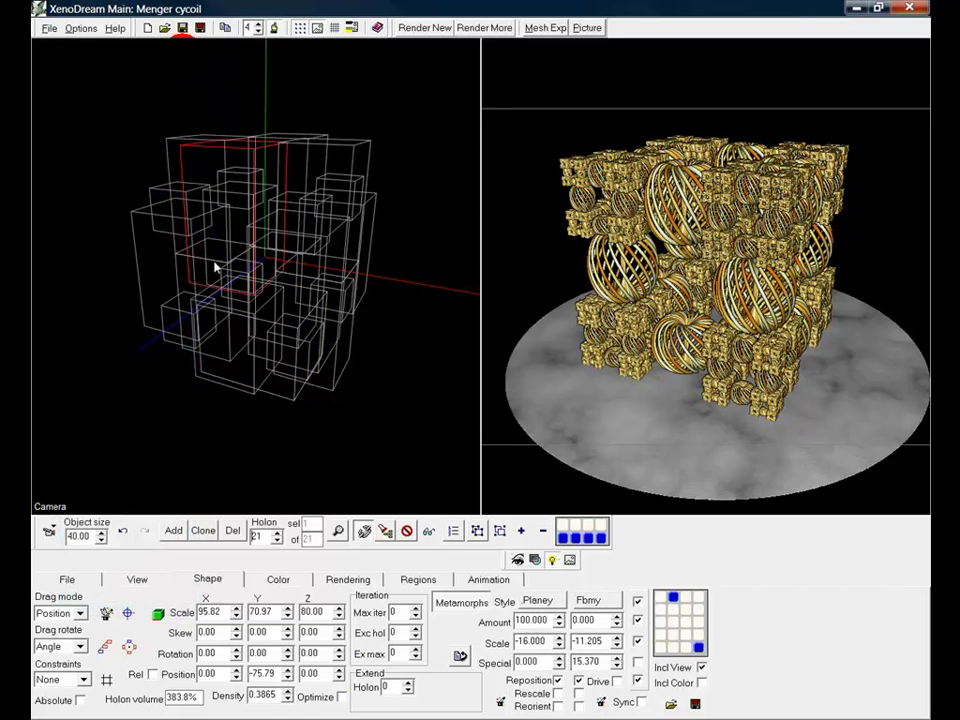
click(591, 605)
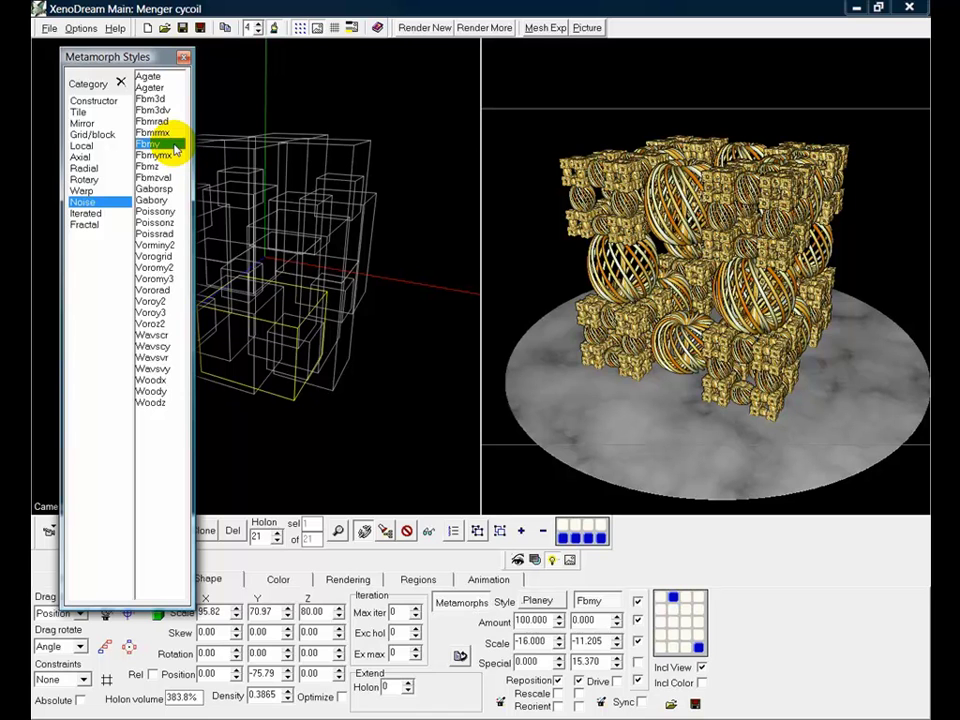
click(183, 57)
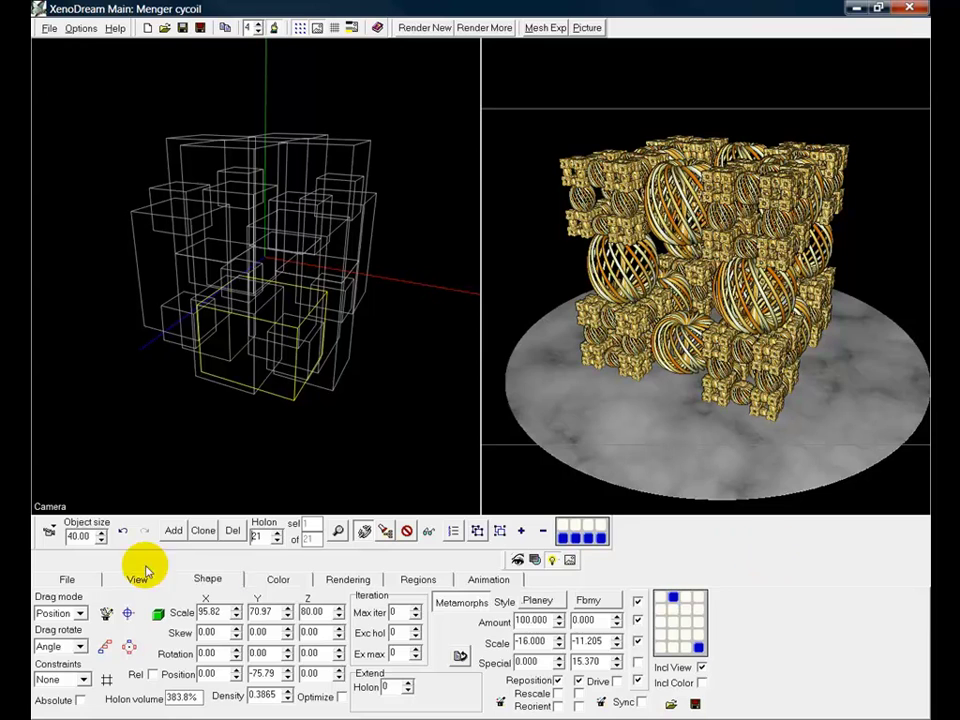
Show the color settings of holon 21 and step back to holon 16 to compare the holons' color mapping and gradients
click(276, 581)
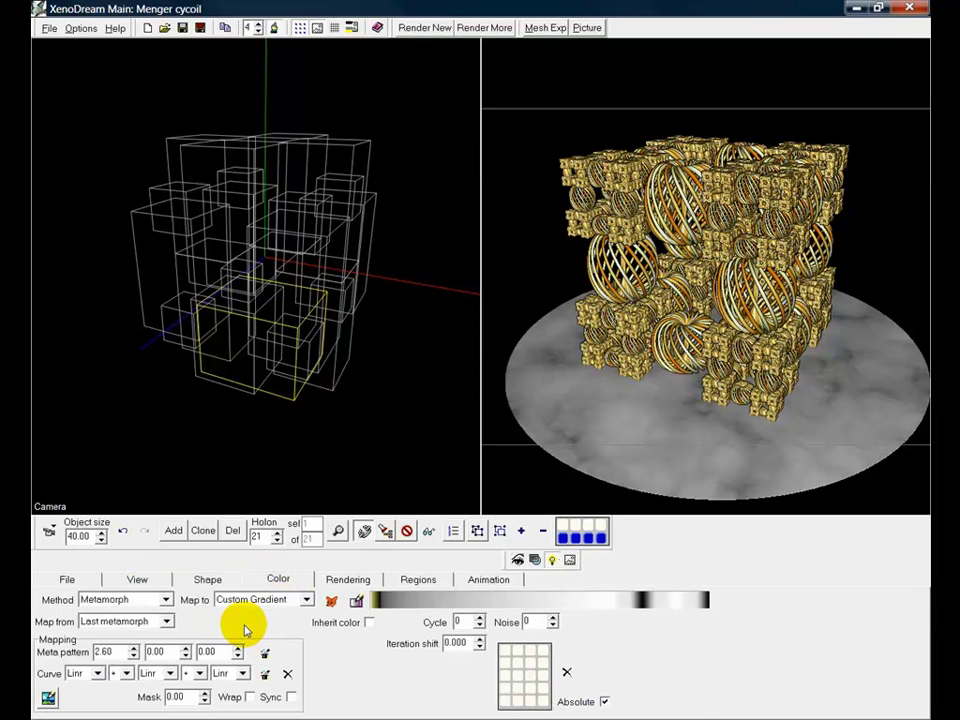
click(277, 540)
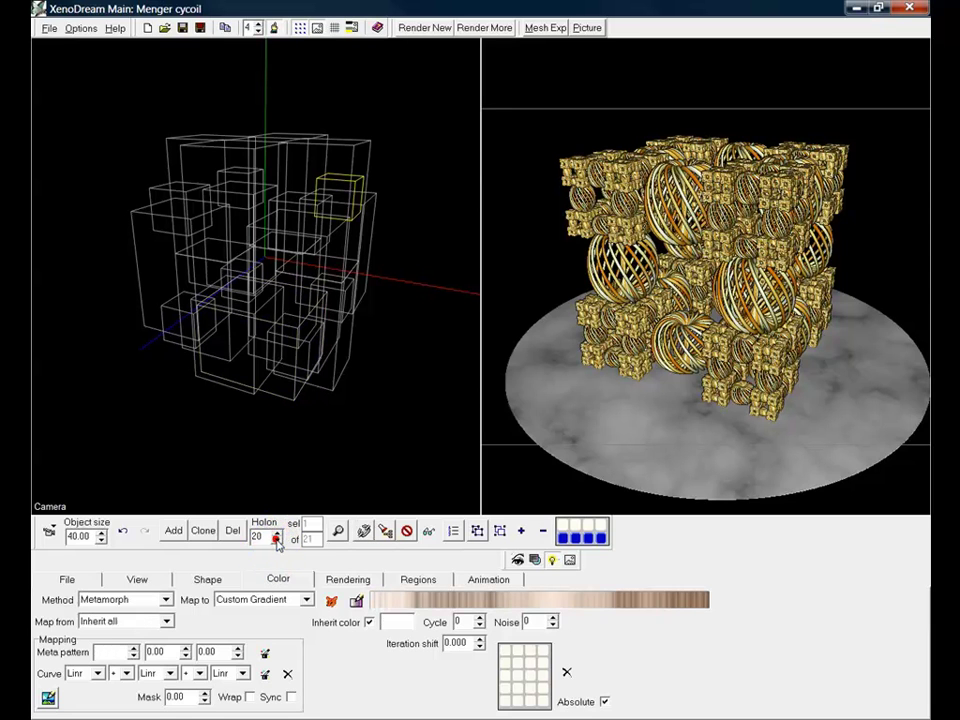
click(277, 541)
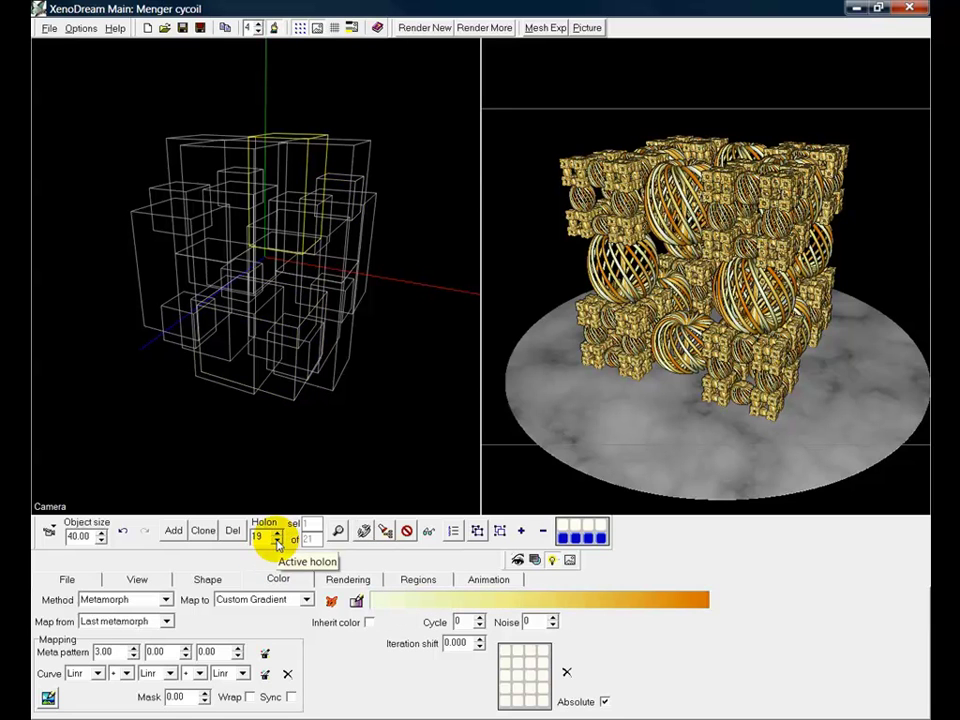
click(277, 541)
click(277, 541)
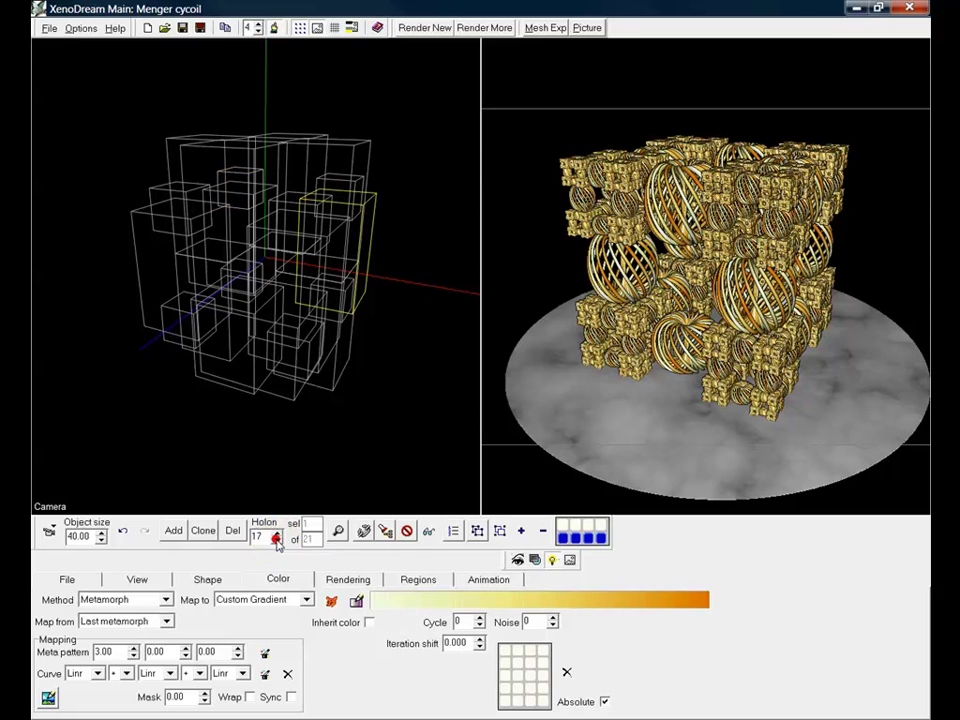
click(277, 541)
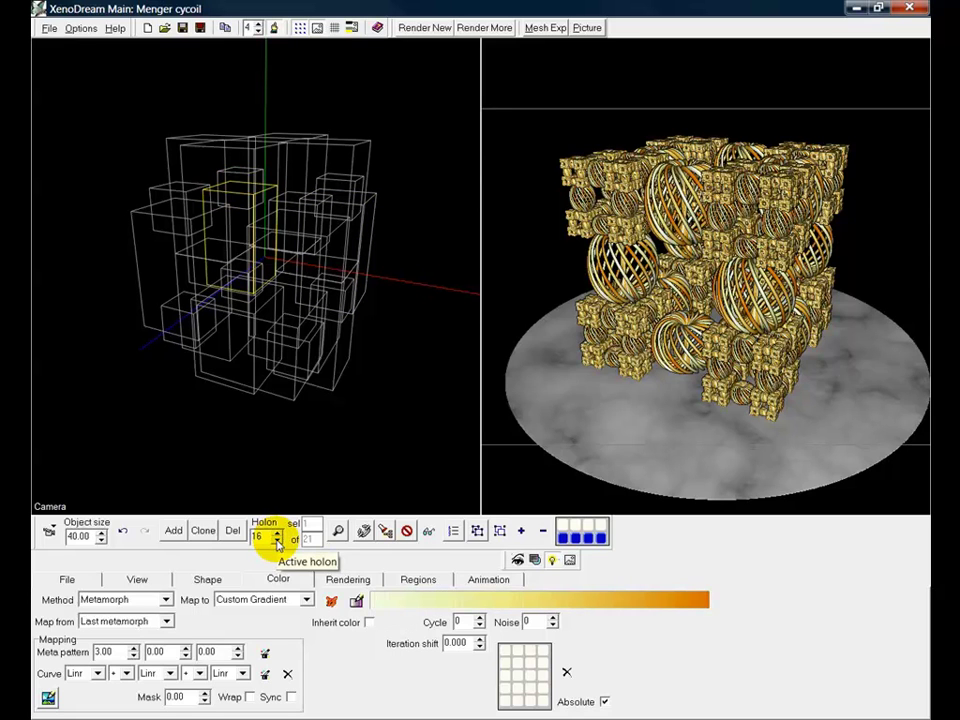
Step back through the holons' color settings until holon 2 of the Menger cycoil is the active holon
click(277, 541)
click(277, 541)
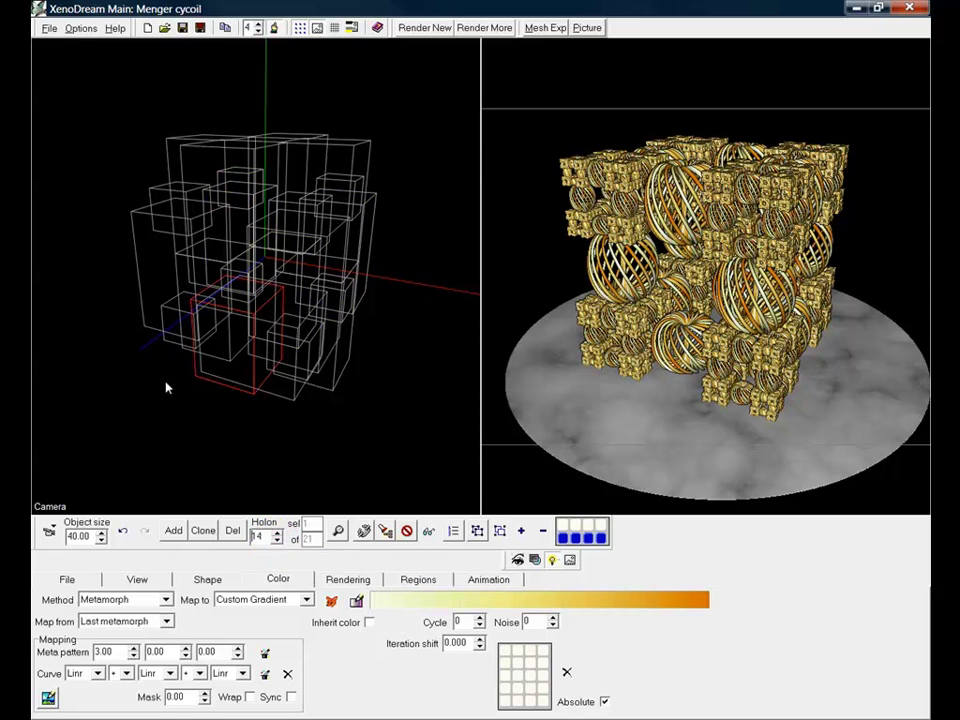
click(224, 395)
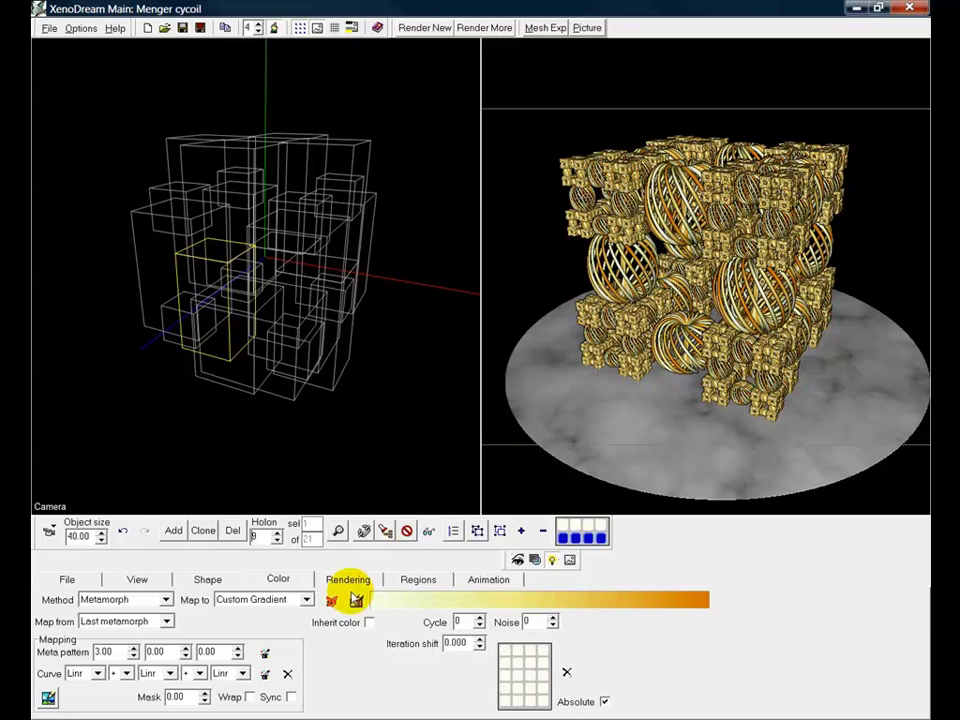
click(276, 542)
click(276, 542)
click(276, 542)
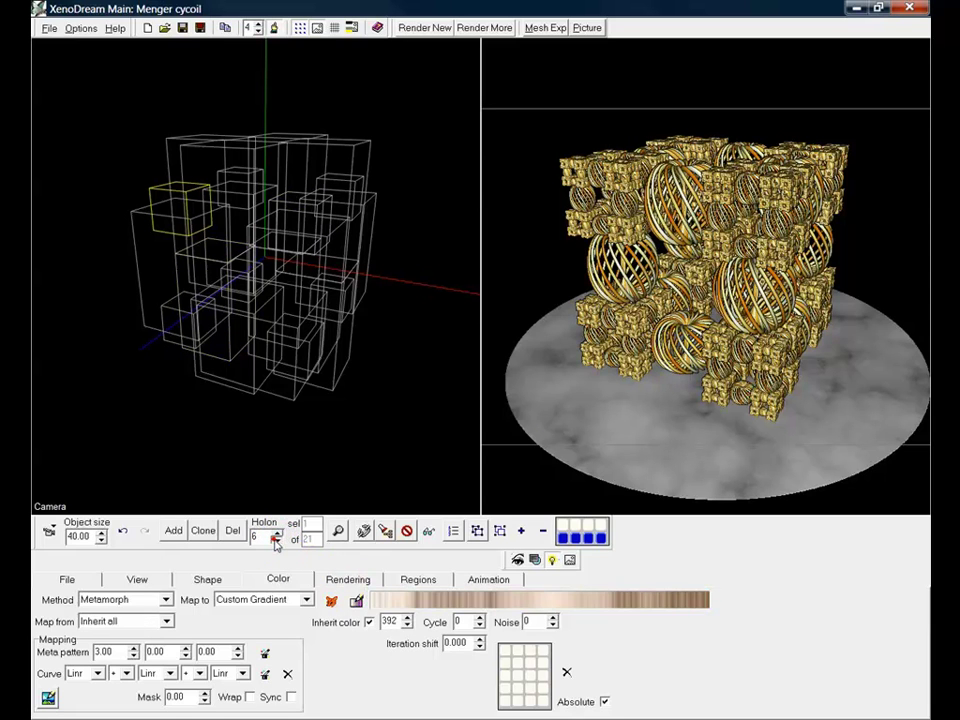
click(276, 542)
click(276, 542)
click(276, 542)
click(276, 542)
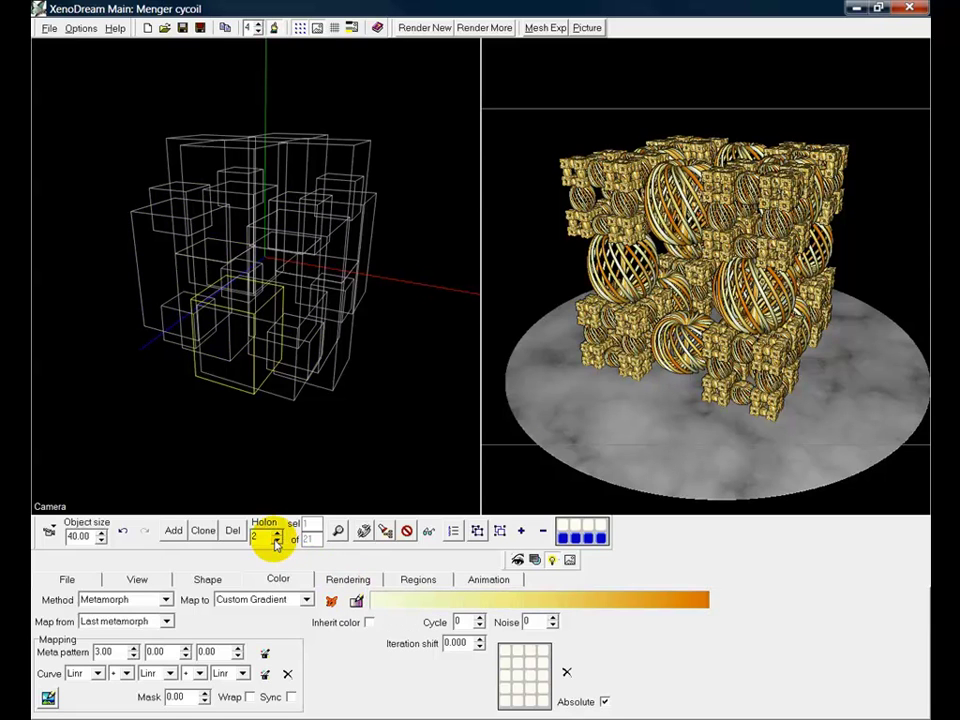
Apply the Silver and blue gradient preset from the Basic combinations category to holon 2
click(330, 601)
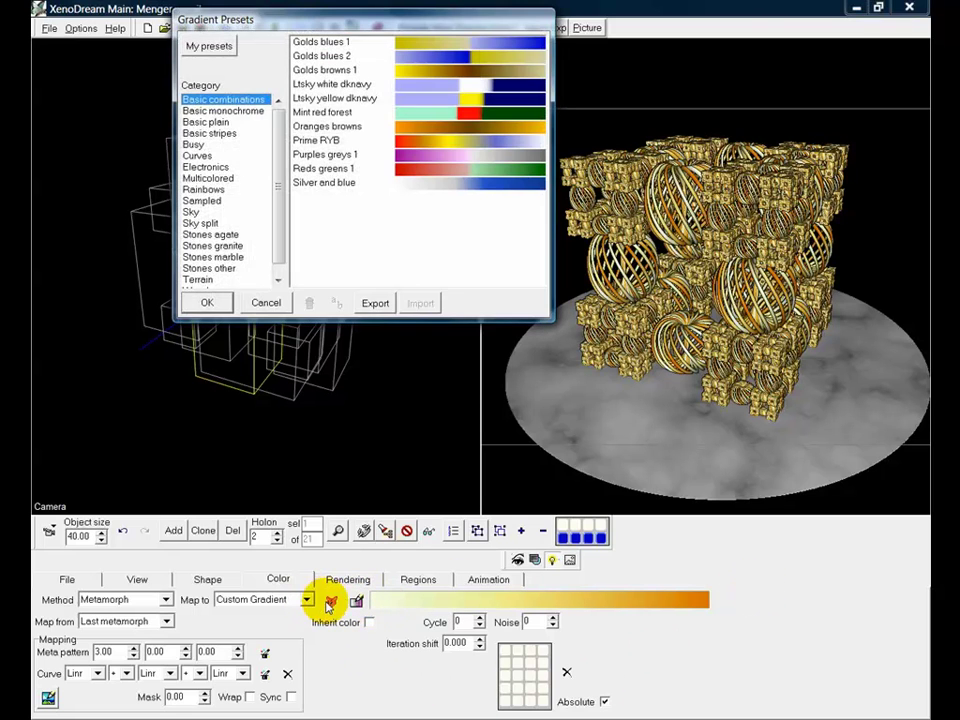
click(334, 186)
click(333, 184)
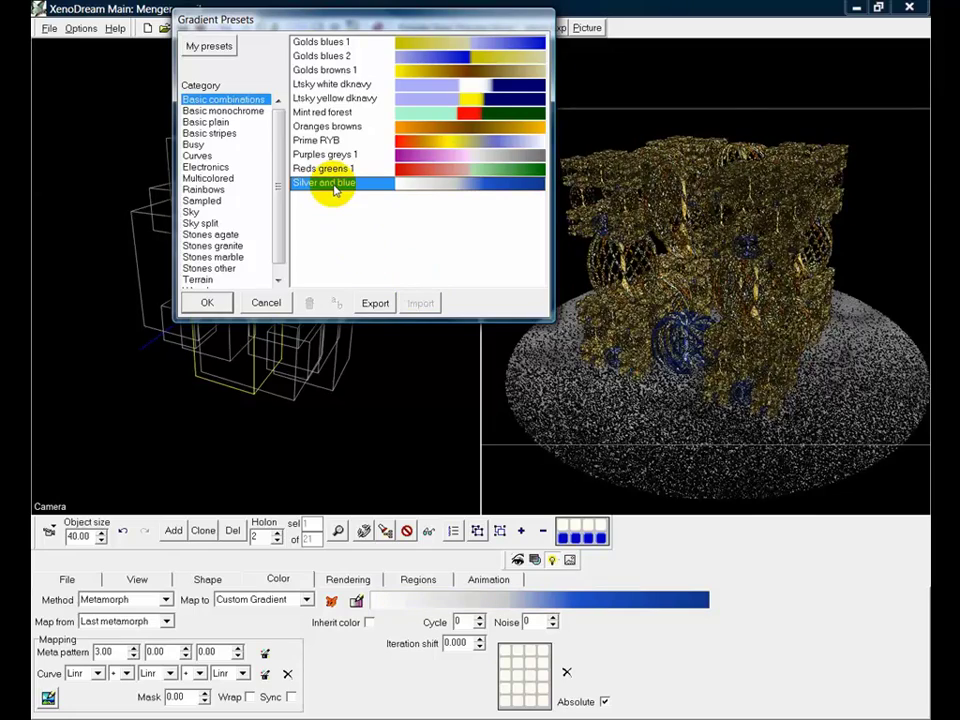
click(203, 304)
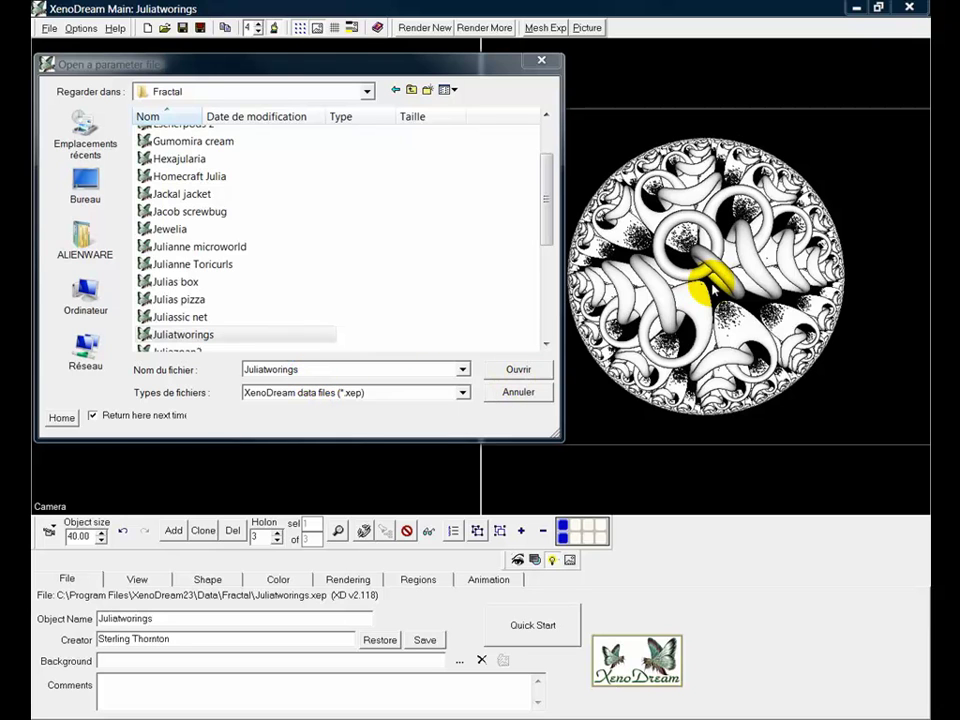
Dismiss the open-file dialog, switch to the Wikipedia article on fractals in the browser, and read it from the introduction past the Informatique section
click(518, 392)
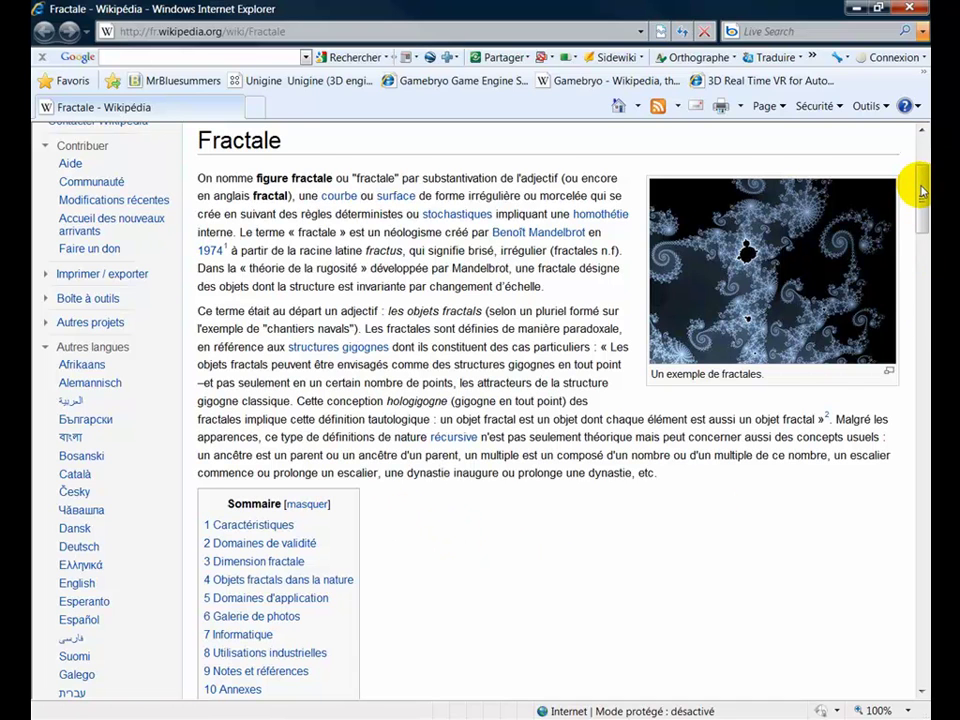
drag(921, 192, 921, 245)
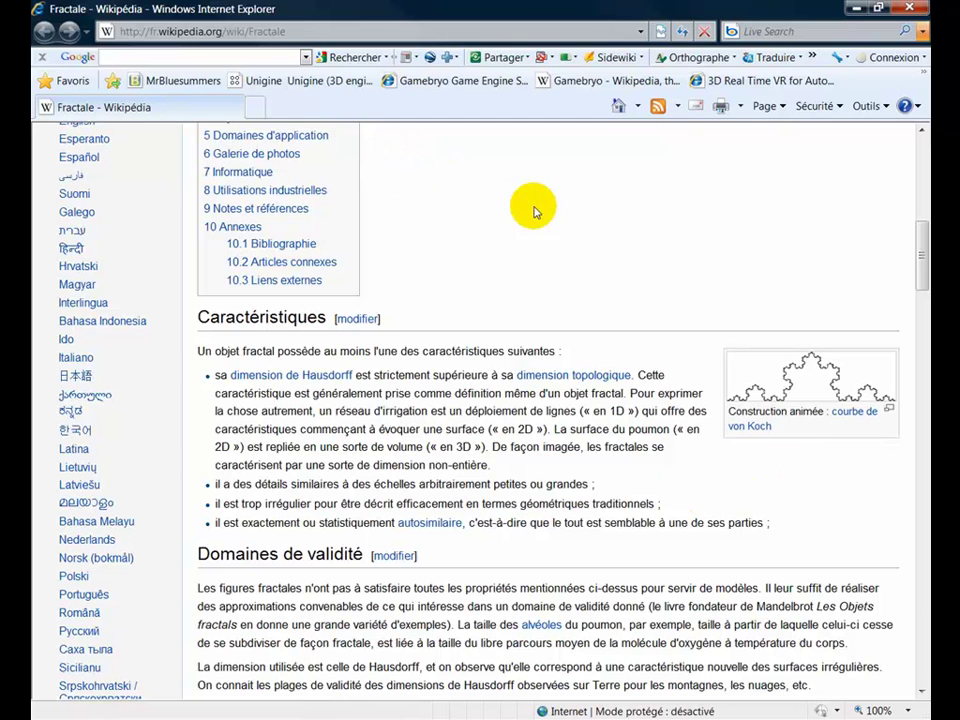
drag(924, 231, 916, 275)
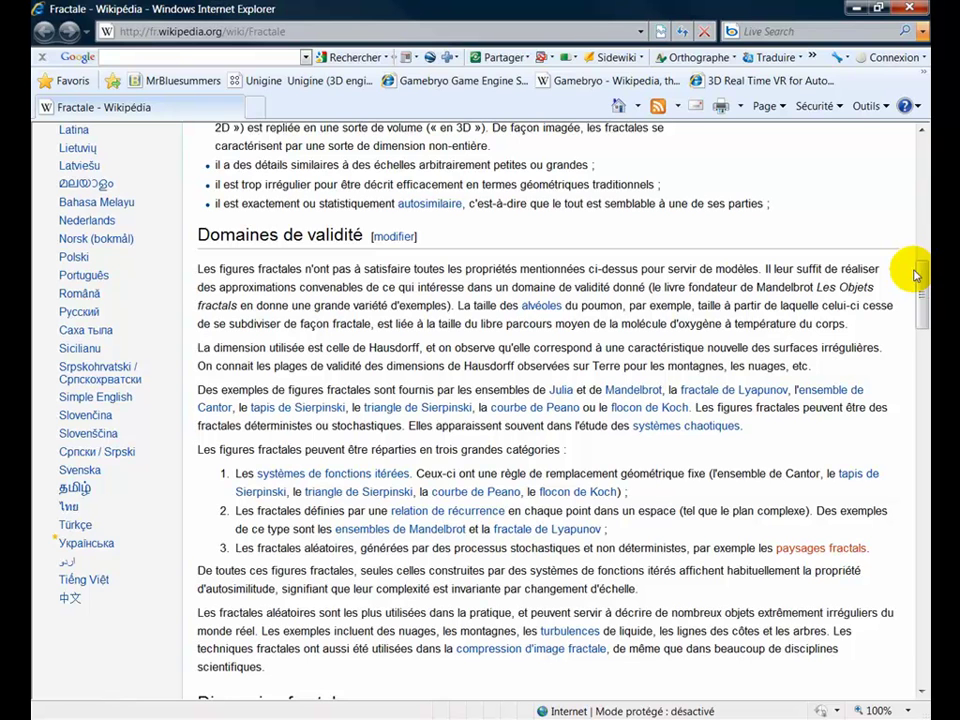
drag(919, 275, 916, 362)
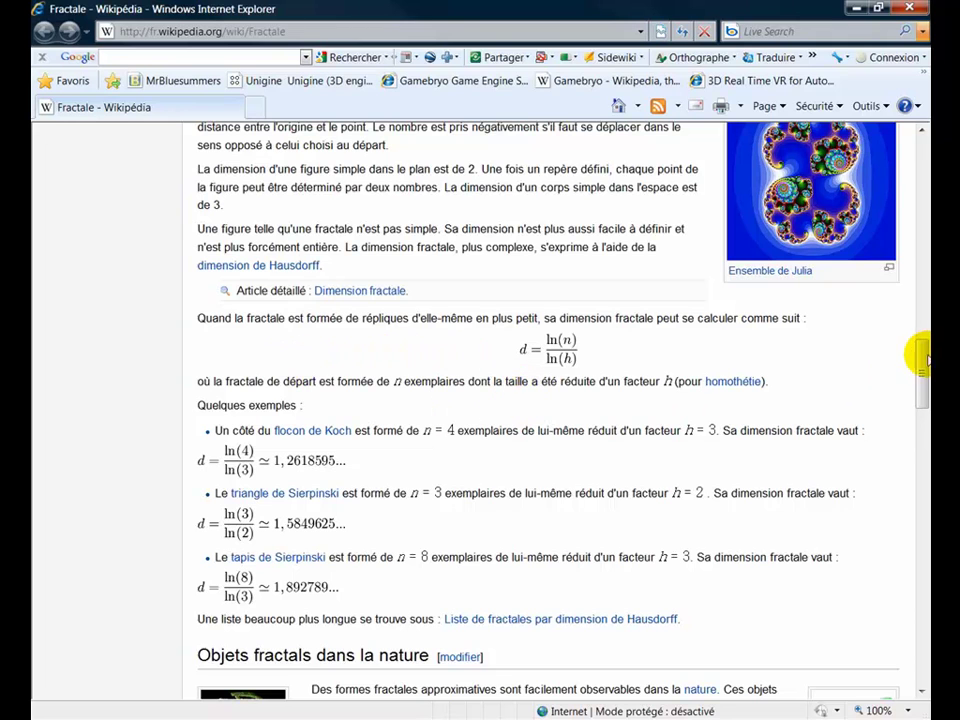
drag(921, 369, 920, 421)
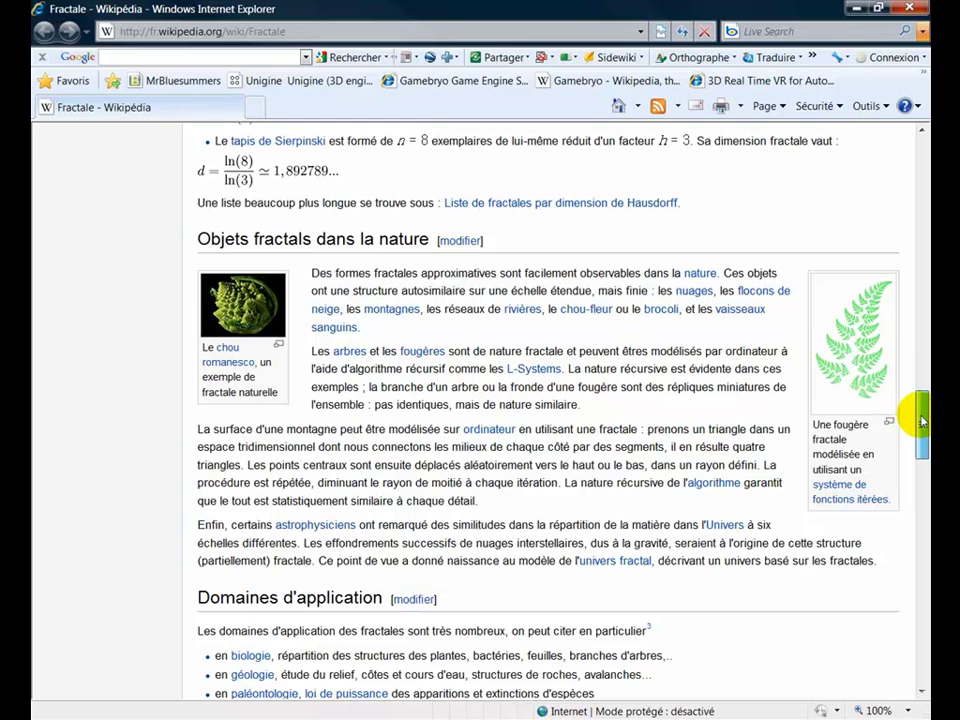
drag(921, 421, 921, 434)
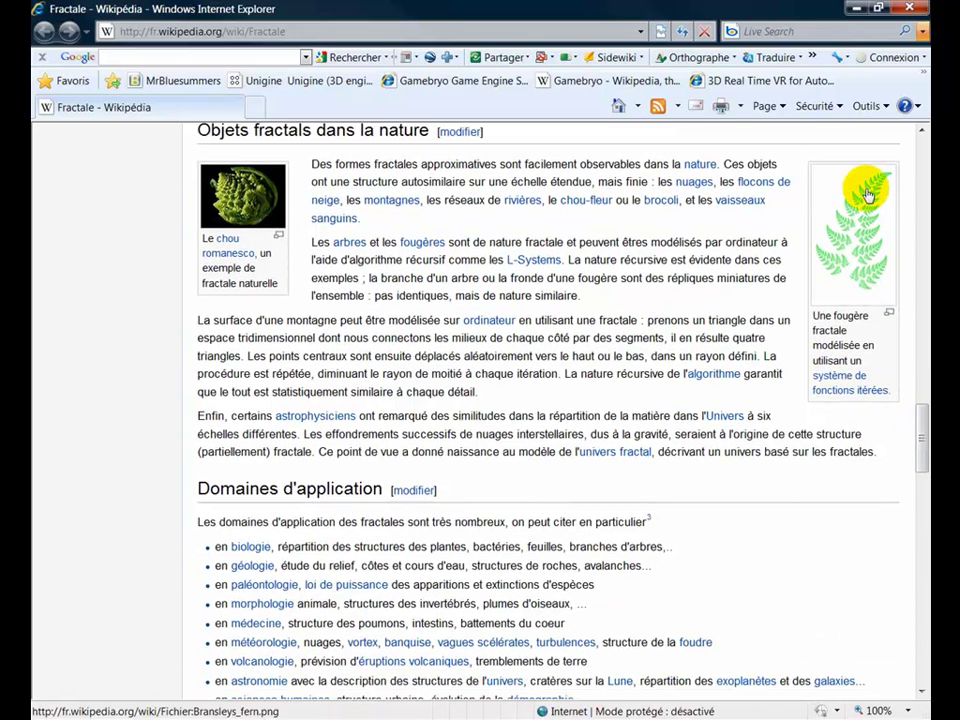
drag(922, 425, 922, 462)
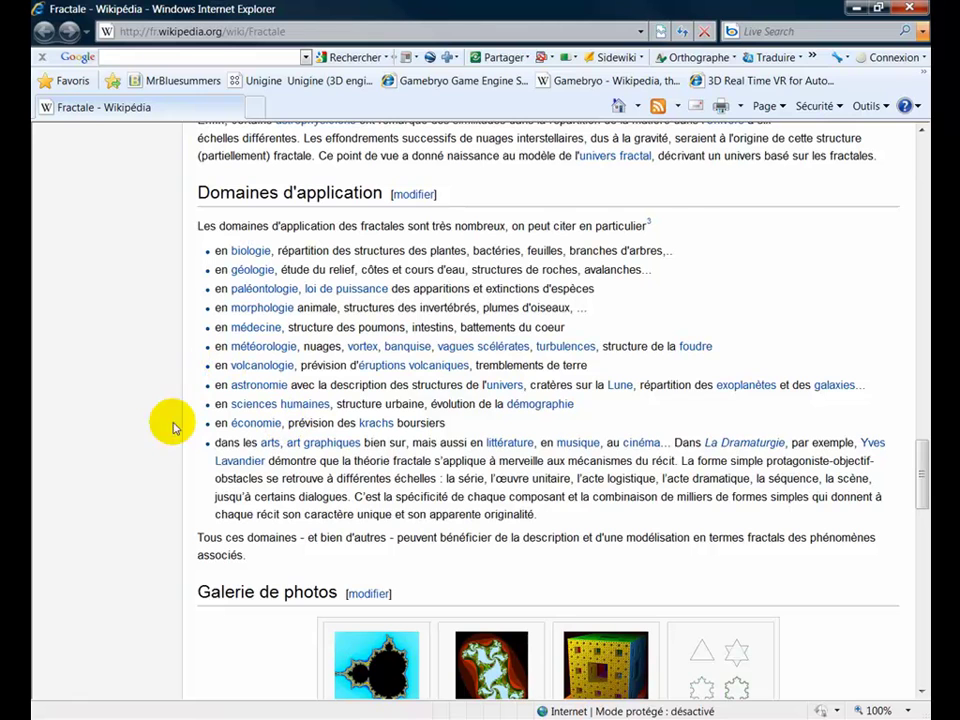
drag(918, 476, 900, 522)
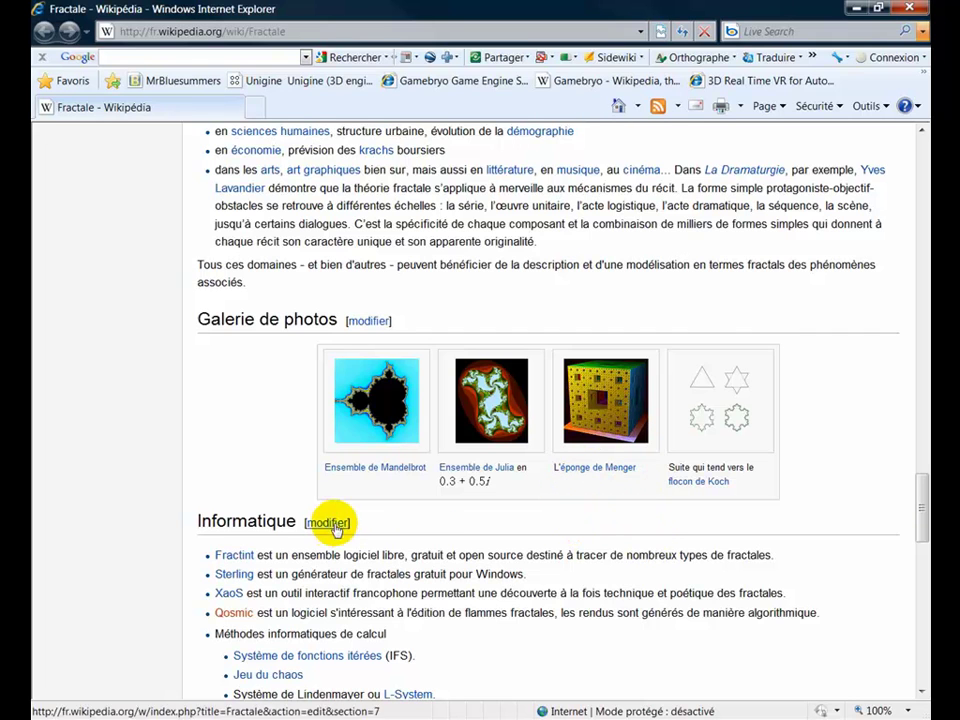
drag(921, 492, 924, 612)
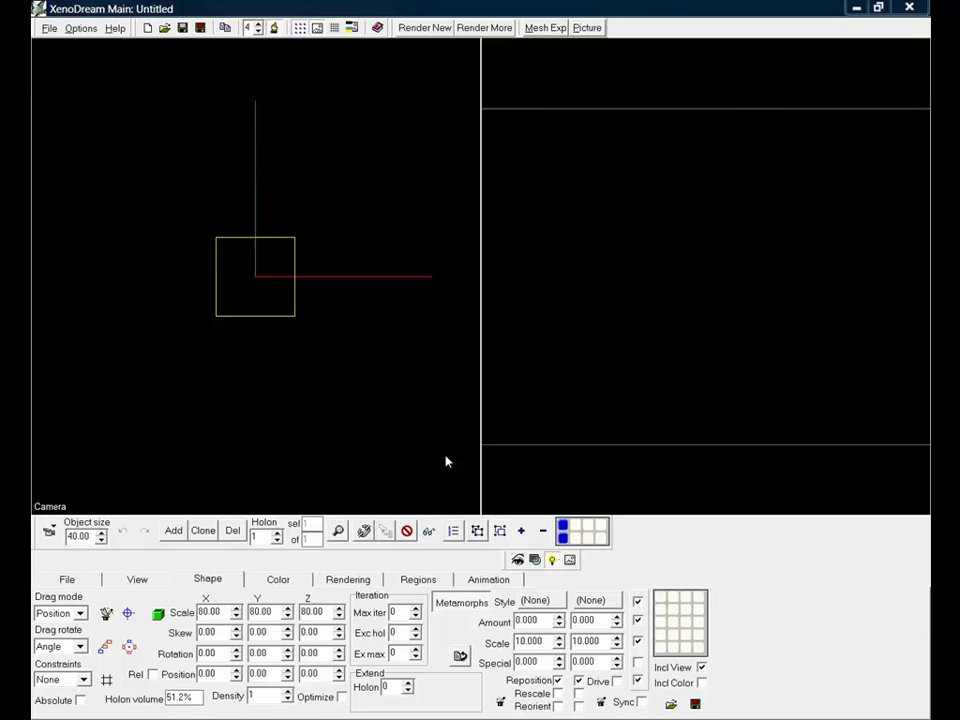
Set the X, Y and Z scale of the untitled scene's single holon to 100
click(201, 611)
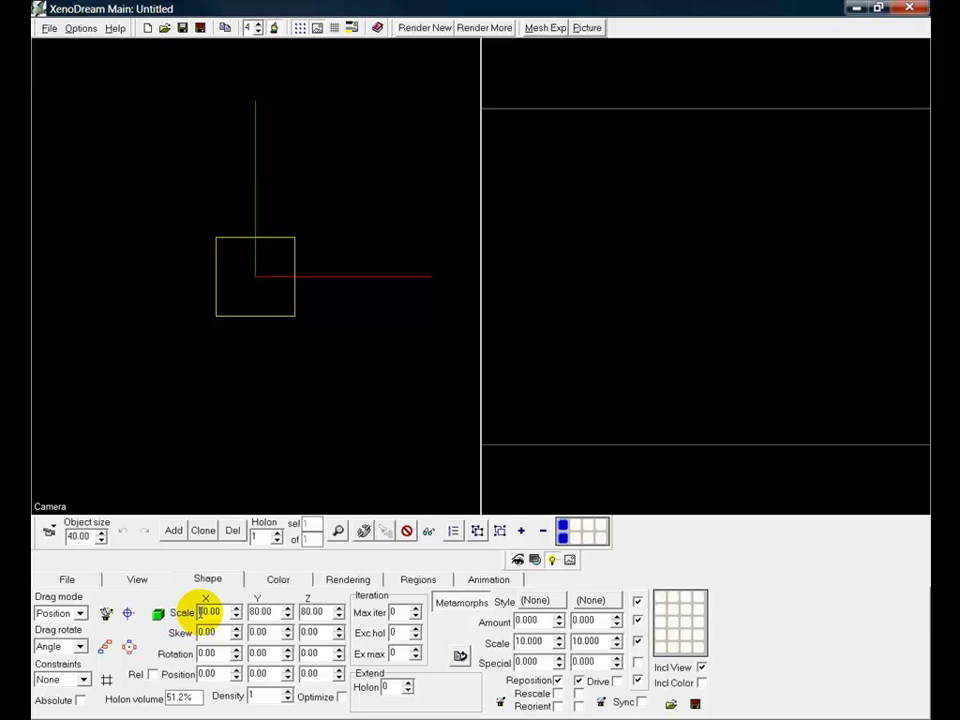
text(100)
key(Return)
double_click(216, 611)
double_click(251, 611)
double_click(315, 611)
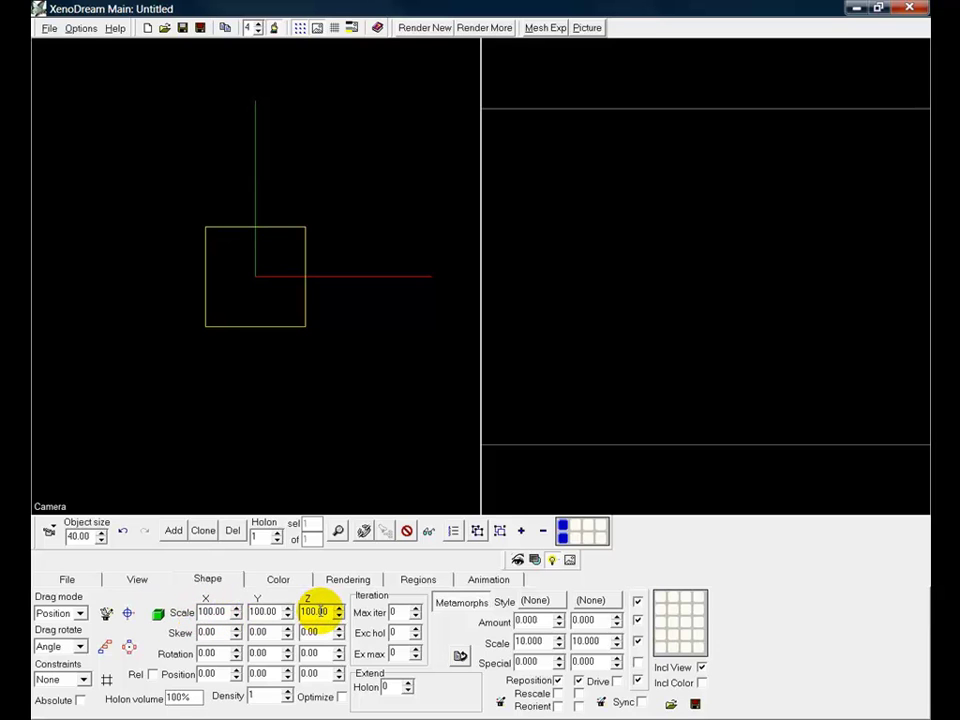
click(189, 538)
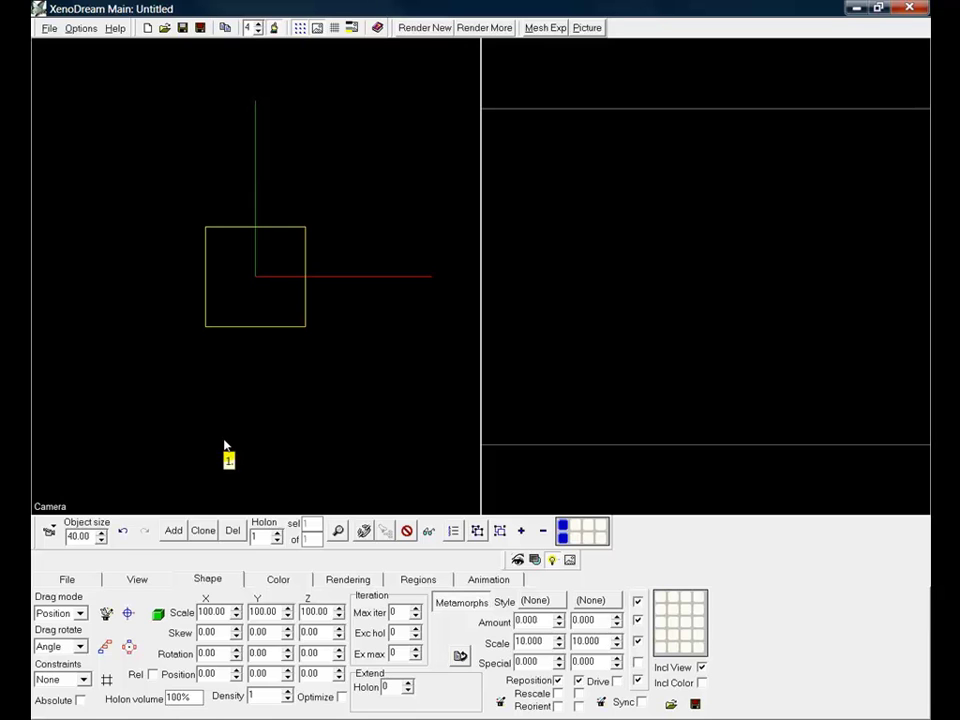
Assign the Julia2z style from the Fractal category to the holon's first metamorph and set its amount to 100
click(537, 602)
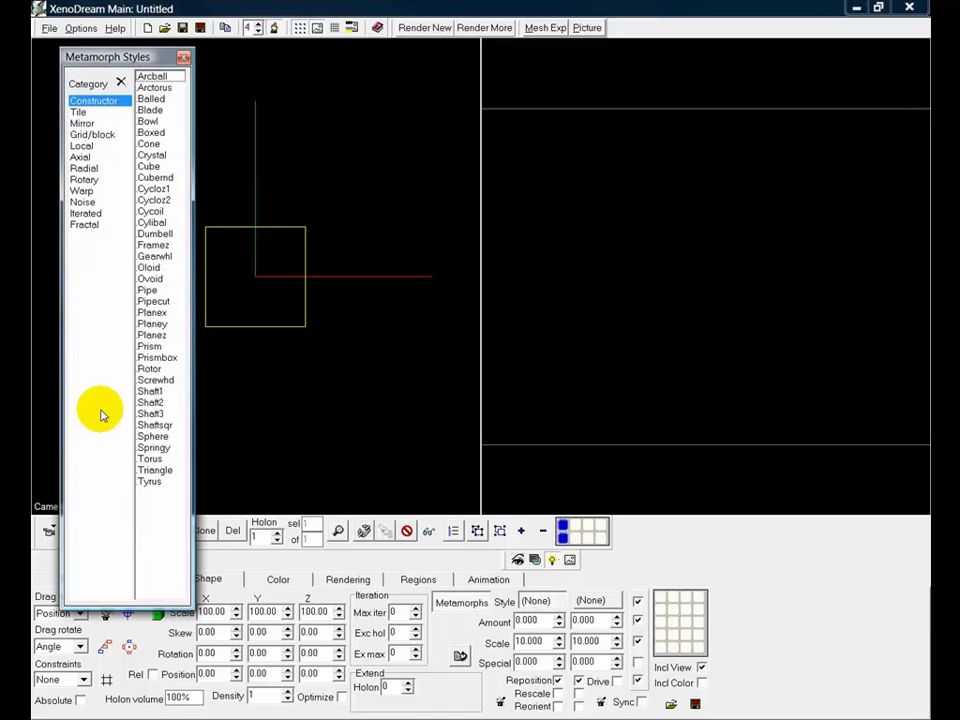
click(88, 228)
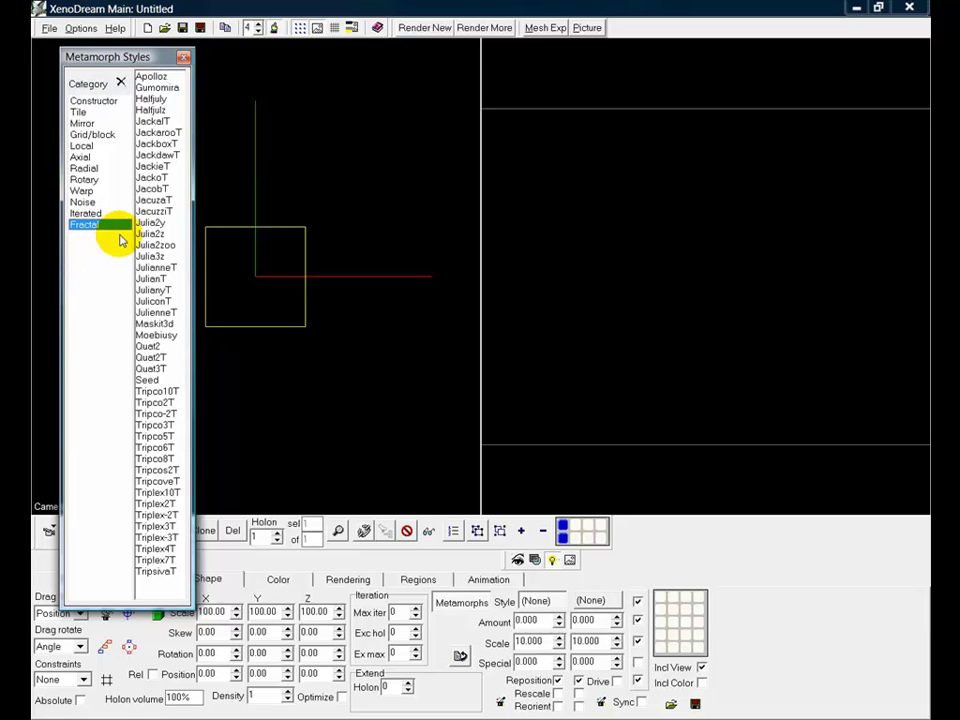
click(151, 234)
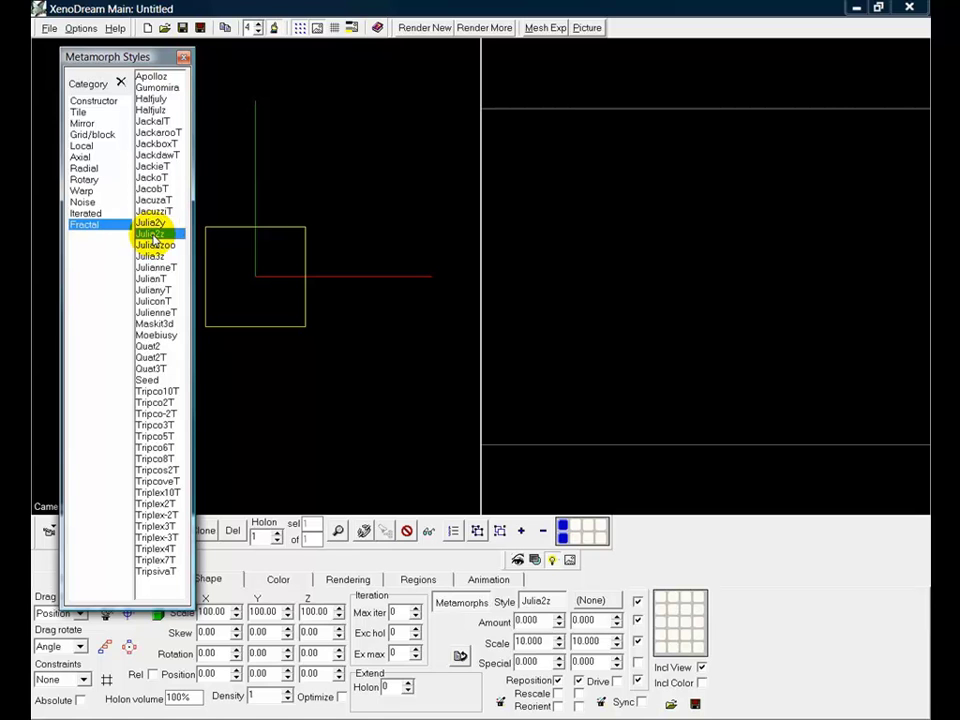
click(183, 57)
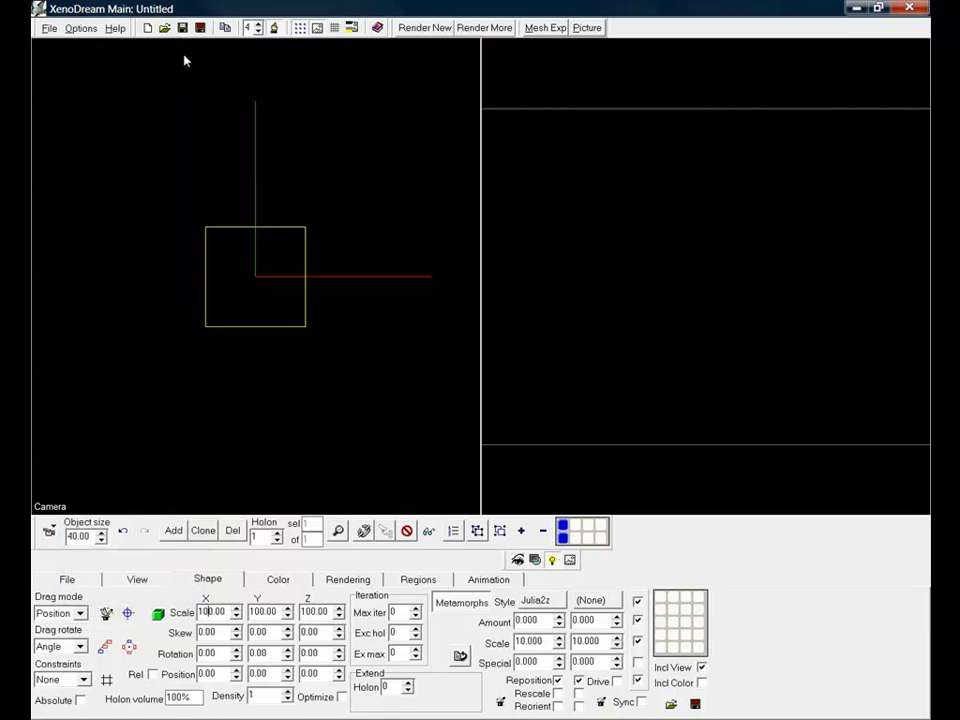
double_click(530, 621)
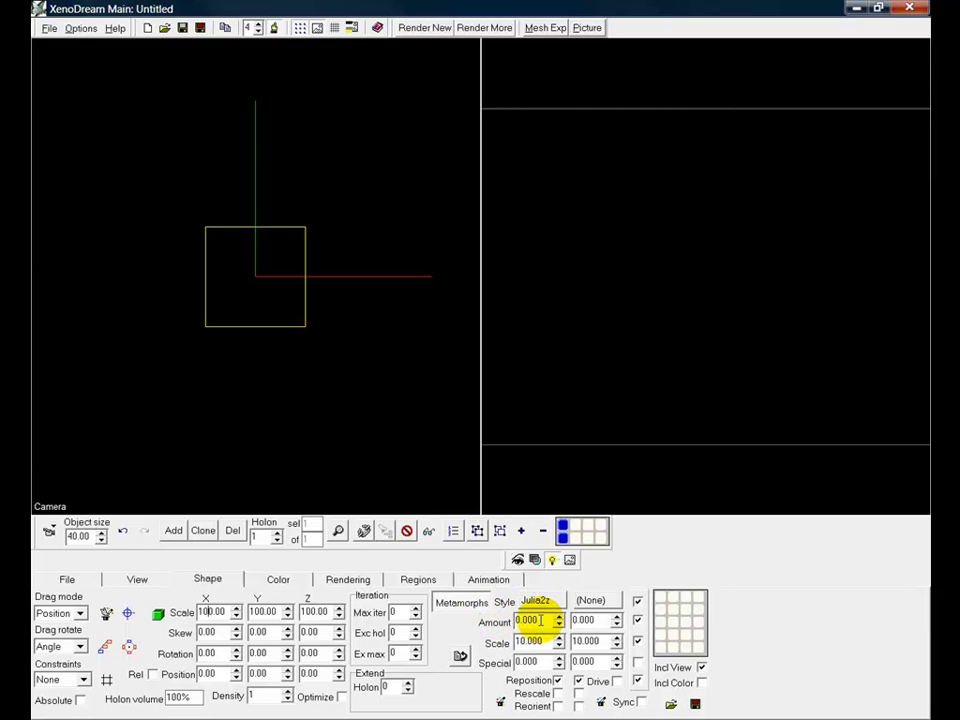
click(541, 621)
text(10)
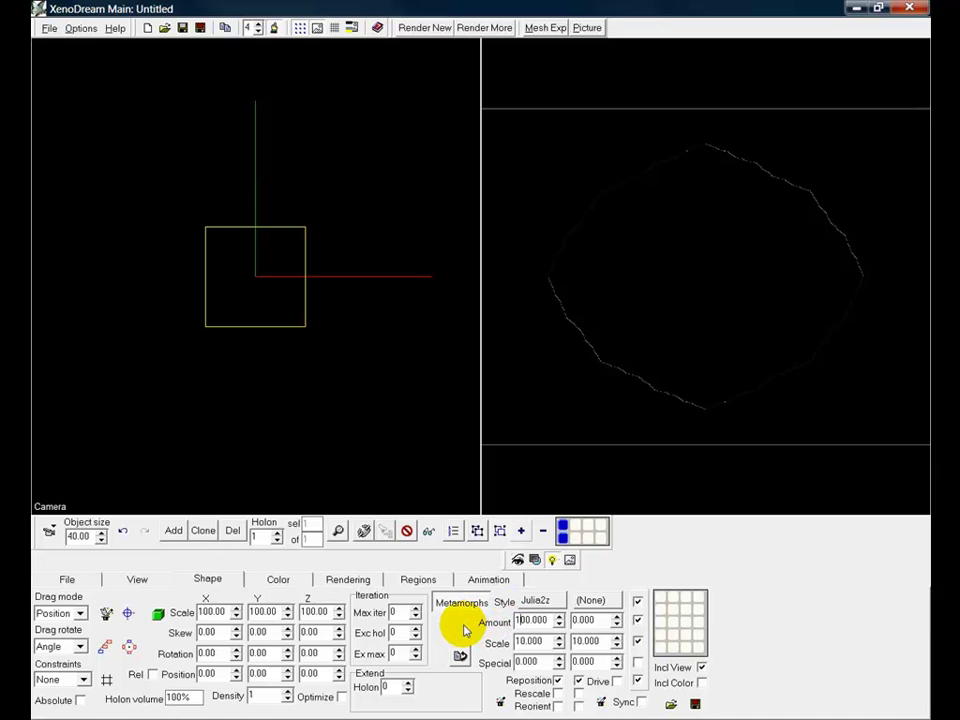
Raise the Special value of the Julia2z metamorph in small increments beyond 7 to deform the fractal outline
click(545, 641)
click(543, 661)
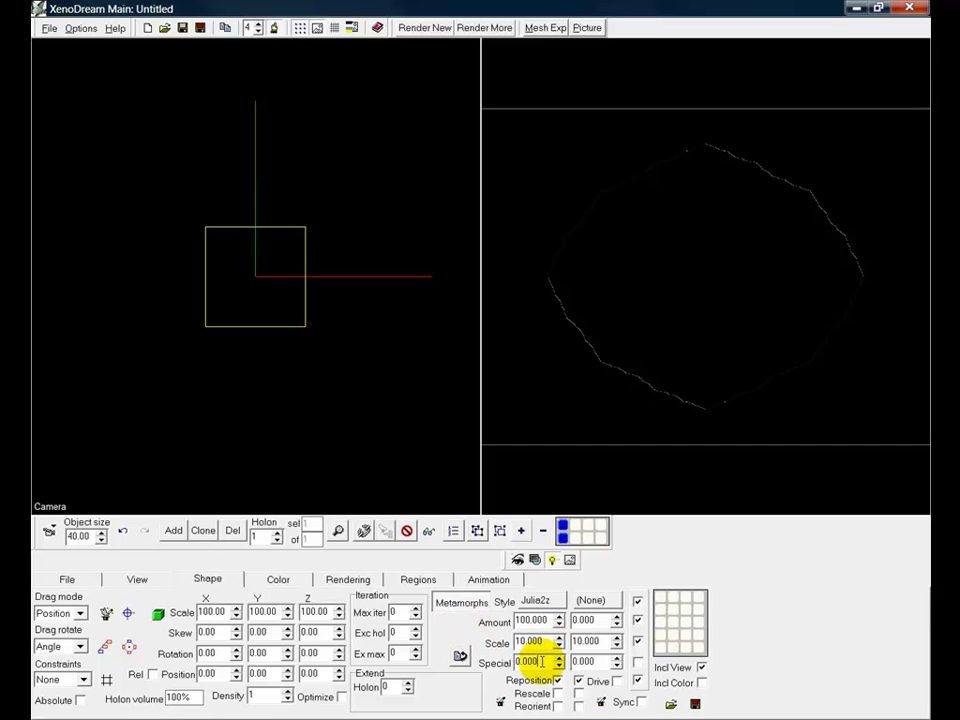
key(Up)
key(Up)
key(Up)
key(Up)
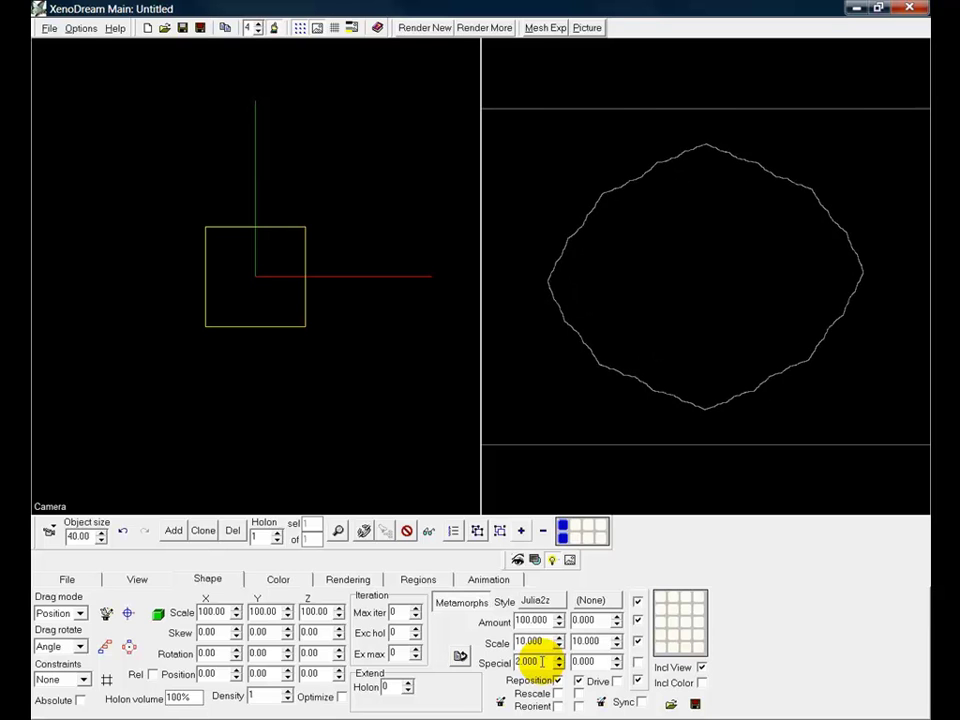
key(Up)
key(Up)
key(Up)
key(Up)
key(Up)
key(Up)
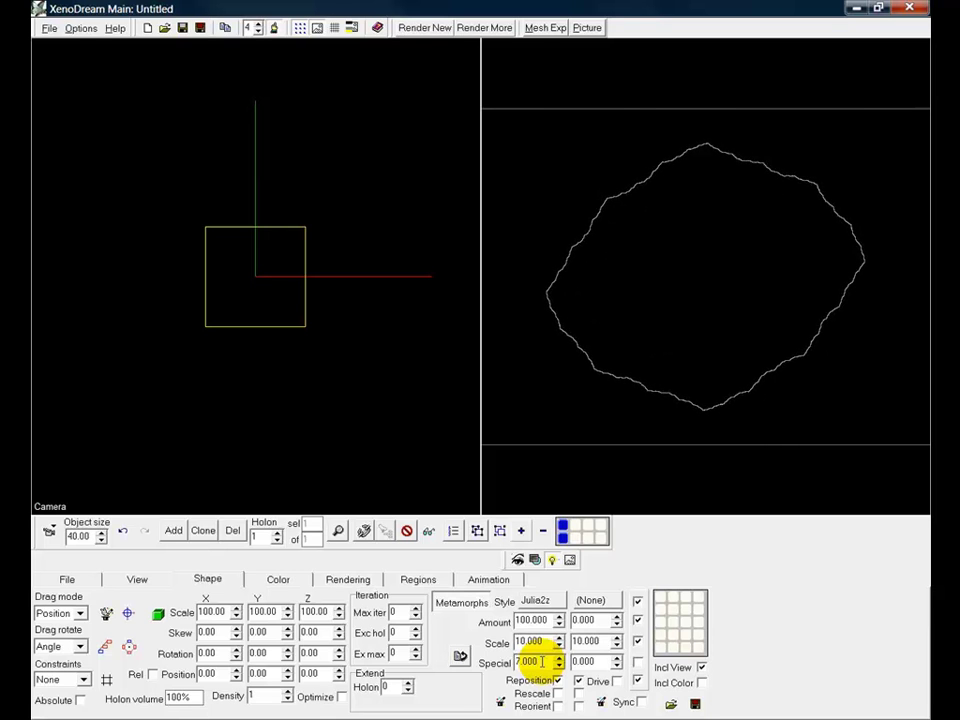
key(Up)
key(Up)
key(Up)
key(Up)
key(Up)
key(Up)
key(Up)
key(Up)
key(Up)
key(Up)
key(Up)
key(Up)
key(Up)
key(Up)
key(Up)
key(Up)
key(Up)
key(Up)
key(Up)
key(Up)
key(Up)
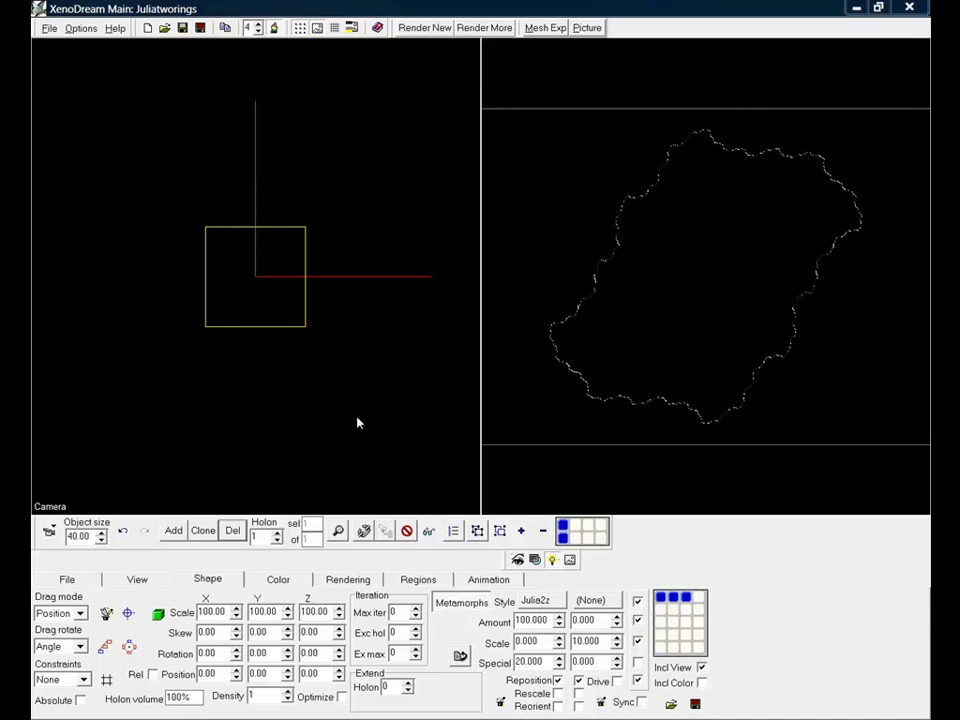
Try Special values of 36, 0 and 10 for the Julia2z metamorph of the Juliatworings scene
double_click(535, 662)
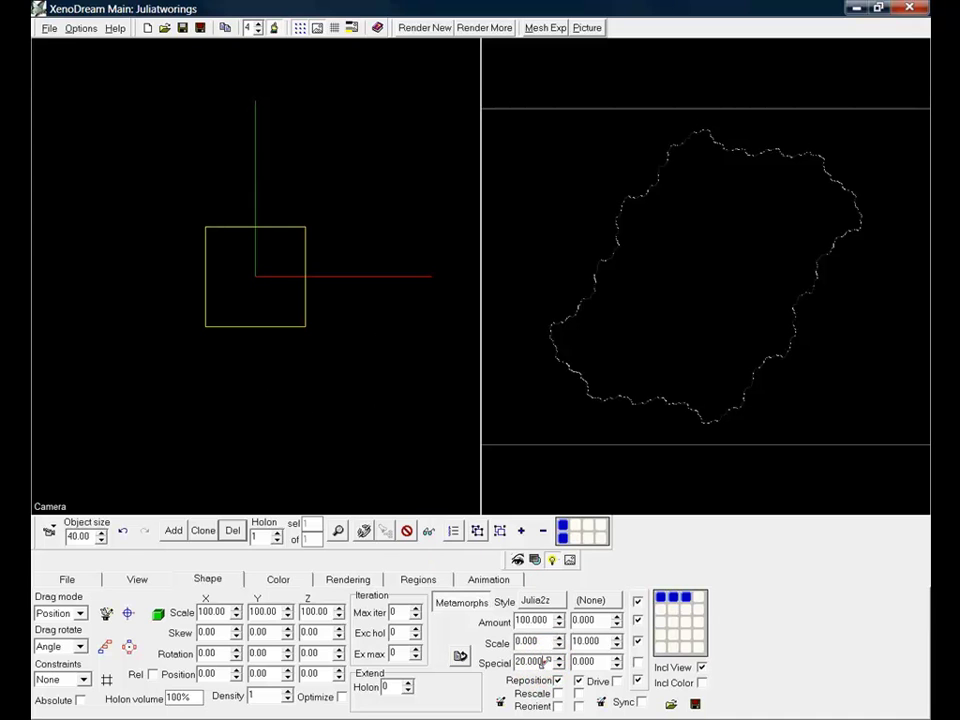
text(36)
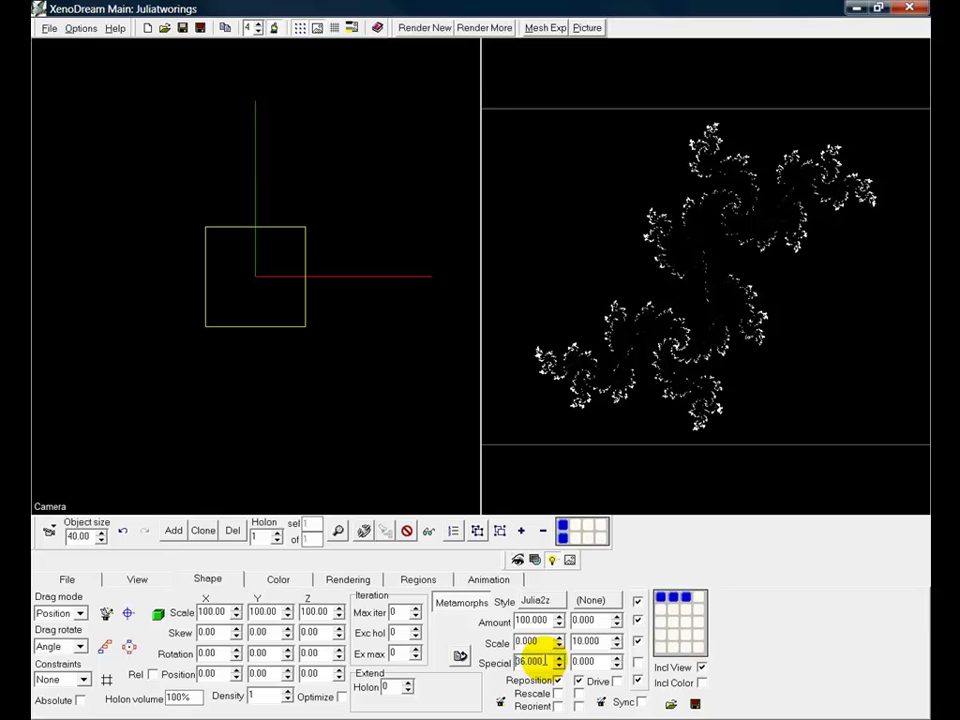
text(0)
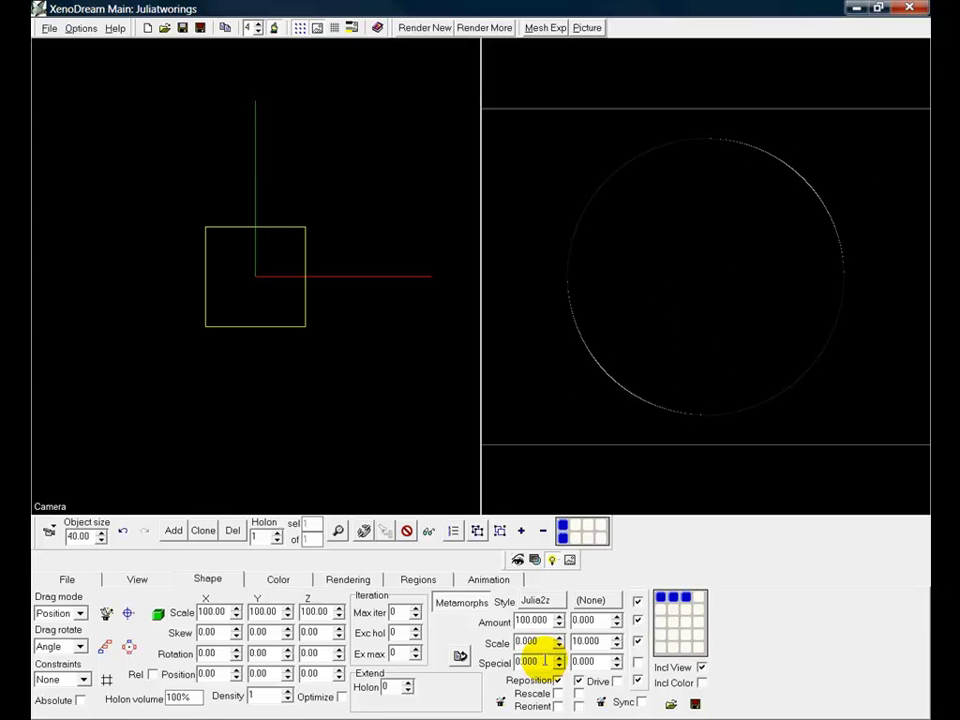
text(10)
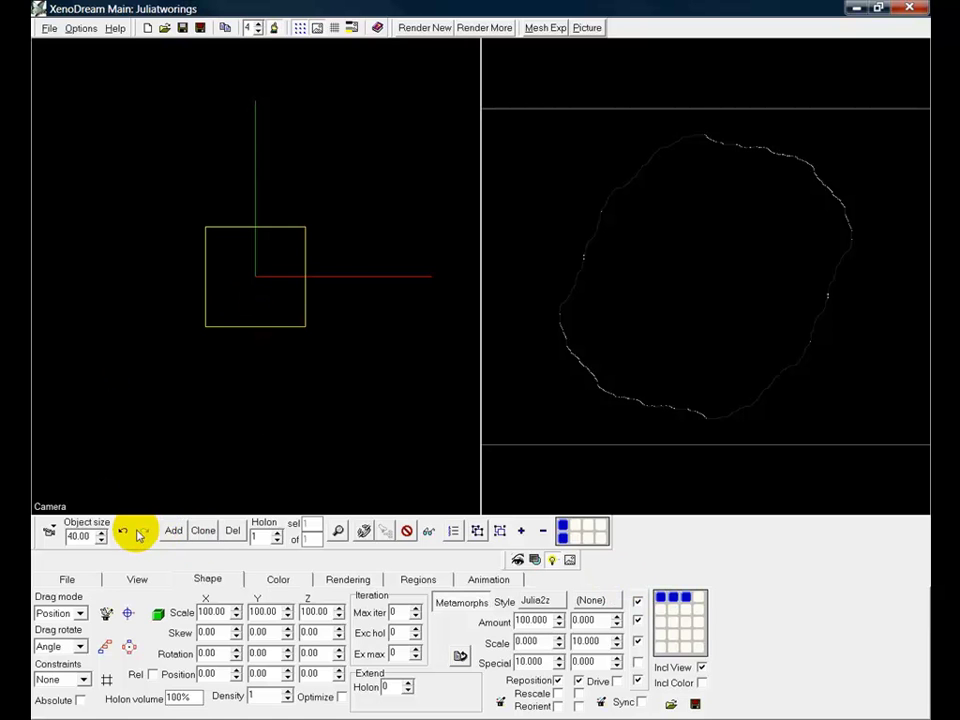
Examine the X scale and X rotation of holon 2, which uses the Torus style
click(672, 600)
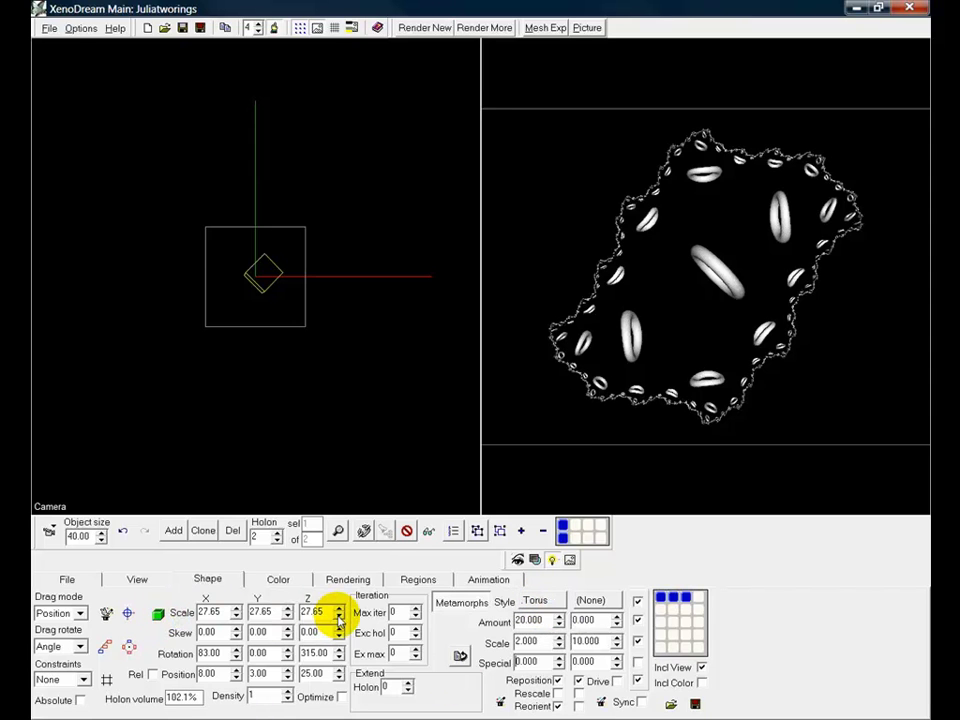
double_click(208, 612)
double_click(218, 653)
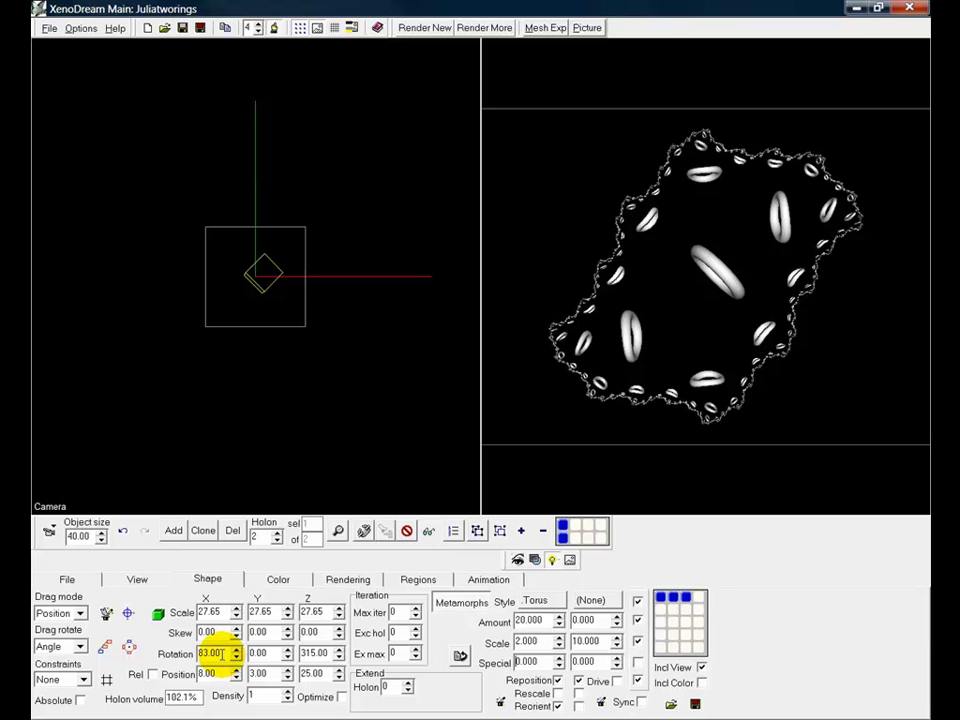
Examine the Z rotation, Z position and Amount of torus holon 2, and where Torus sits in the Constructor metamorph styles
double_click(321, 653)
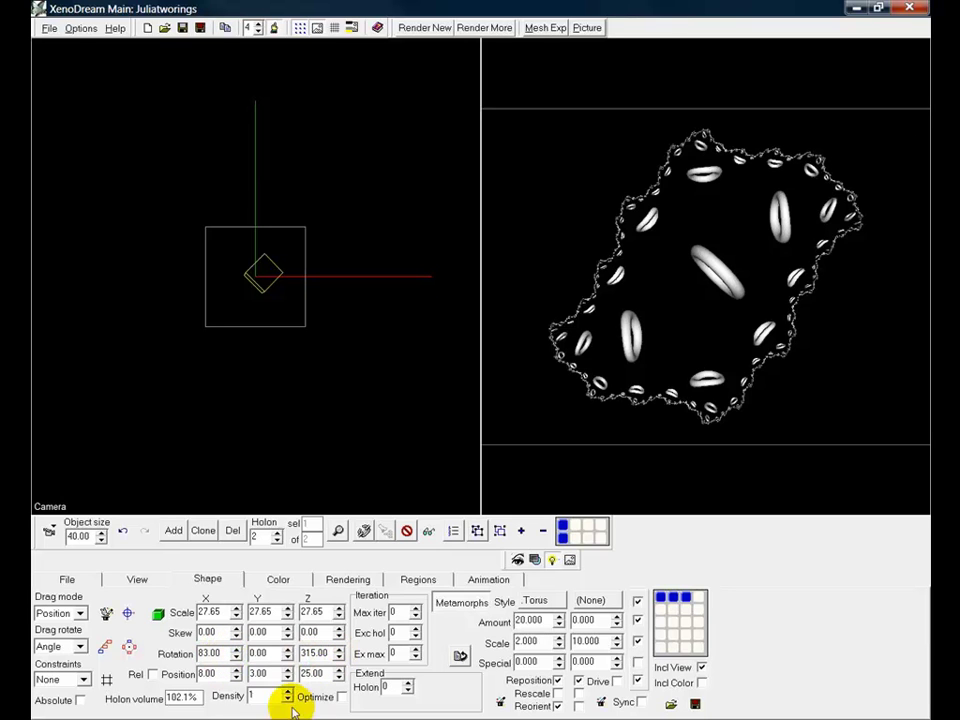
double_click(325, 674)
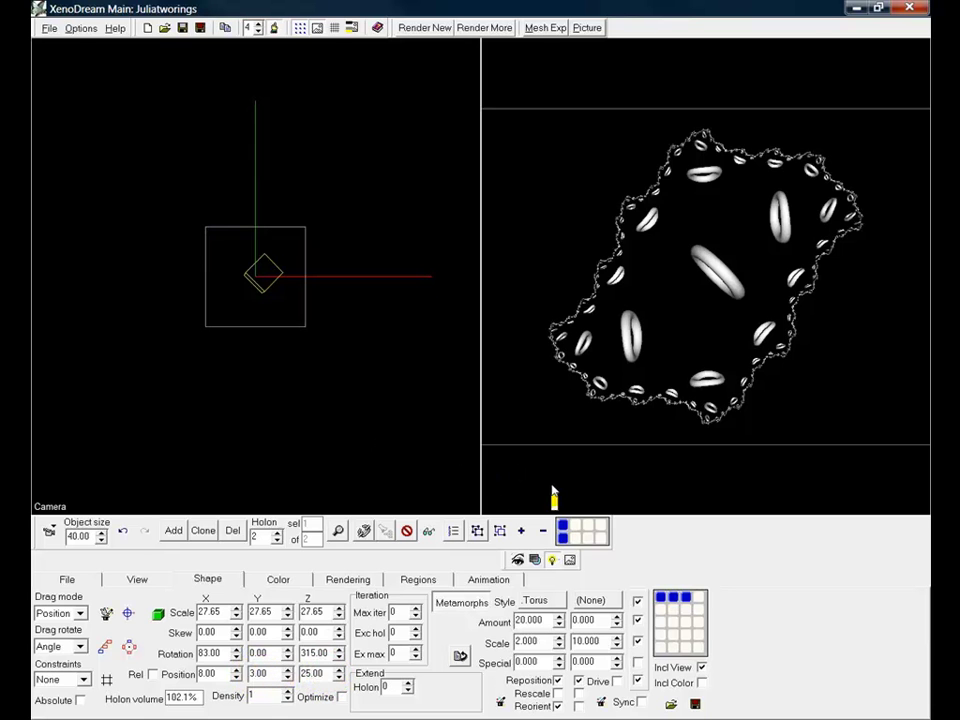
double_click(526, 620)
click(536, 600)
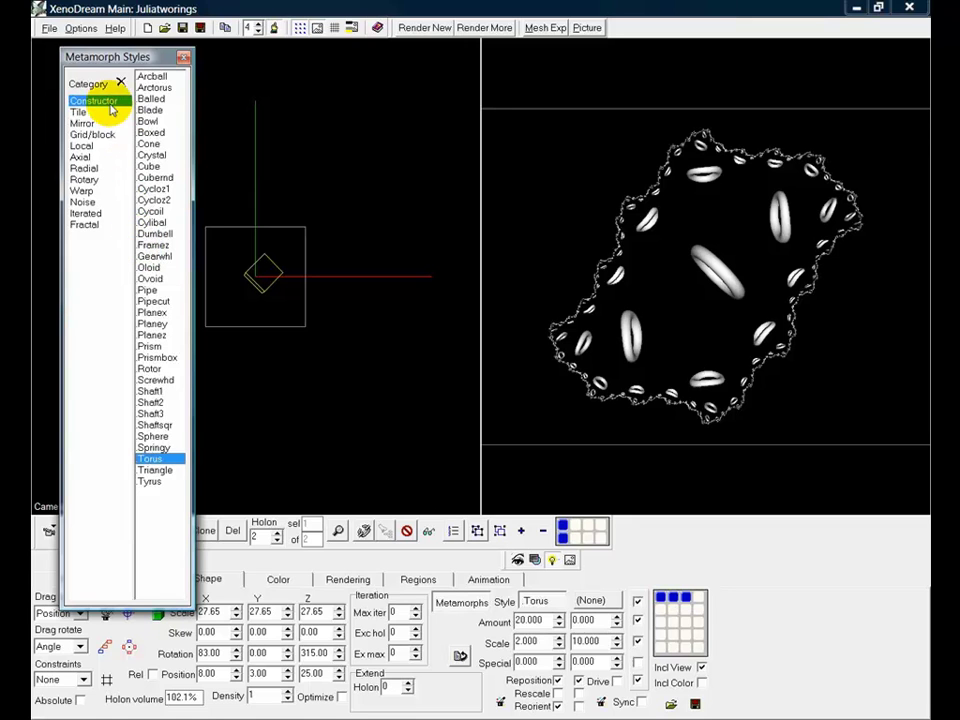
click(183, 57)
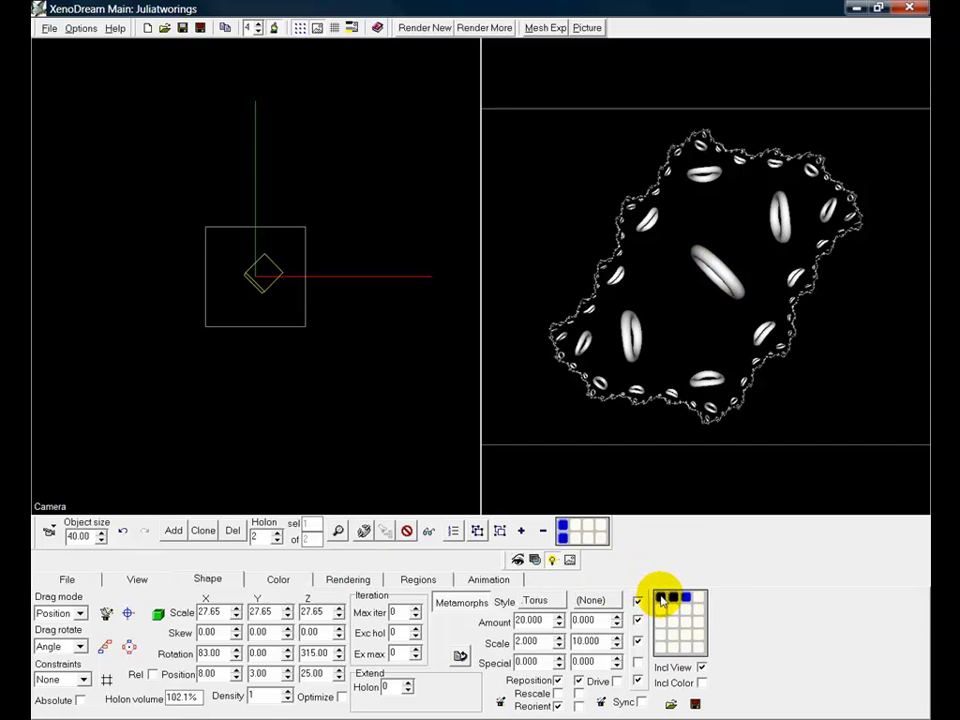
Recall the first stored Juliatworings variation with two linked tori and step through its holons to holon 3
click(660, 598)
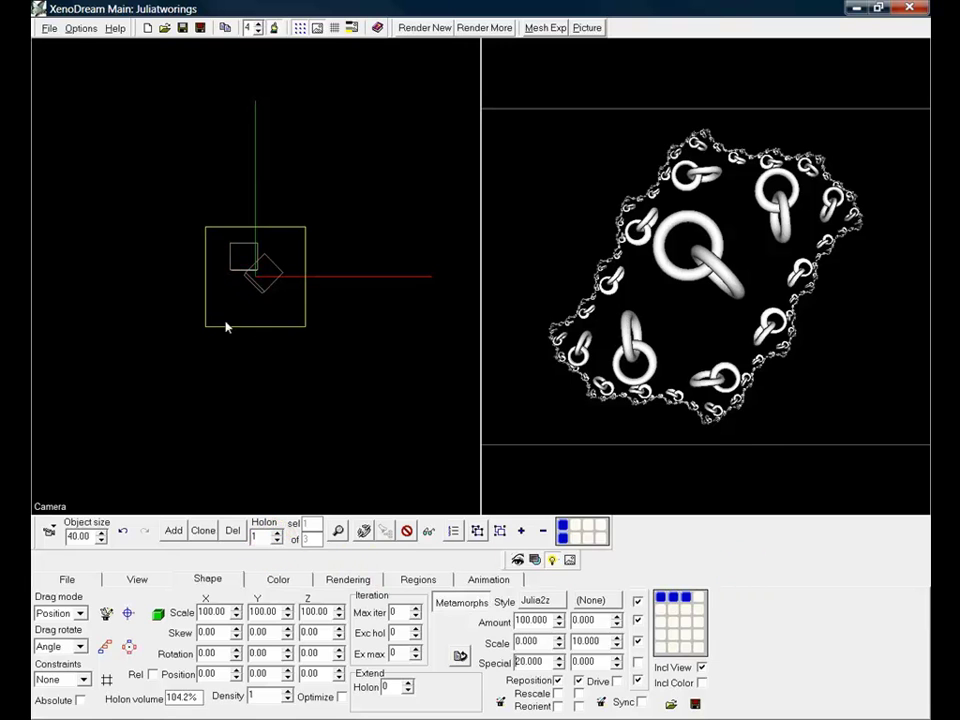
click(277, 533)
click(277, 533)
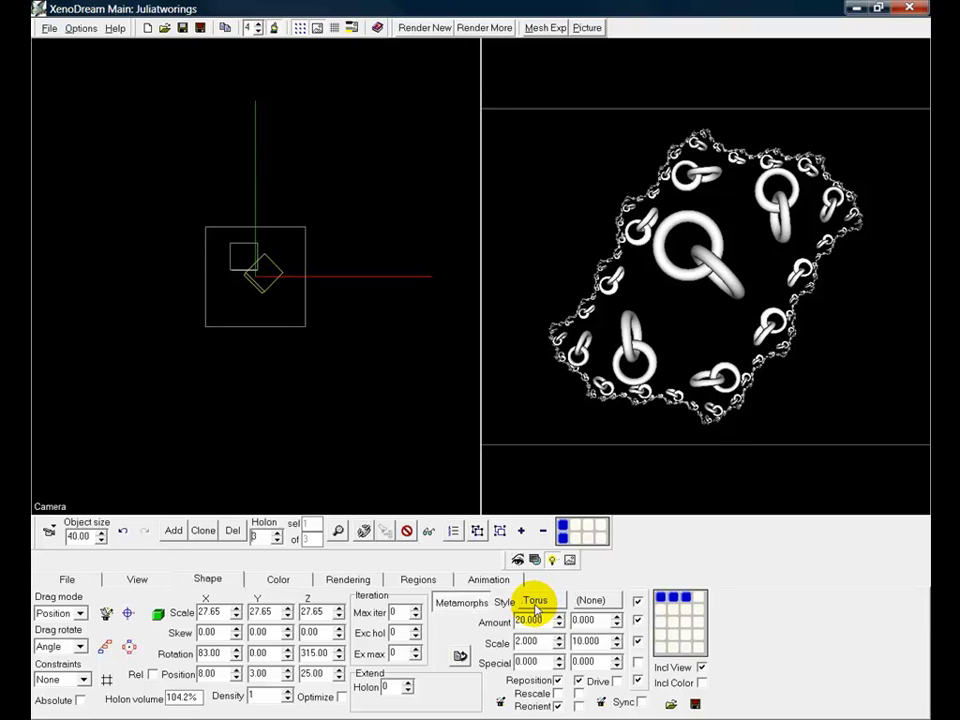
Set the Special value of holon 1's Julia2z metamorph to 0
click(277, 541)
click(277, 541)
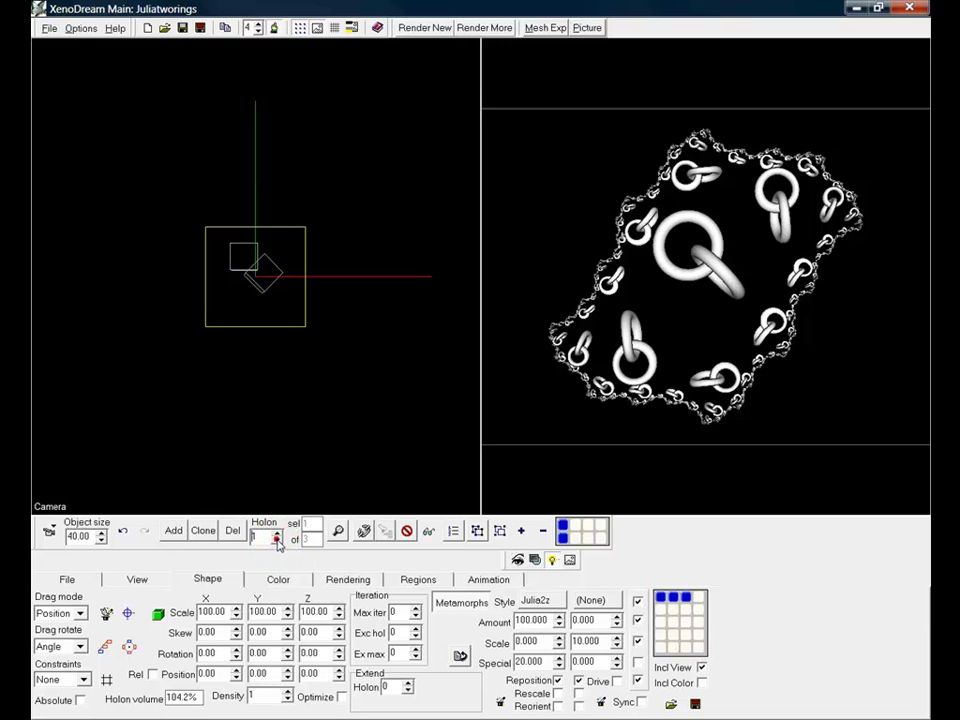
click(545, 663)
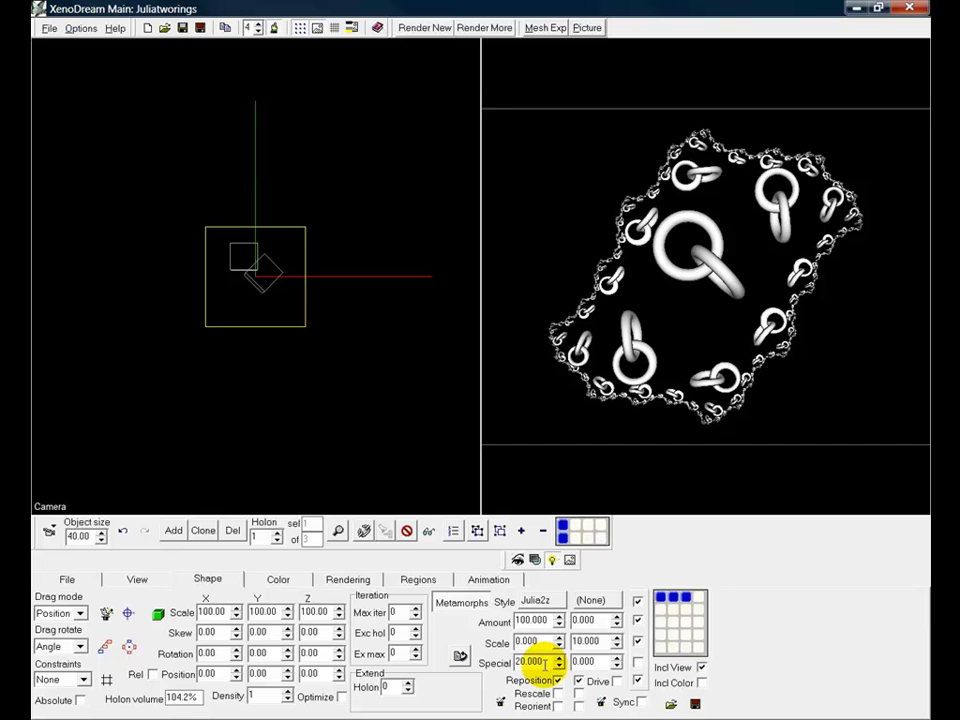
text(0)
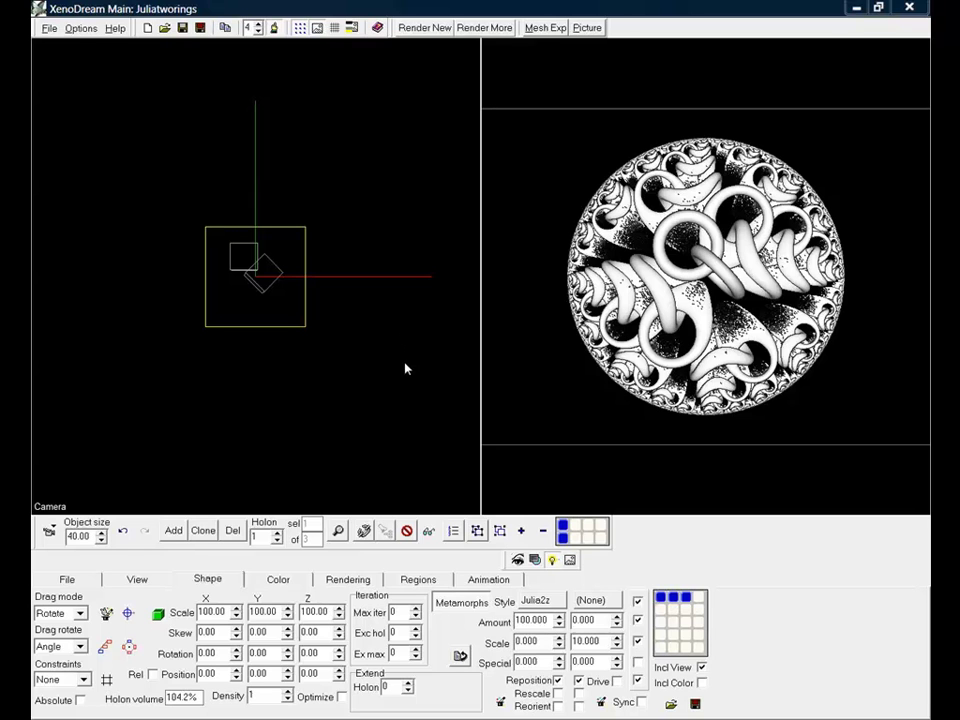
Apply the Oranges 80 gradient preset from the Busy category to the Juliatworings coloring
click(275, 582)
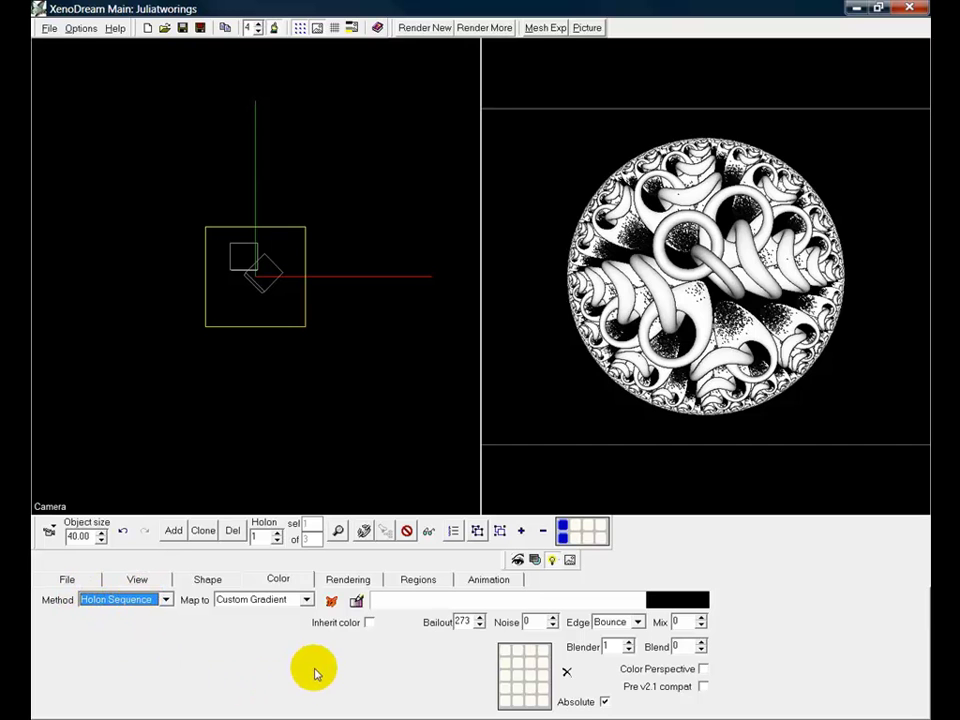
click(331, 600)
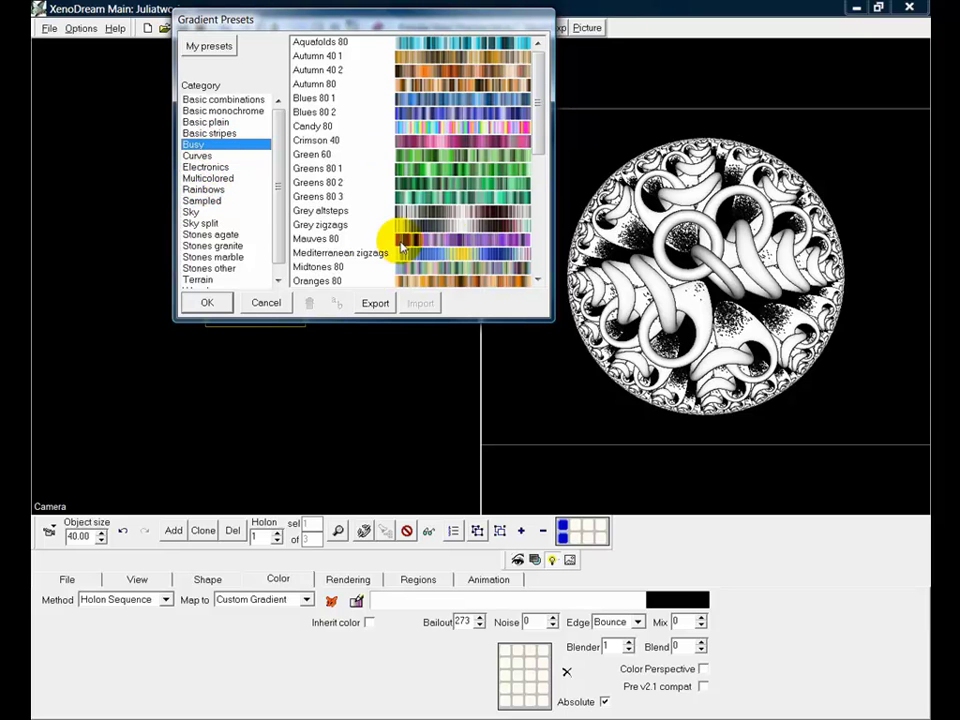
click(330, 284)
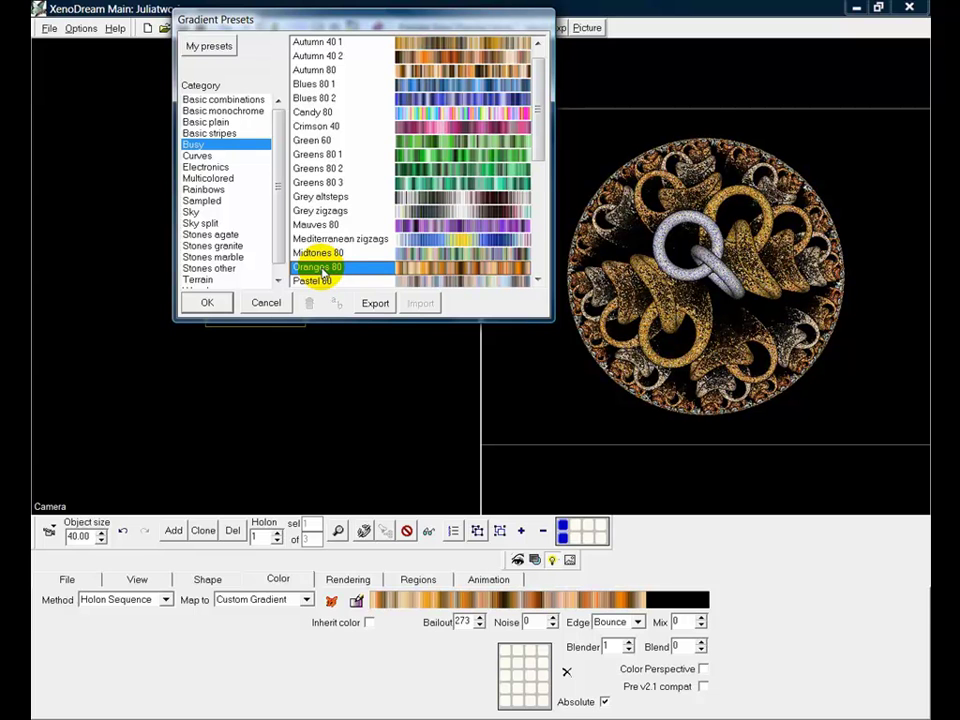
click(208, 303)
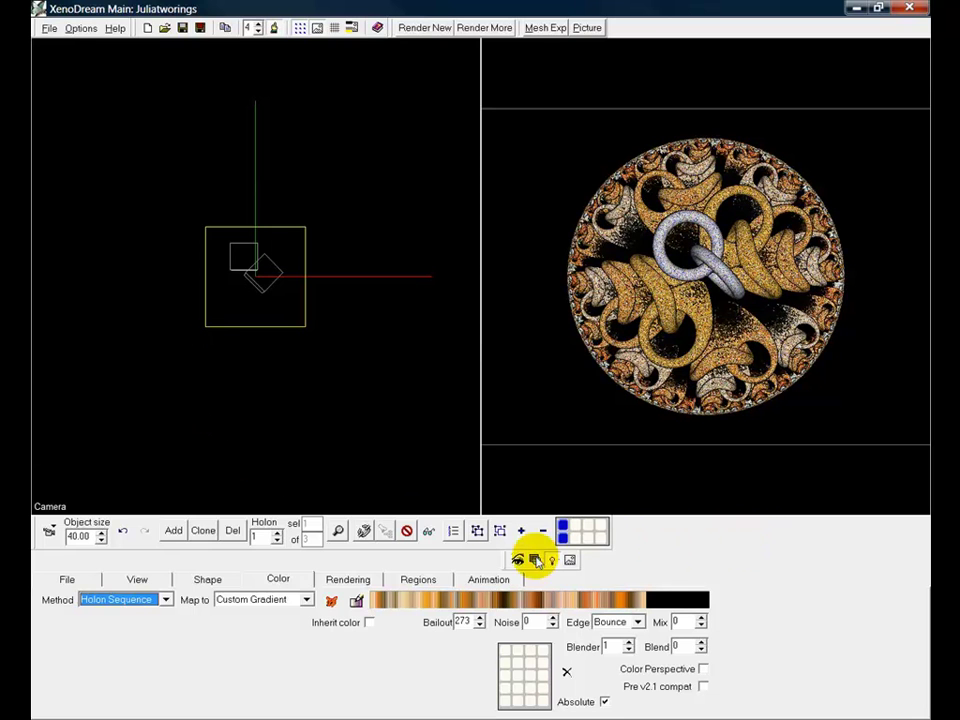
Rotate torus holon 3 freehand to about 108.6 on X and 23.2 on Y, and rotate torus holon 2 as well
click(208, 580)
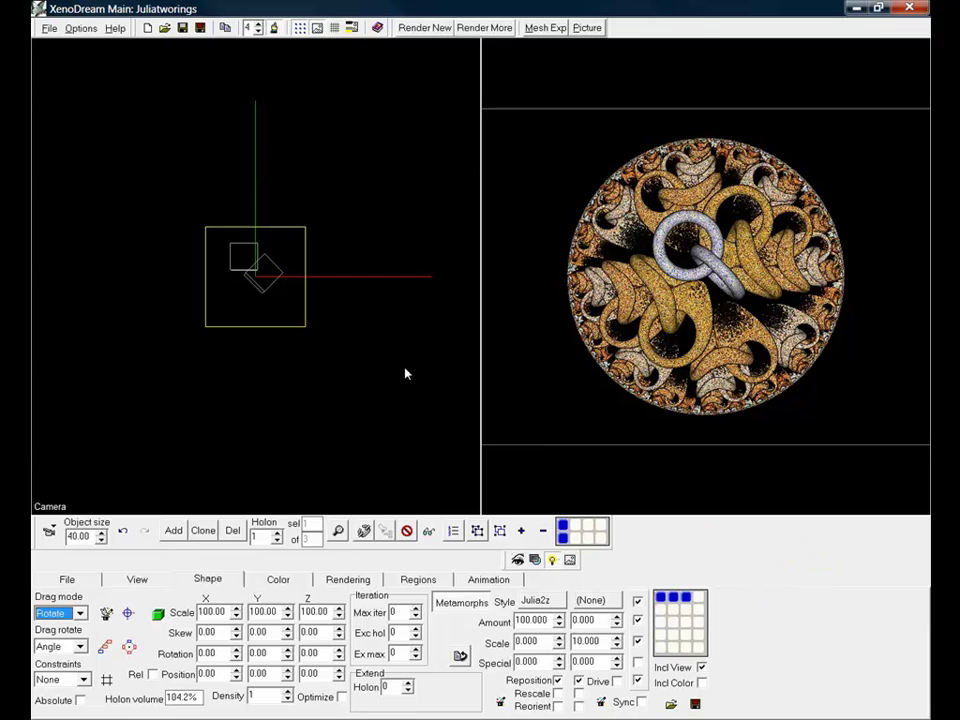
click(275, 292)
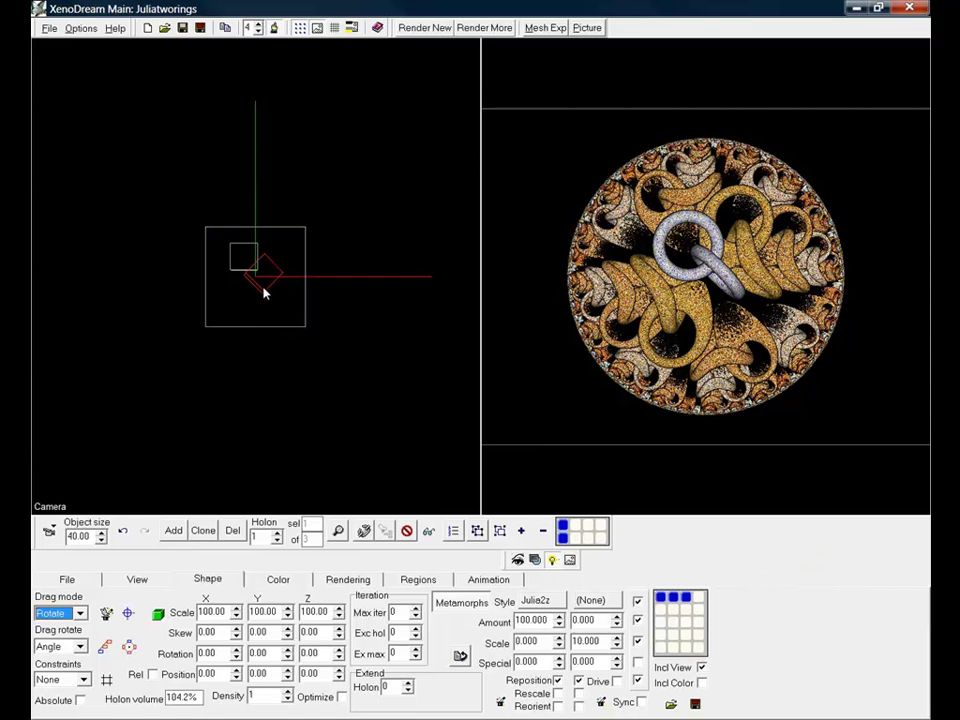
click(123, 530)
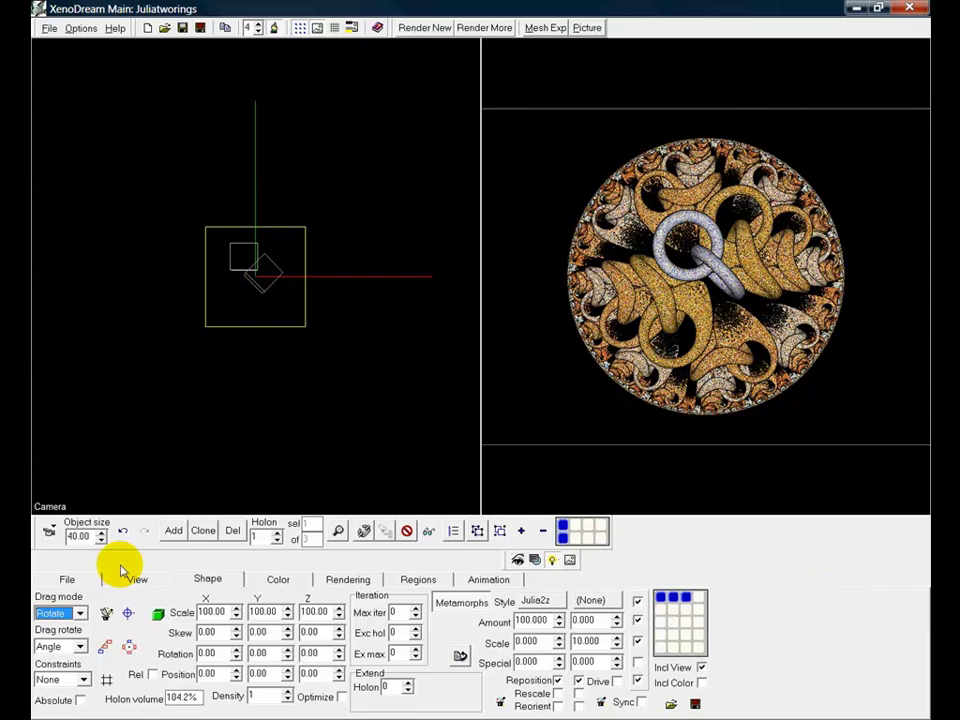
click(80, 613)
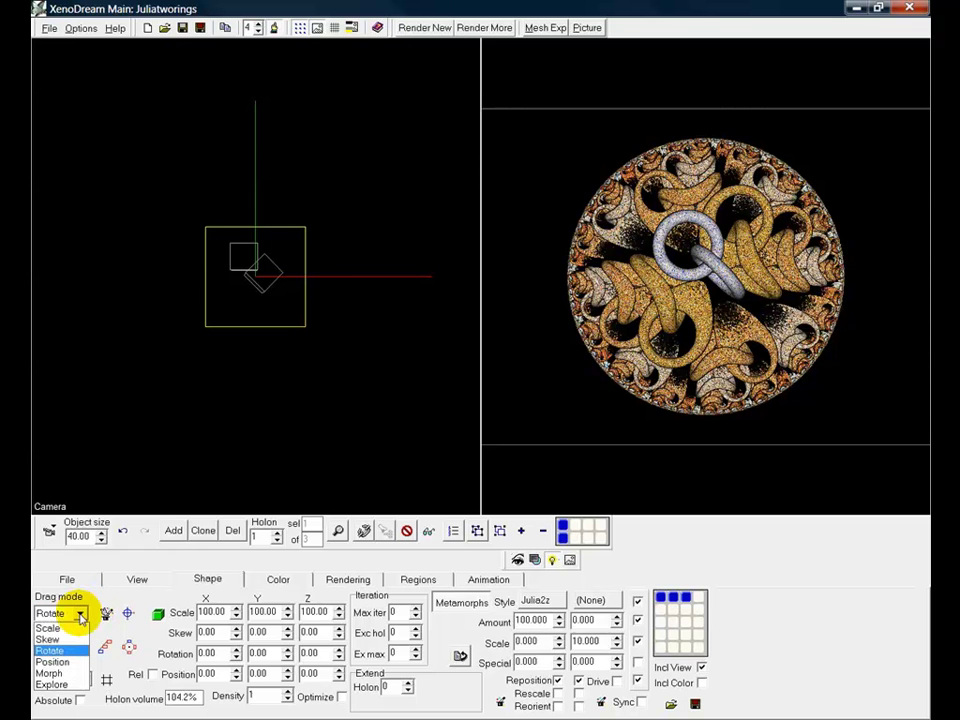
click(60, 646)
click(270, 290)
drag(266, 285, 282, 307)
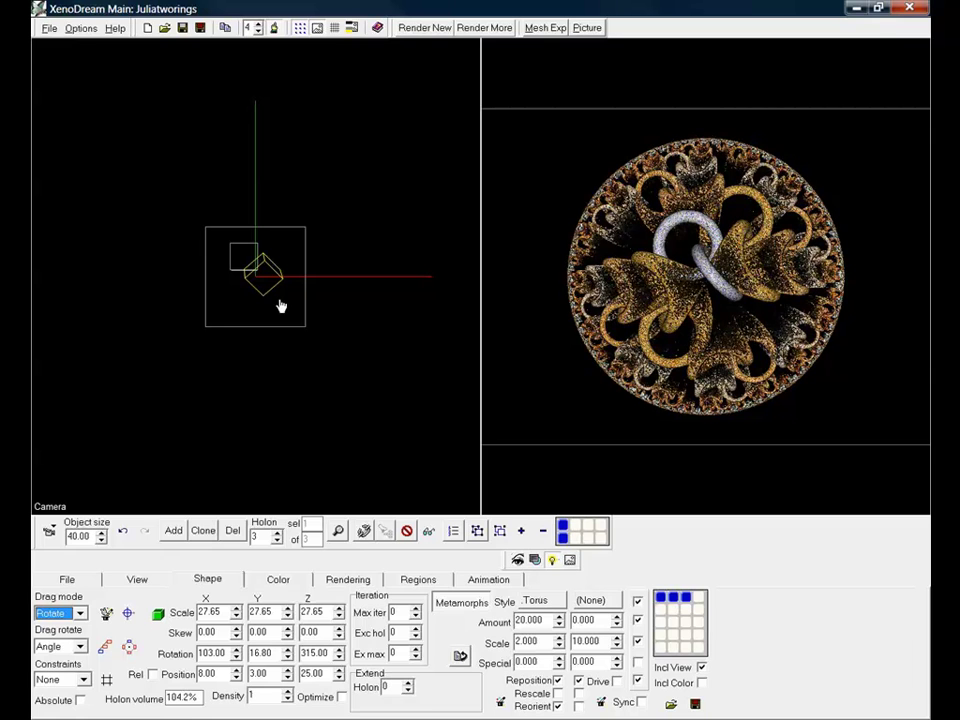
drag(282, 307, 286, 311)
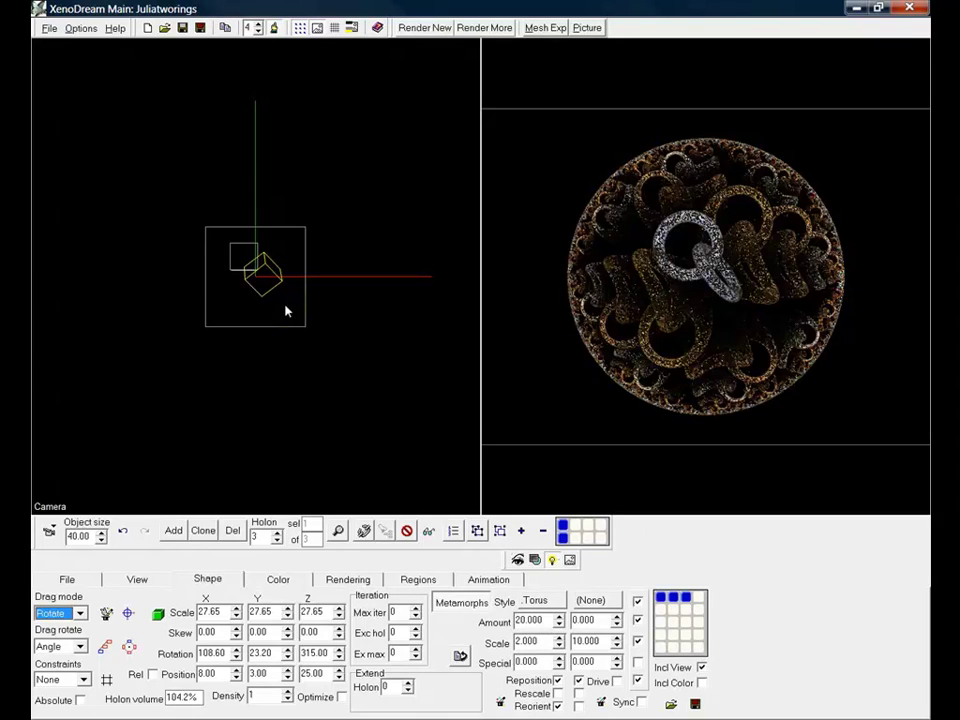
click(240, 256)
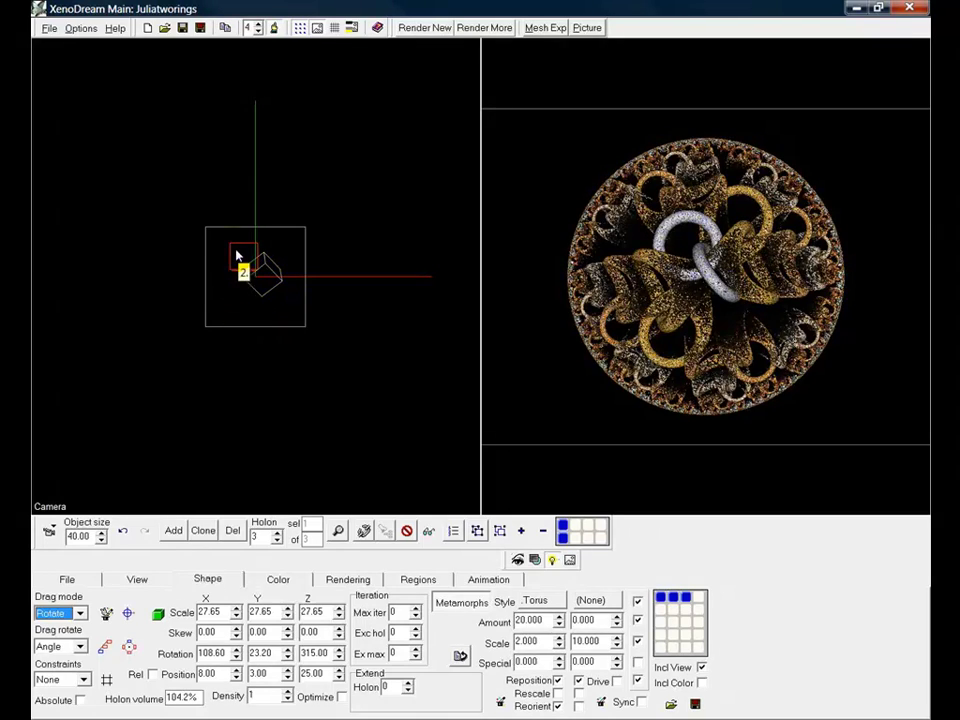
drag(237, 256, 224, 274)
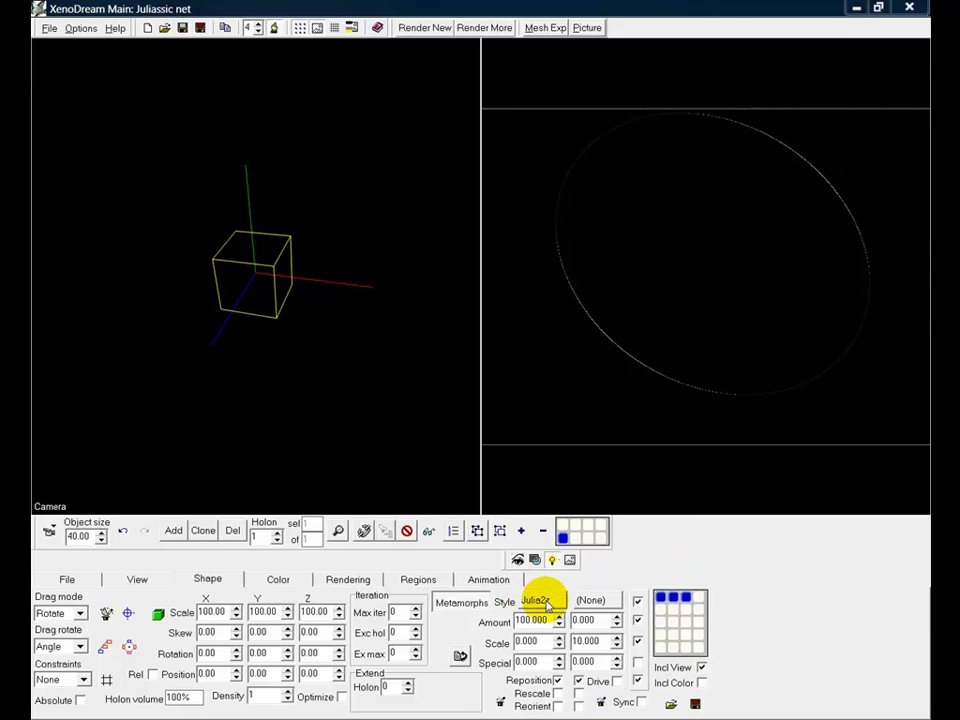
Try a Special value of about 2.3 for the Julia2z metamorph of the Juliassic net scene and reset it to 0
click(538, 661)
mouse_move(538, 661)
mouse_down()
mouse_move(590, 505)
mouse_move(529, 643)
mouse_move(538, 662)
mouse_up()
click(539, 663)
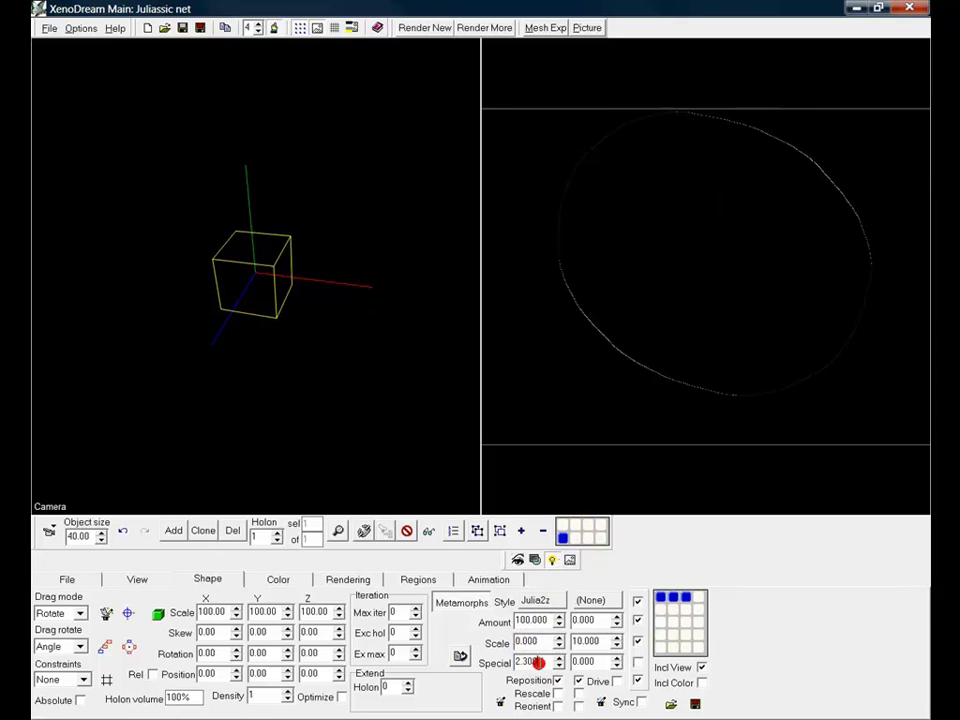
double_click(540, 663)
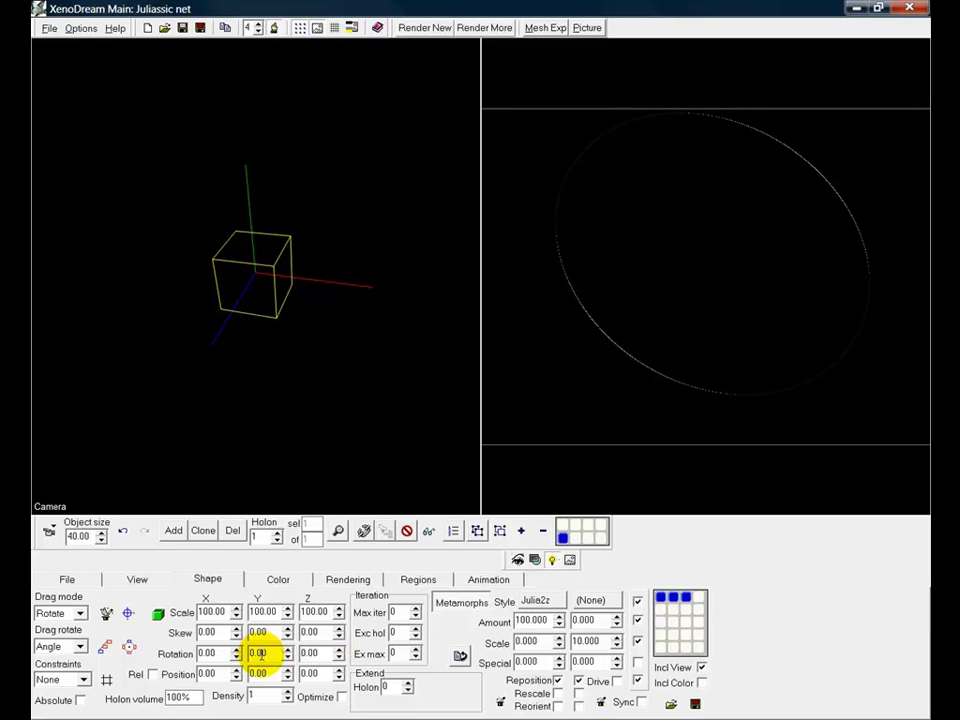
Set the Y rotation of the Juliassic net holon to 90
click(265, 653)
text(90)
key(Return)
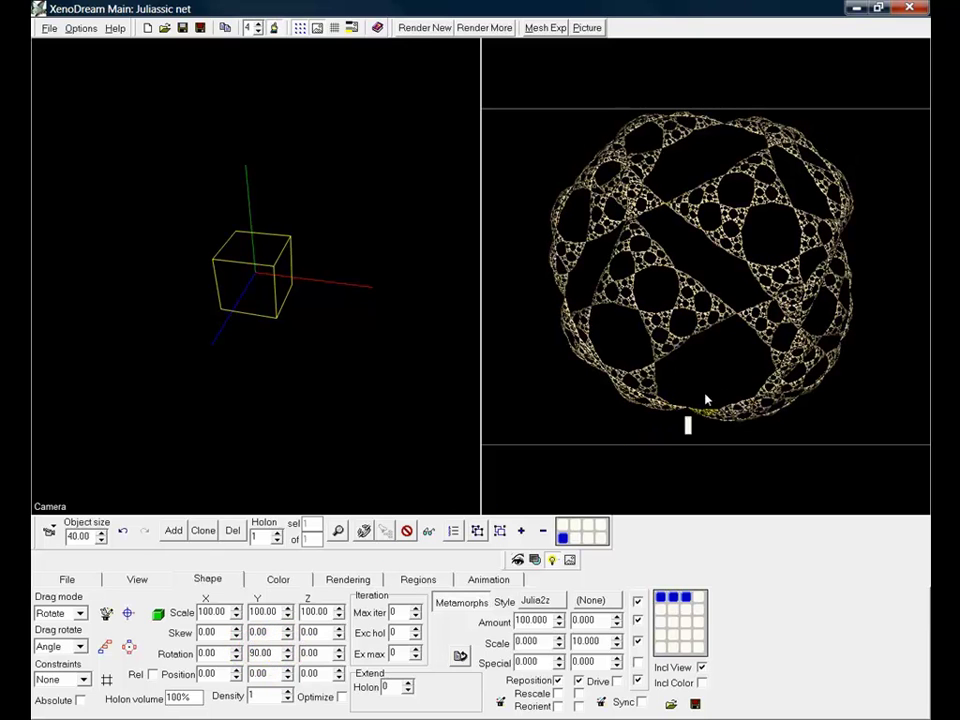
Raise the first metamorph's Scale of the Juliassic net holon to about 42
click(586, 643)
click(540, 642)
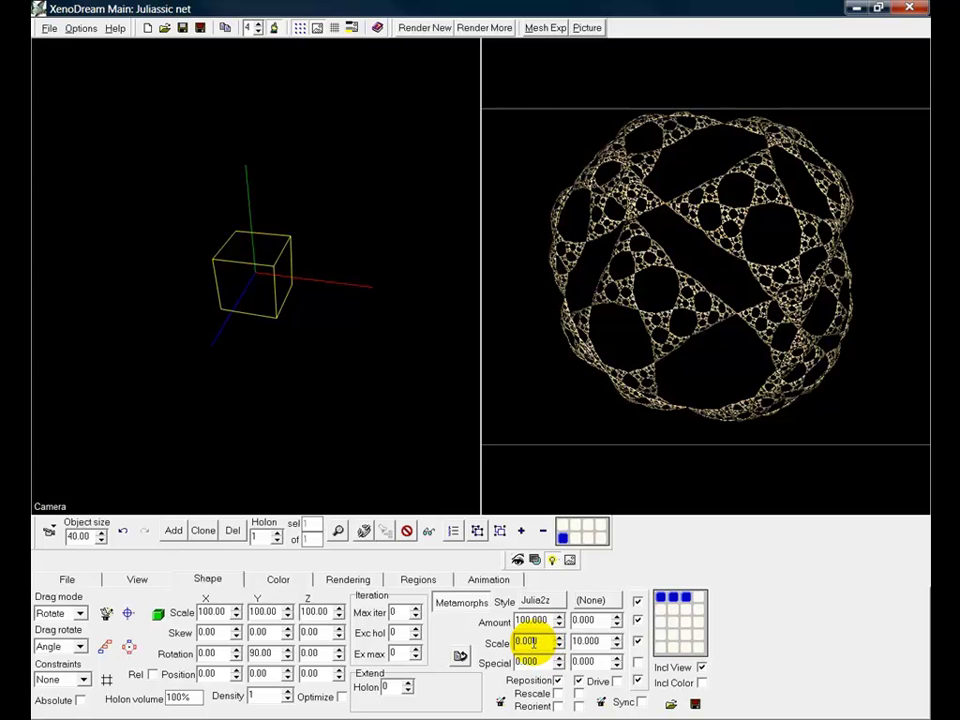
drag(525, 641, 712, 505)
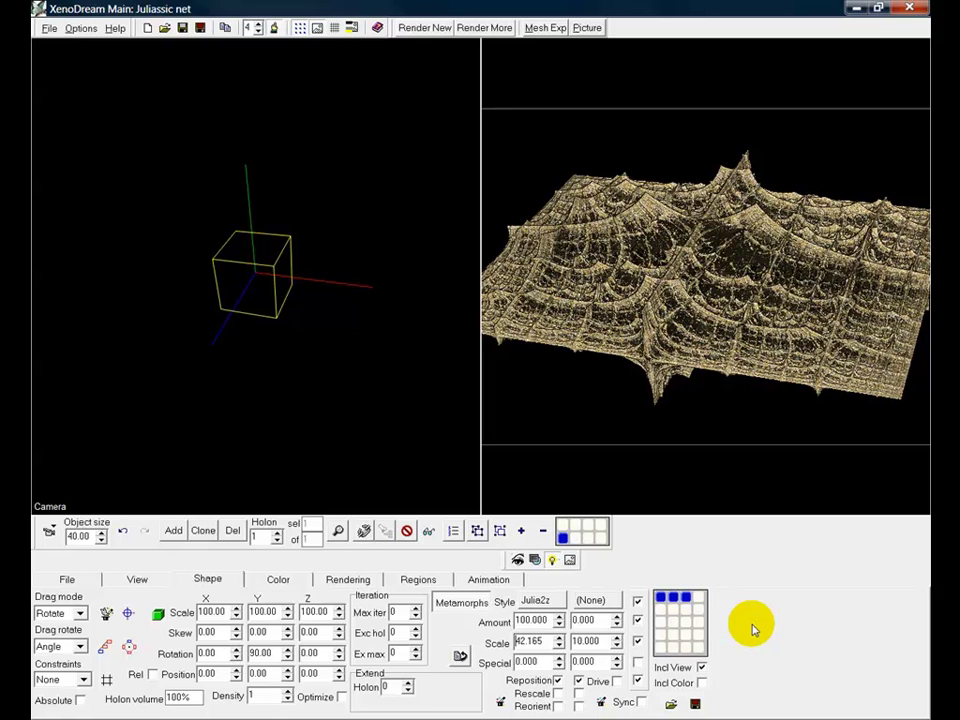
Recall the second and first stored variations of Juliassic net, and select holon 2 of the two-holon variation
click(674, 597)
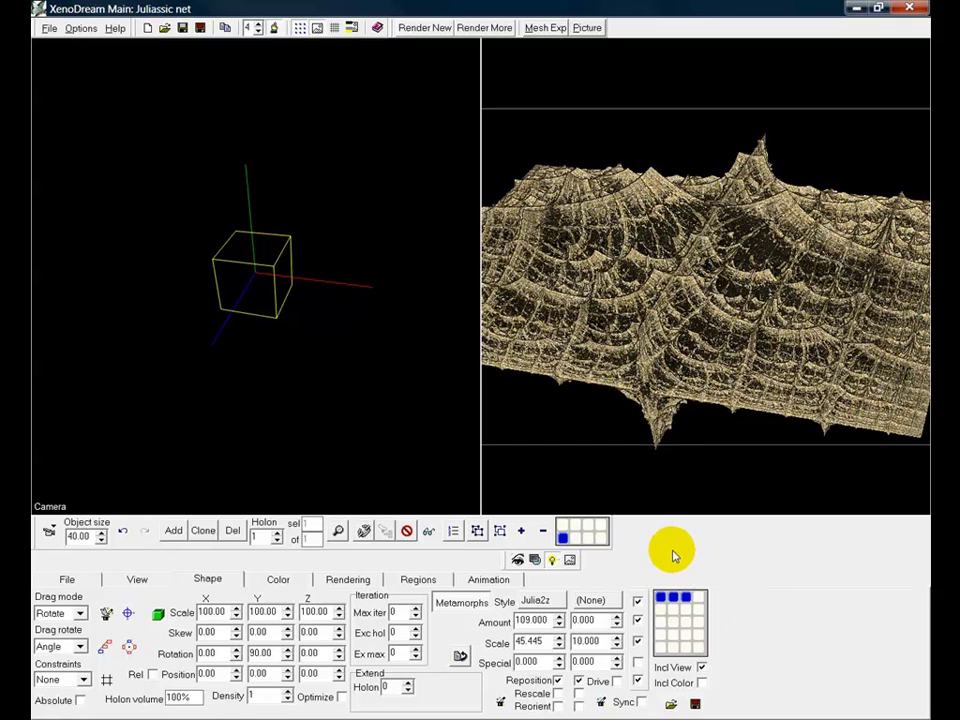
click(661, 597)
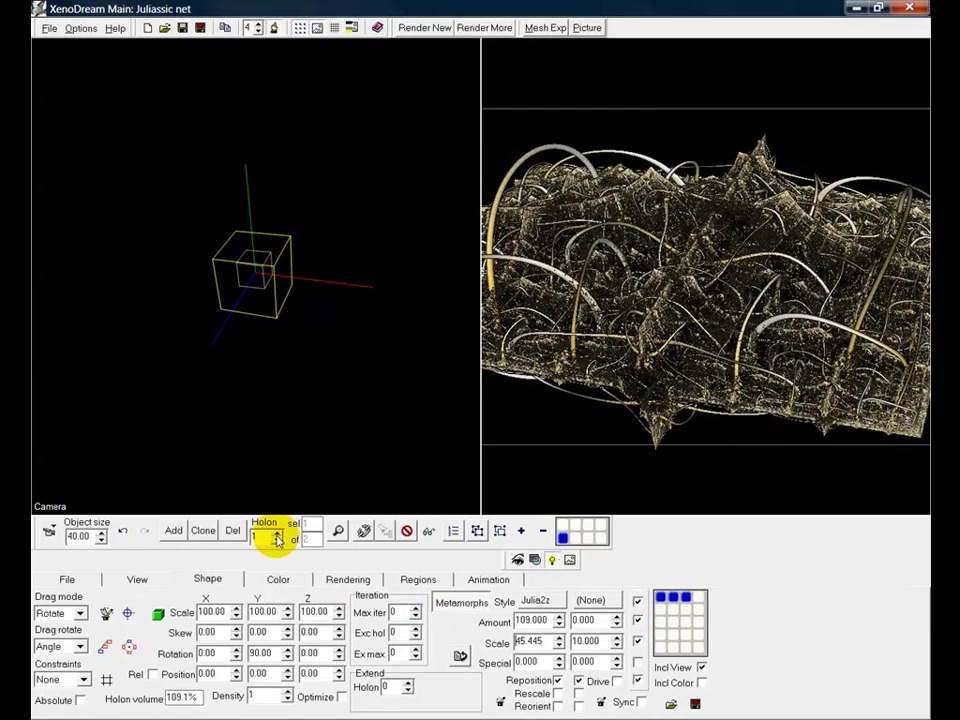
click(276, 535)
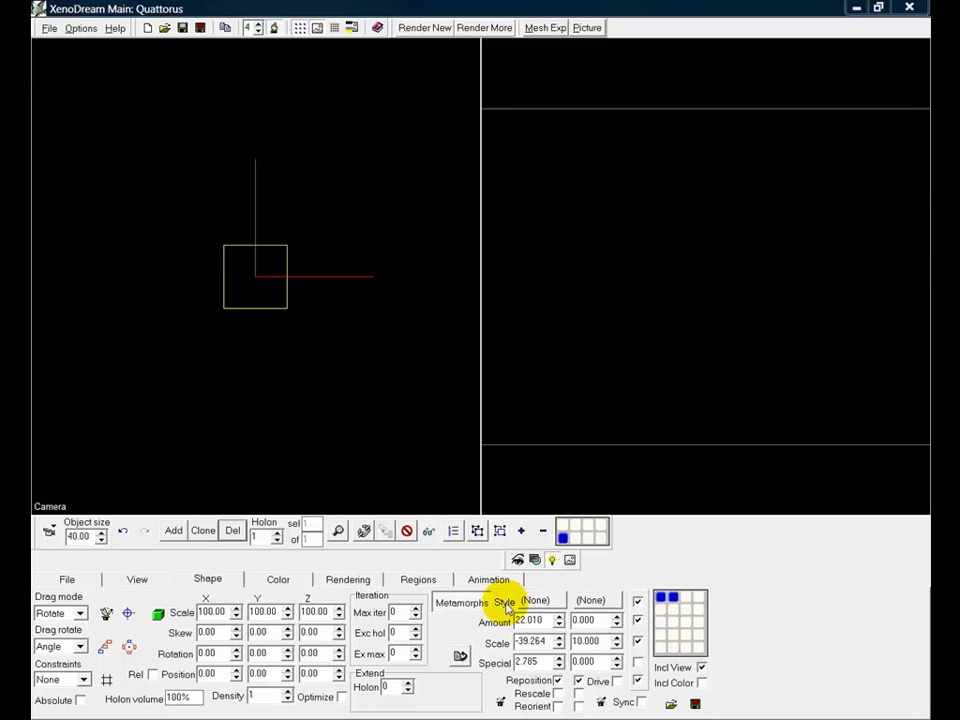
Assign the Quat2 style from the Fractal category to the first metamorph of the Quattorus holon
click(536, 601)
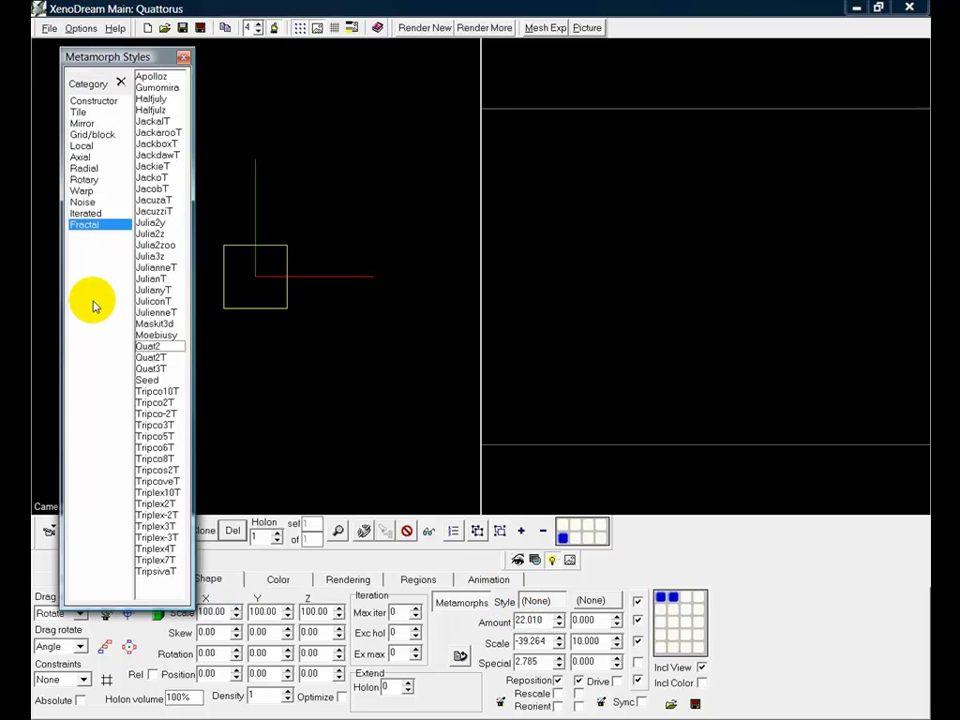
click(147, 346)
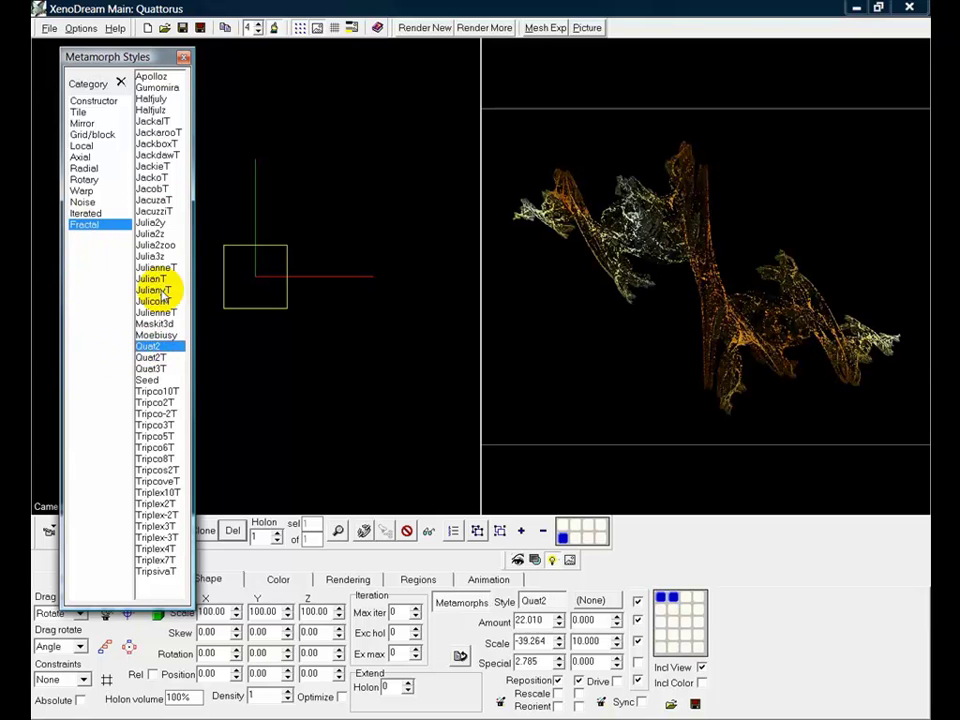
click(183, 57)
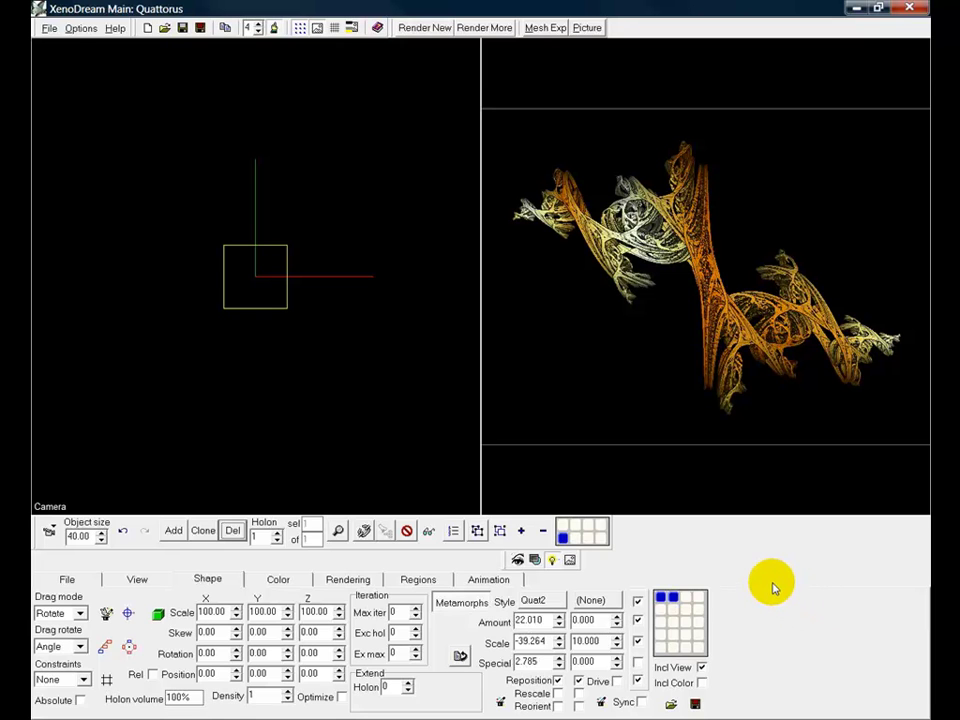
Recall the second stored Quattorus variation, and load the first stored one, which contains the additional torus holon
click(672, 598)
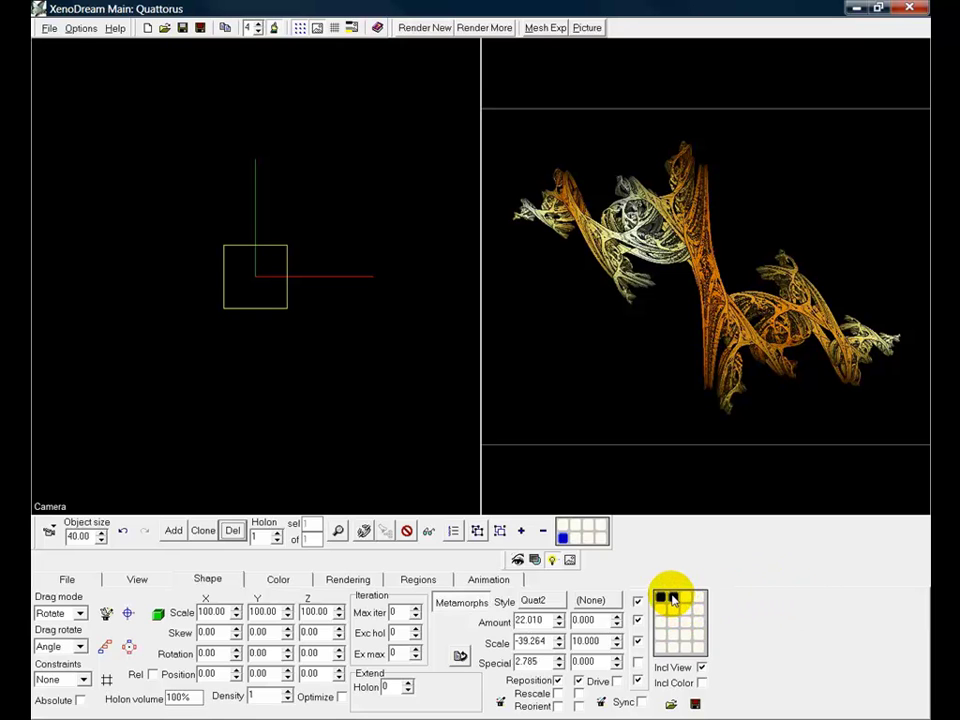
click(672, 598)
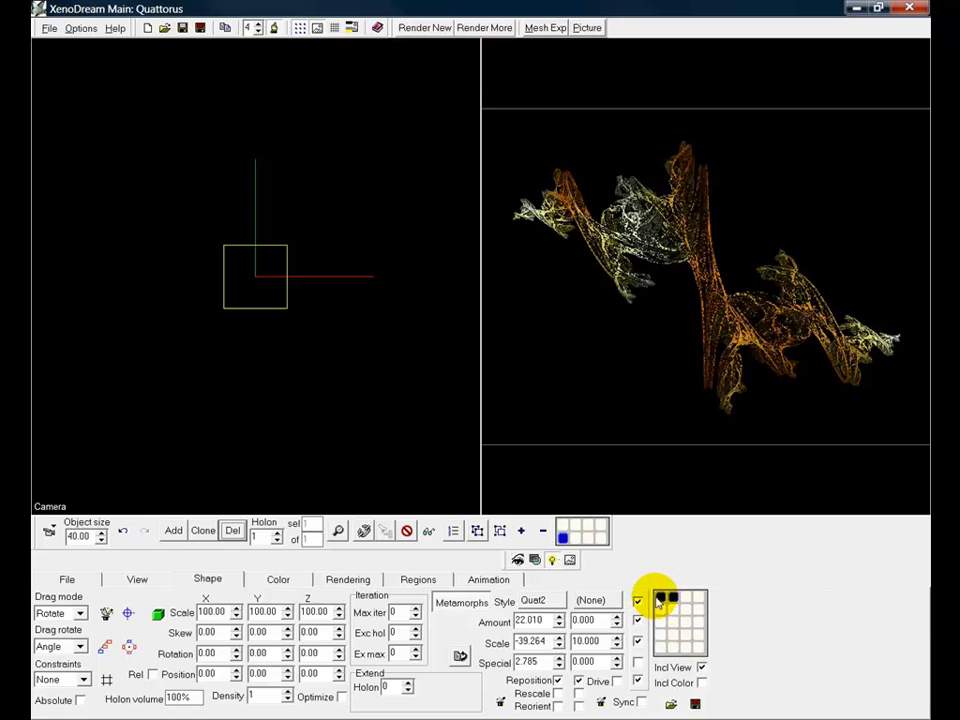
click(663, 600)
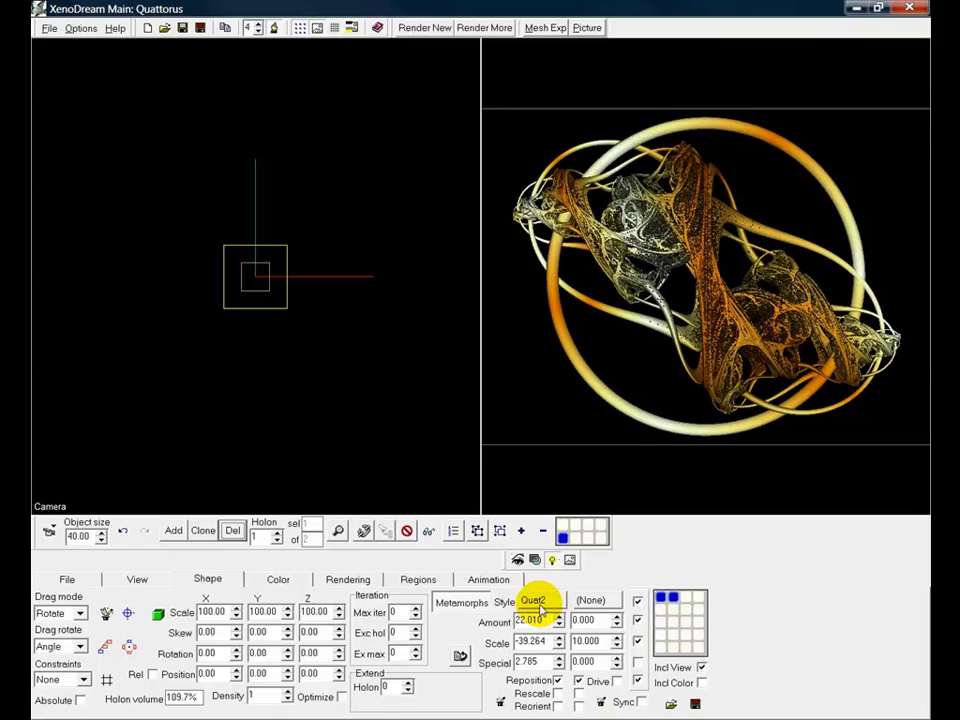
Assign the Julia2z style from the Fractal category to the second metamorph of the Triplex10T holon
click(277, 533)
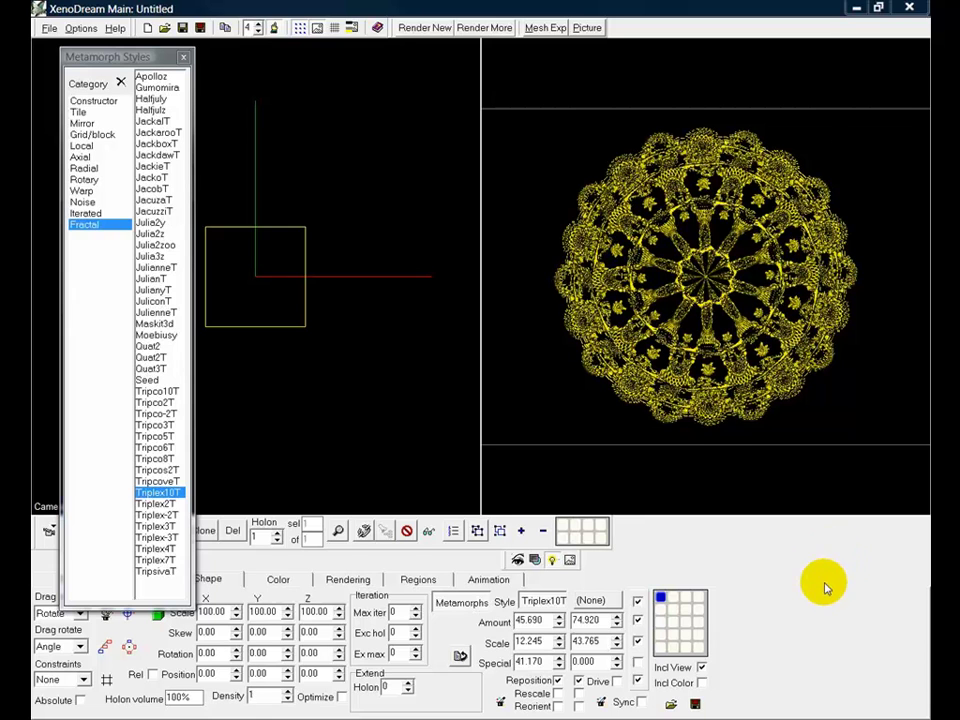
click(591, 601)
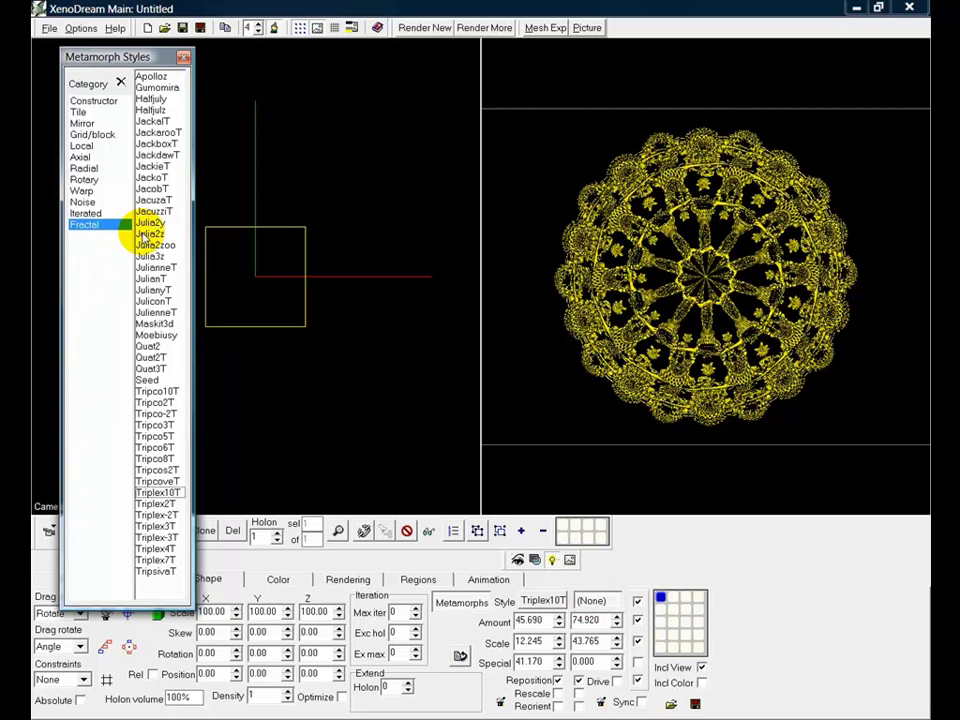
click(148, 234)
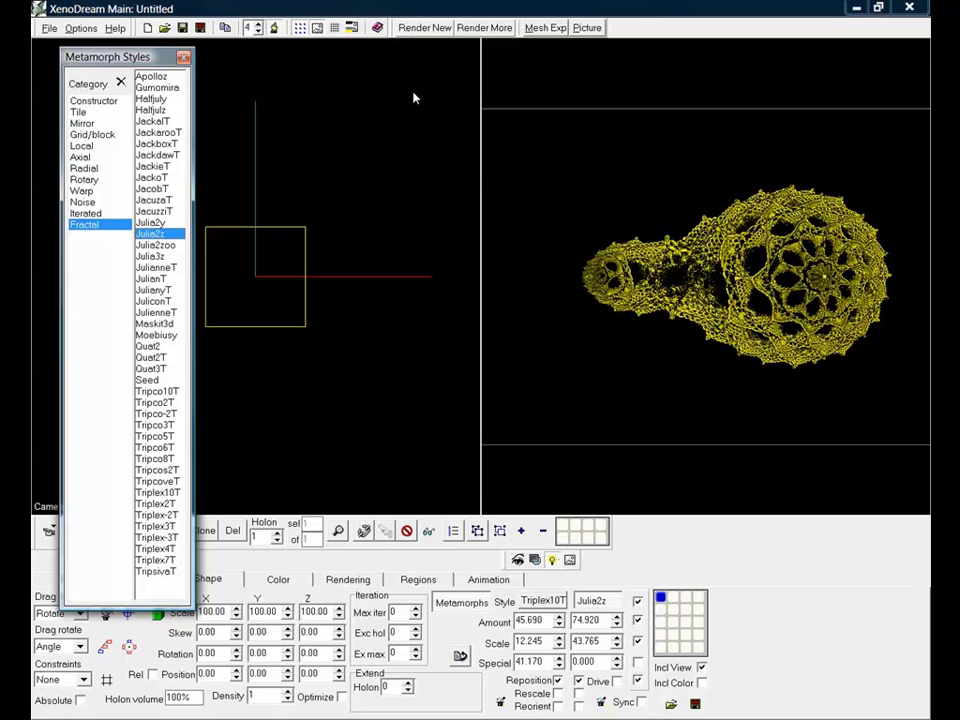
Render a new picture of the Triplex10T and Julia2z shape, and apply the Pewterful lighting preset from the 1.6 Metal category
click(424, 27)
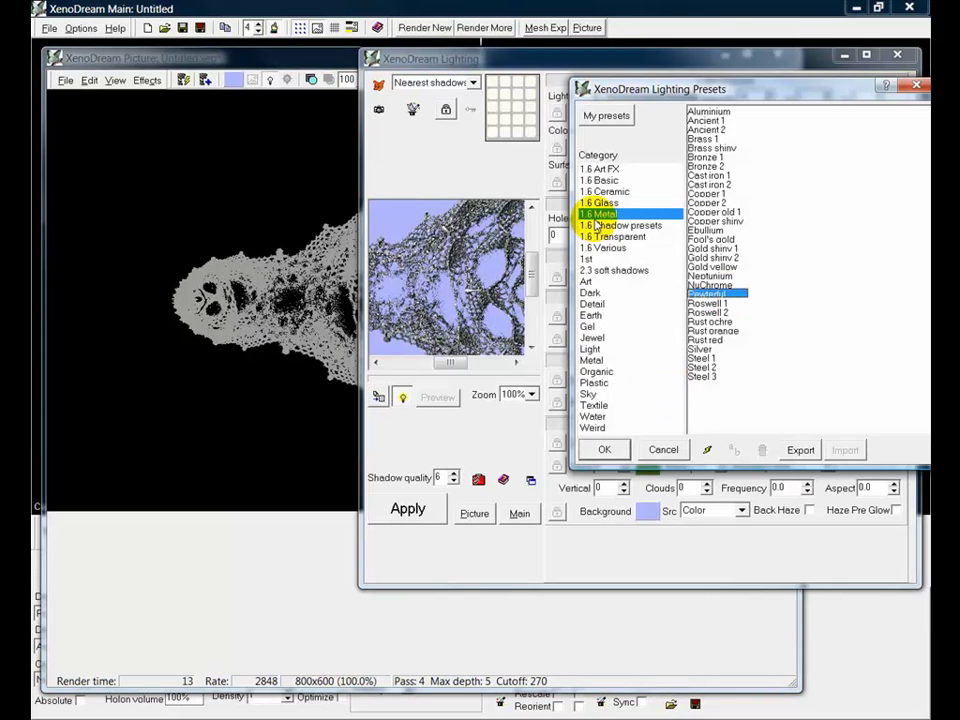
click(608, 449)
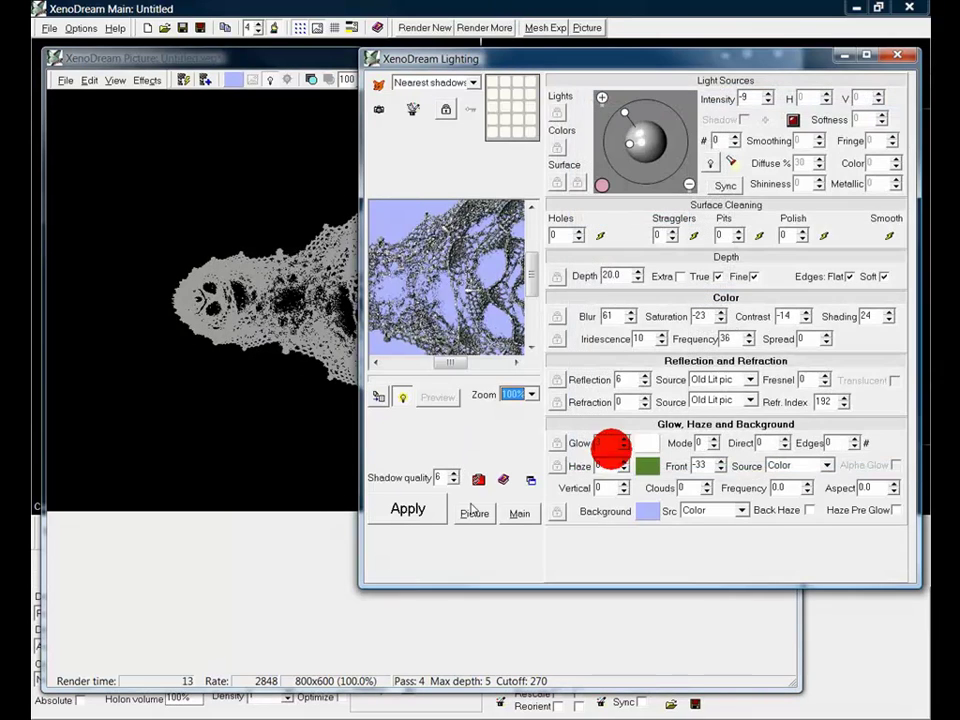
click(412, 510)
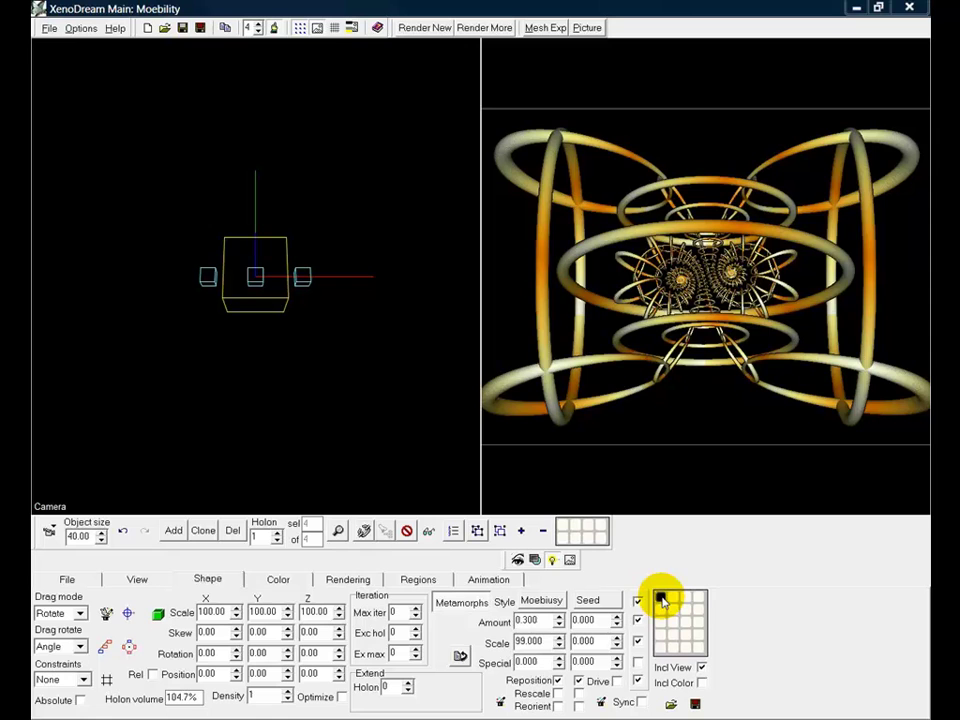
Reopen the Moebility parameter file from the Fractal folder without saving existing data, and recall its first stored shape
click(661, 598)
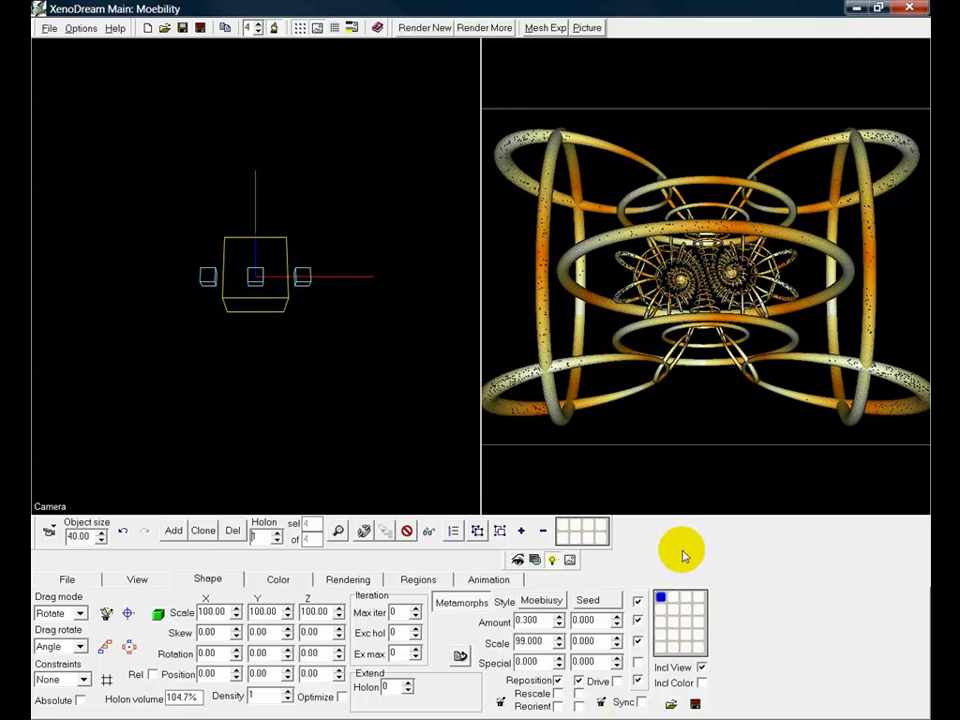
click(49, 28)
click(104, 80)
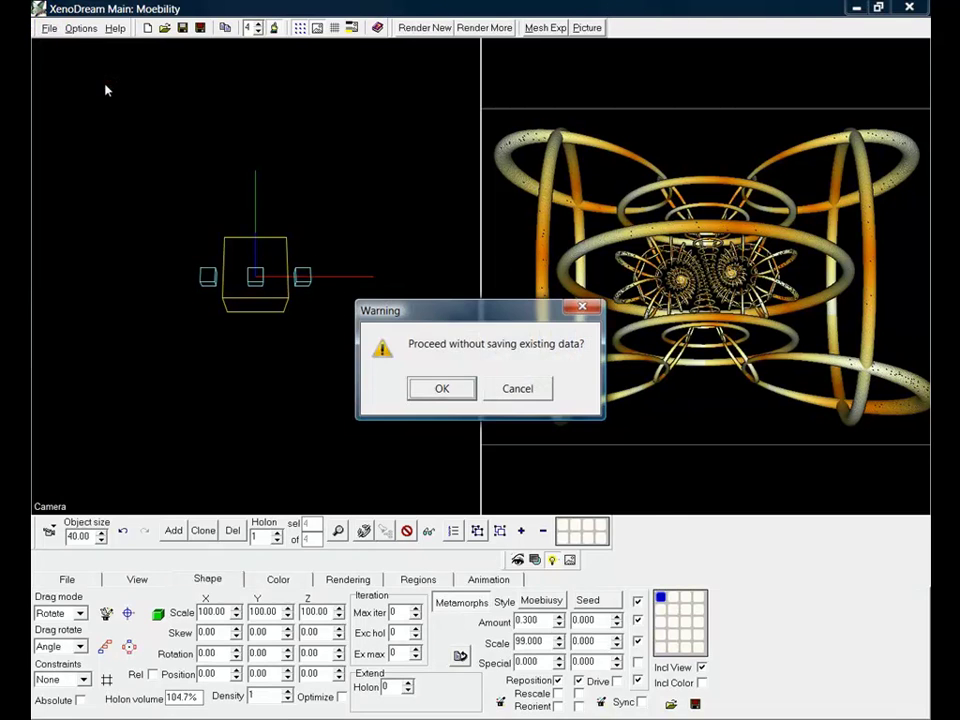
click(430, 389)
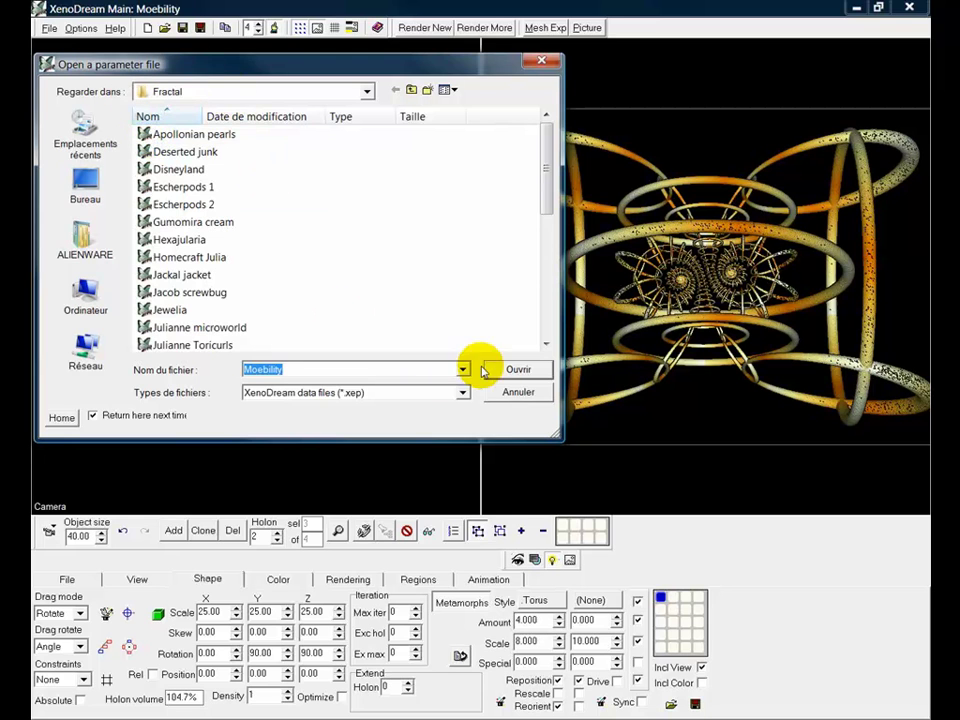
click(528, 374)
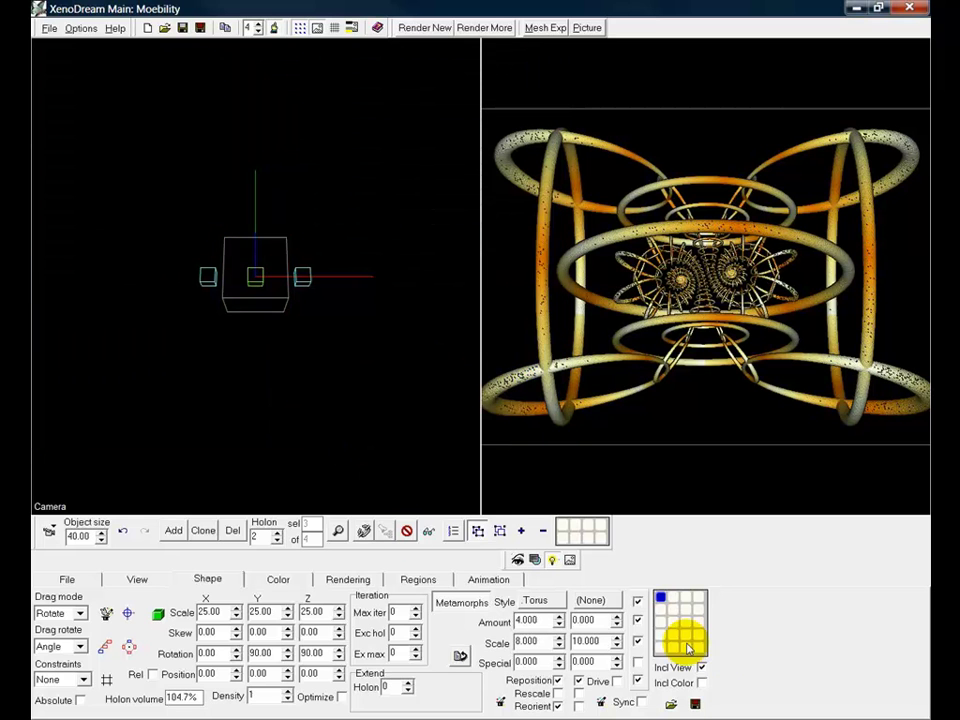
click(662, 600)
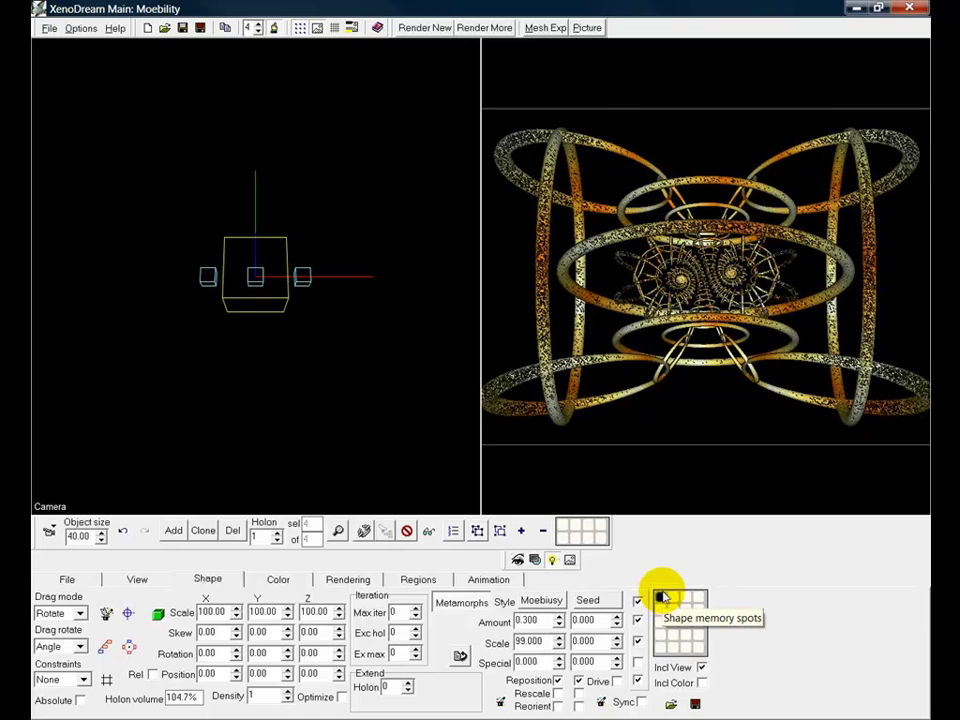
Delete only holon 2, the central torus of Moebility, and store the result in the second shape memory spot
click(543, 533)
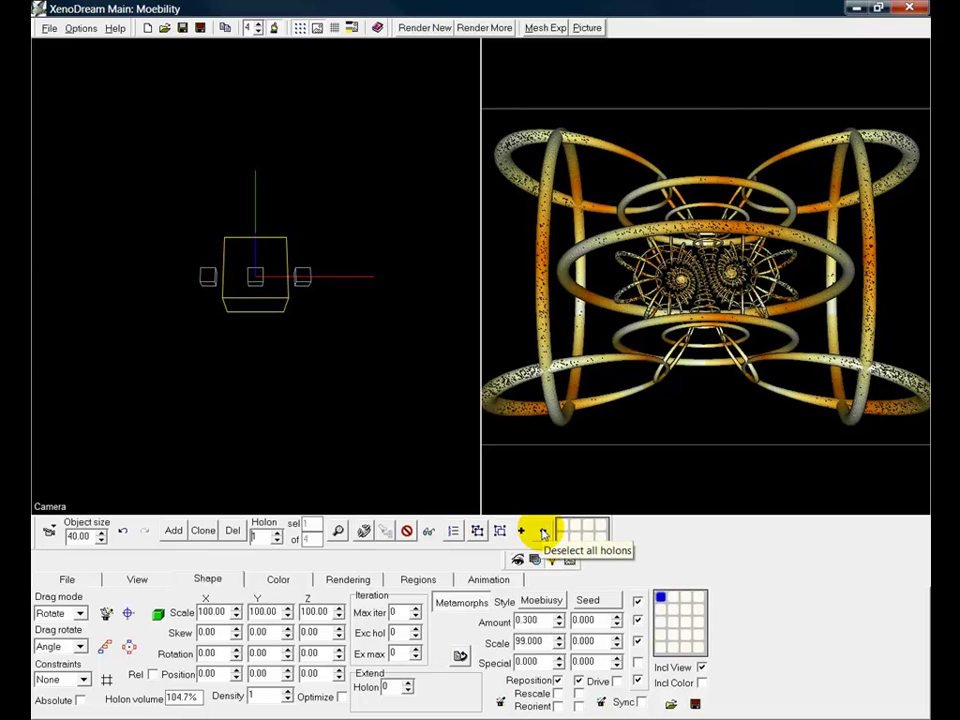
click(278, 534)
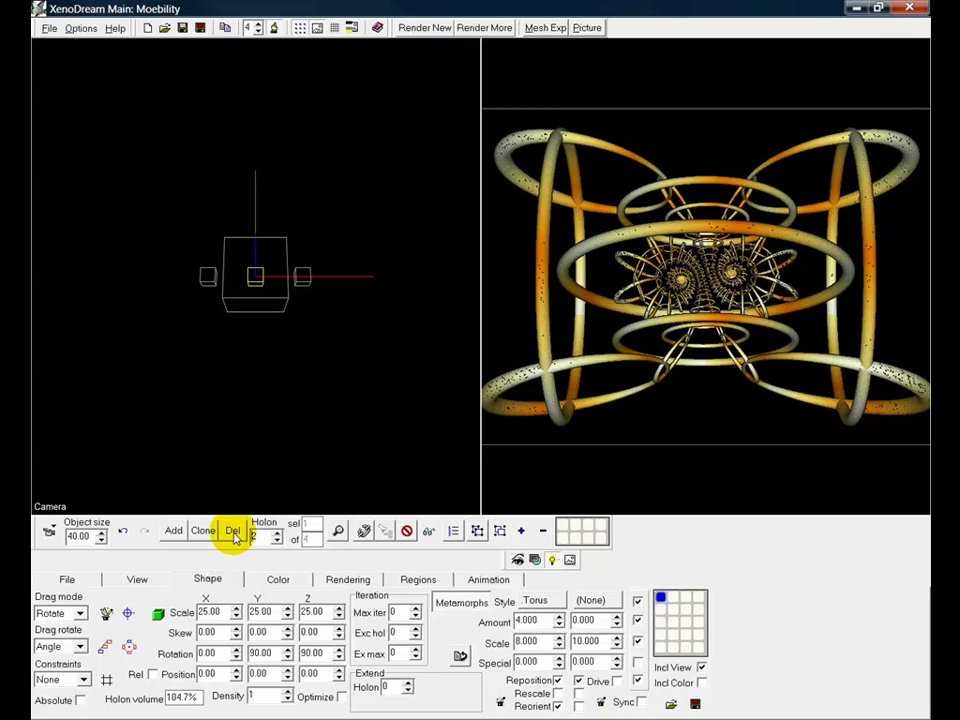
click(233, 531)
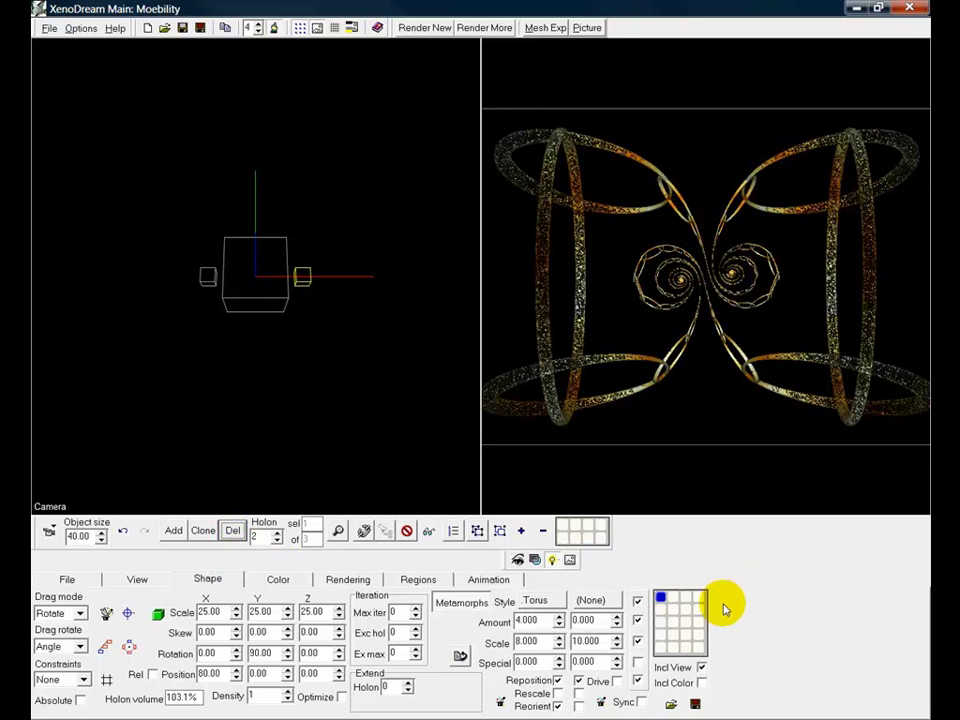
click(673, 599)
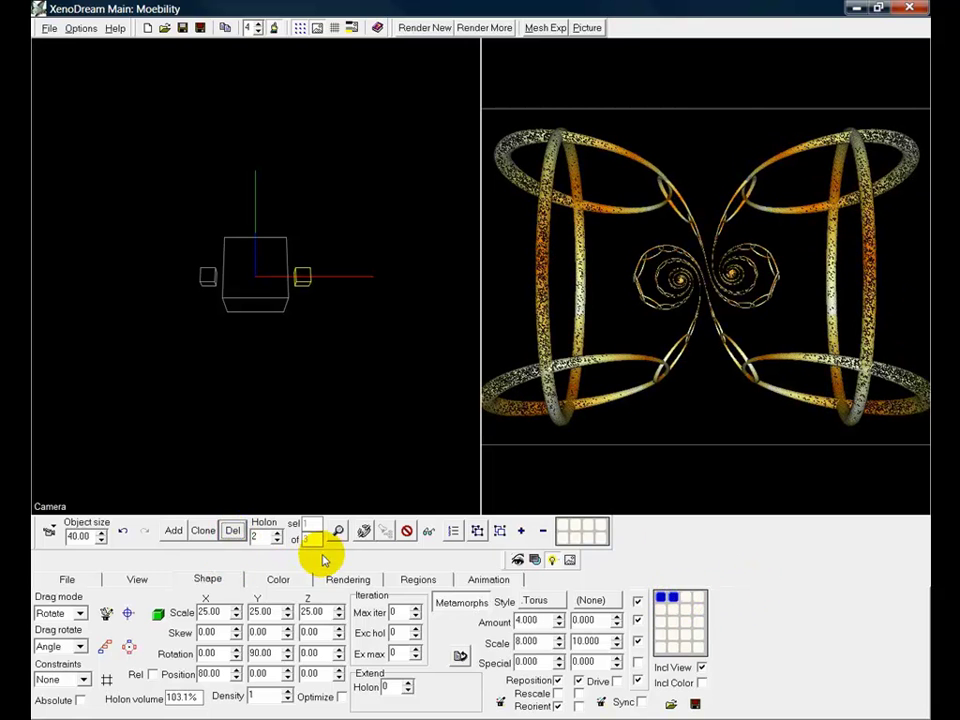
Delete holon 3, the torus at X position -80, and store the result in the third shape memory spot
click(278, 533)
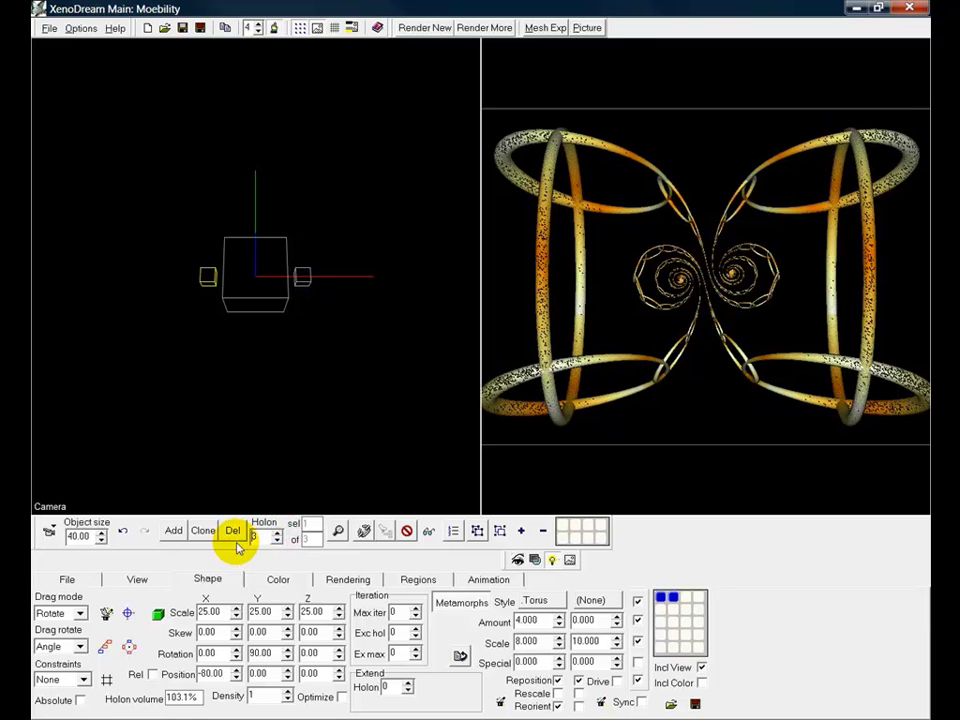
click(231, 531)
click(685, 598)
Delete the last torus holon, store the remaining Moebiusy holon in the fourth shape memory spot, and recall that spot
click(278, 539)
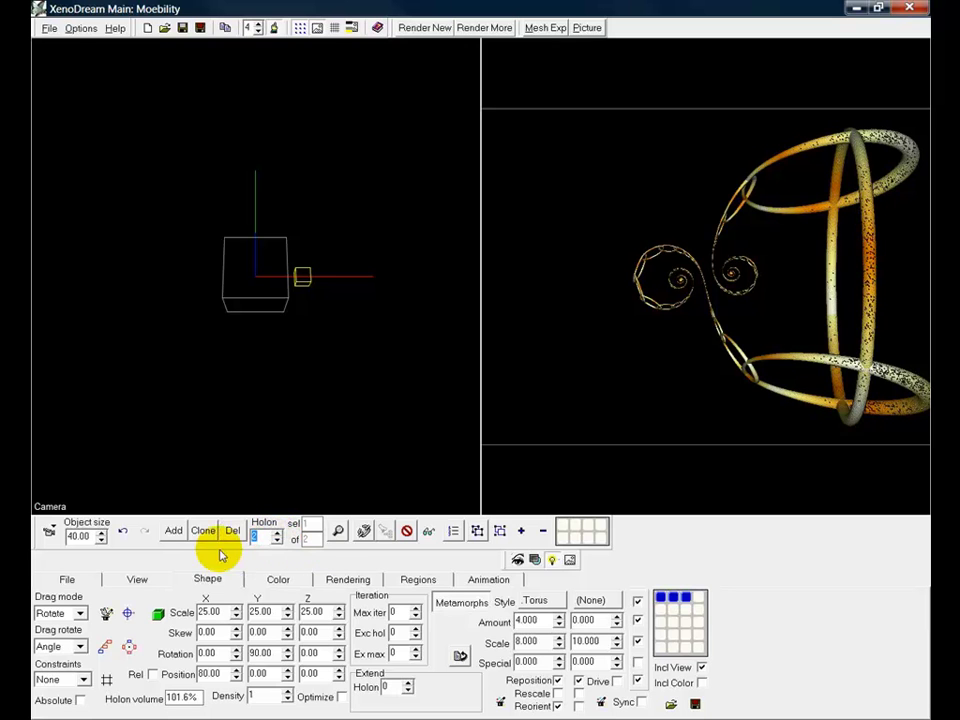
click(231, 530)
click(697, 598)
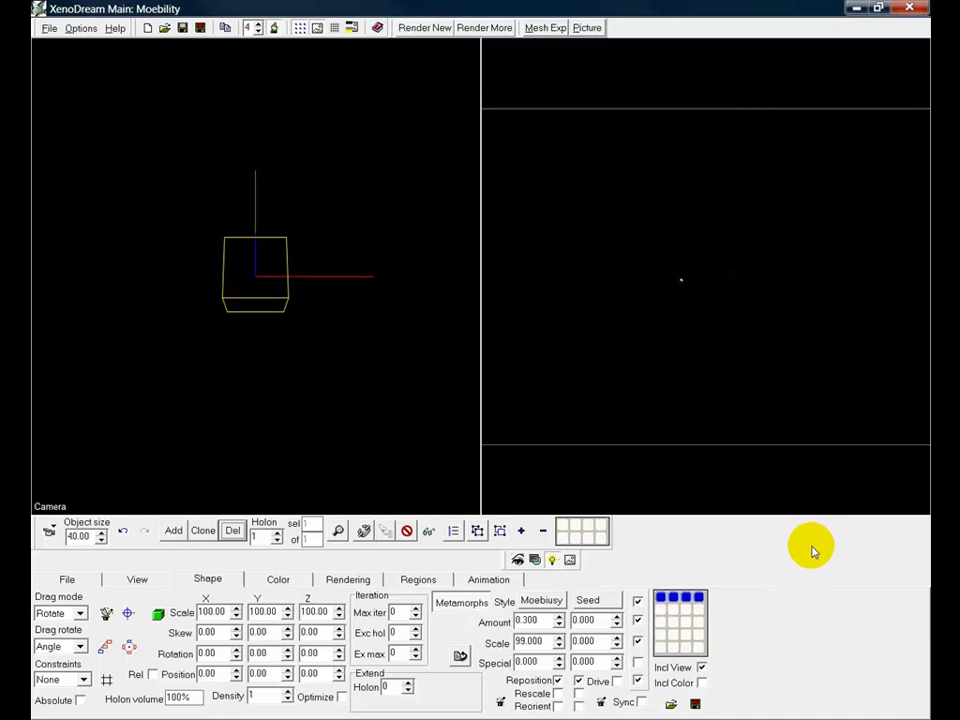
click(698, 598)
click(698, 598)
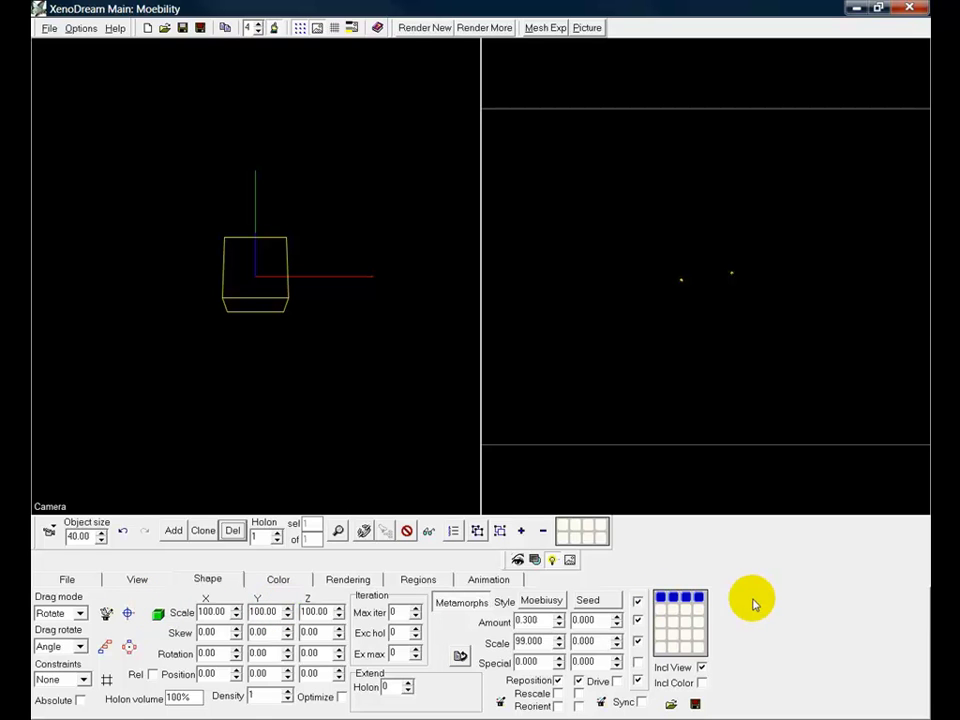
Recall the third and second stored Moebility variations, and examine the rotation, position and metamorph scale values of holon 2
click(687, 598)
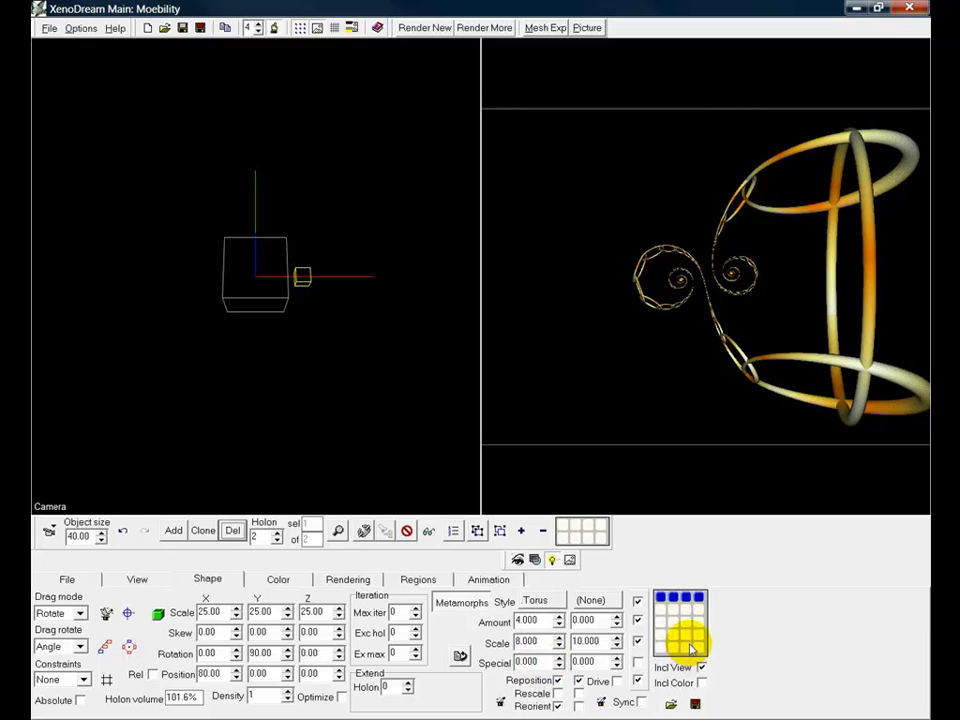
click(674, 598)
click(674, 598)
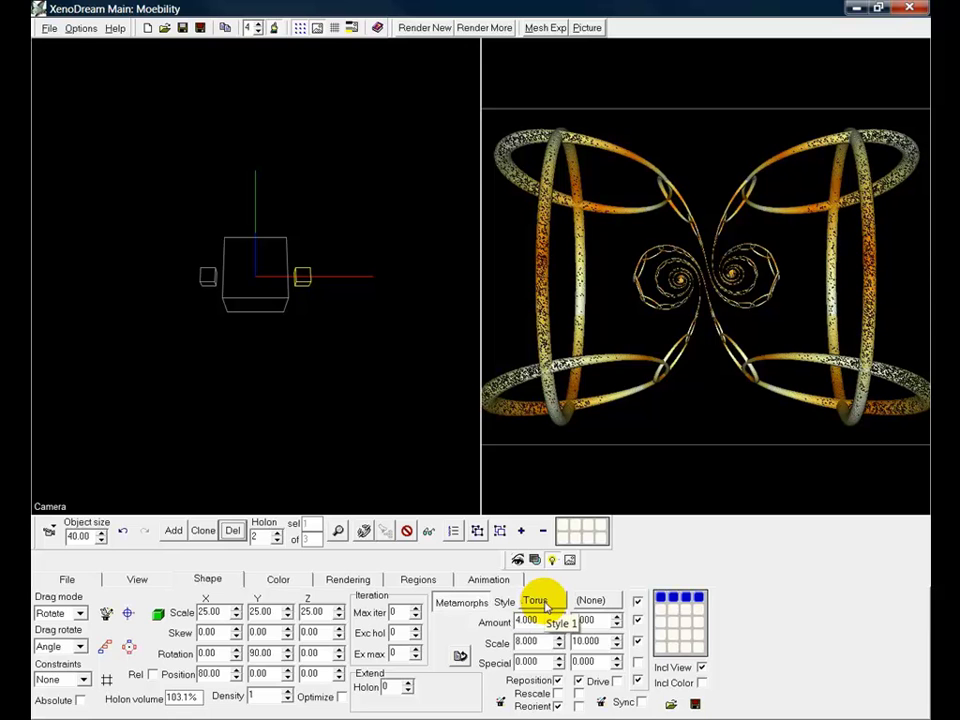
double_click(274, 652)
double_click(222, 673)
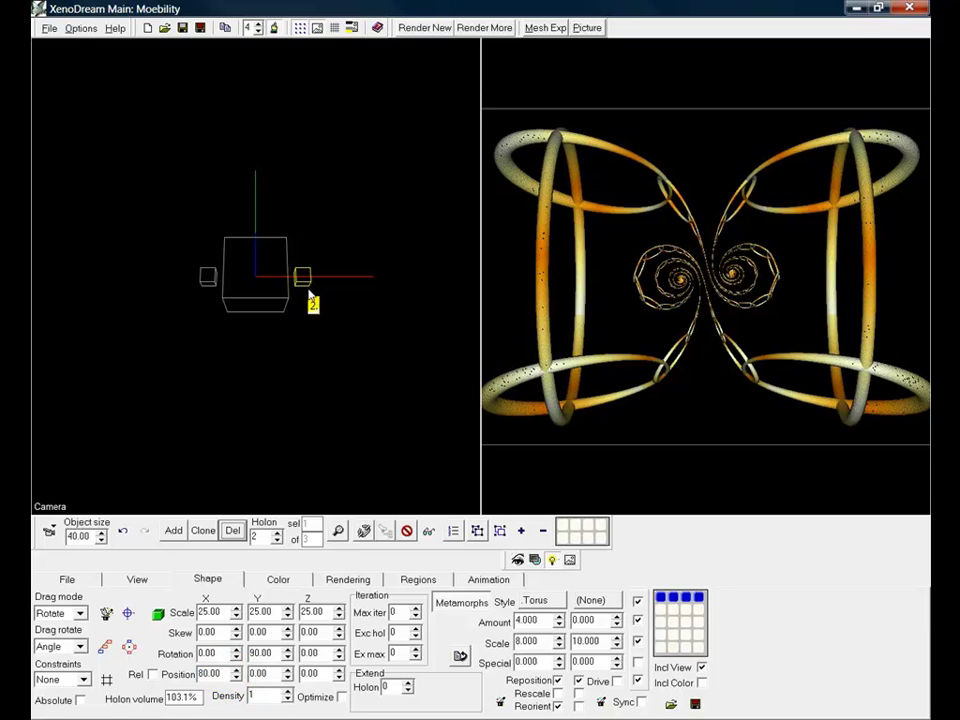
double_click(588, 641)
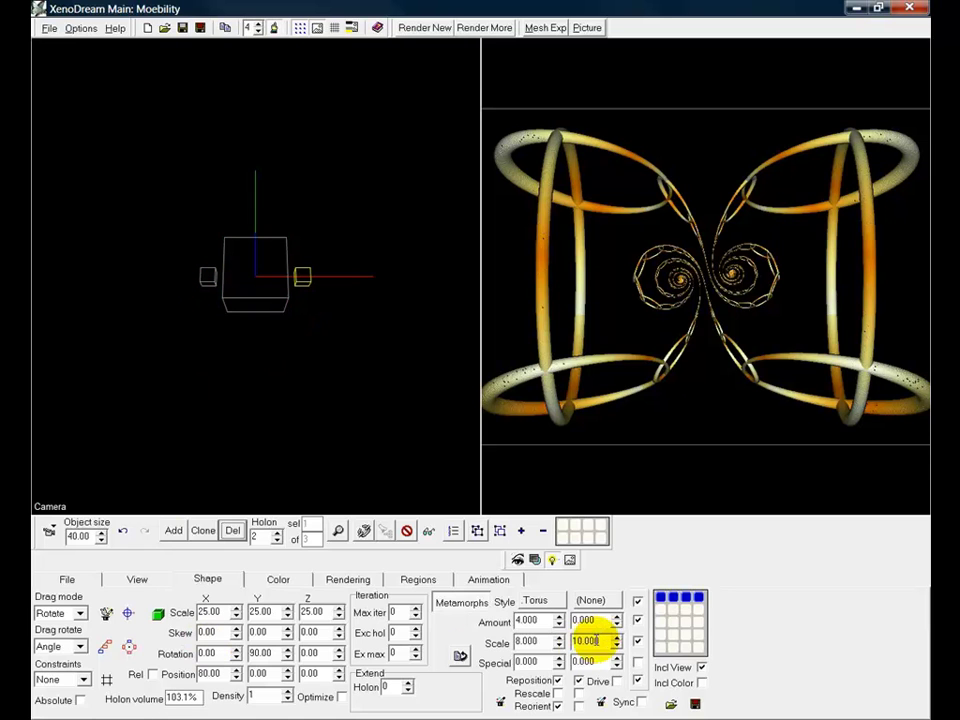
Recall the first stored Moebility variation, which contains all three torus holons
click(663, 600)
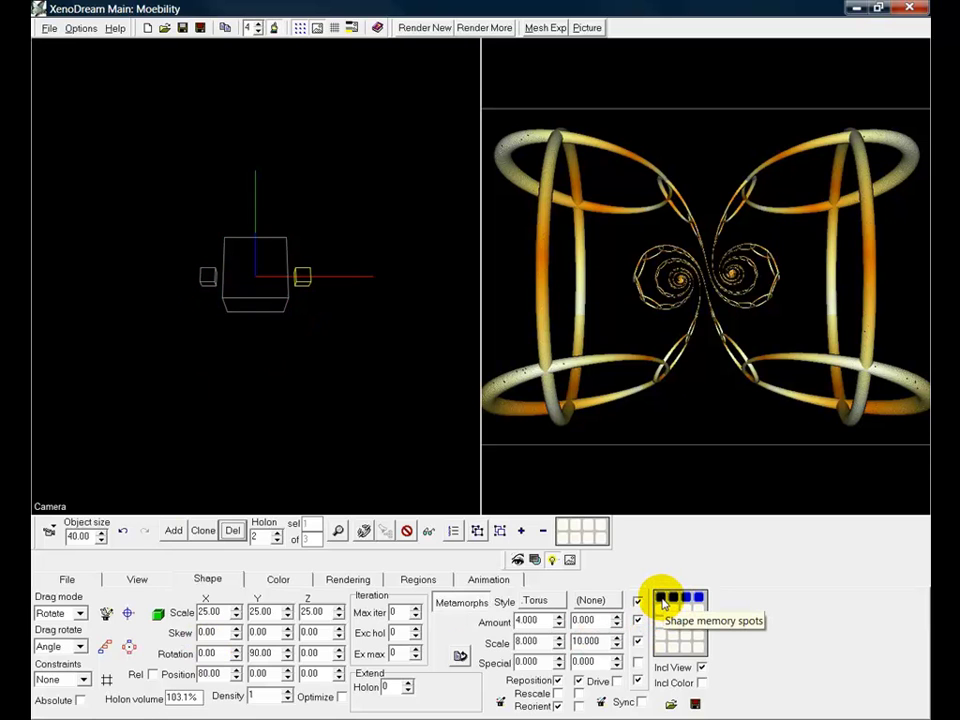
click(663, 600)
click(660, 597)
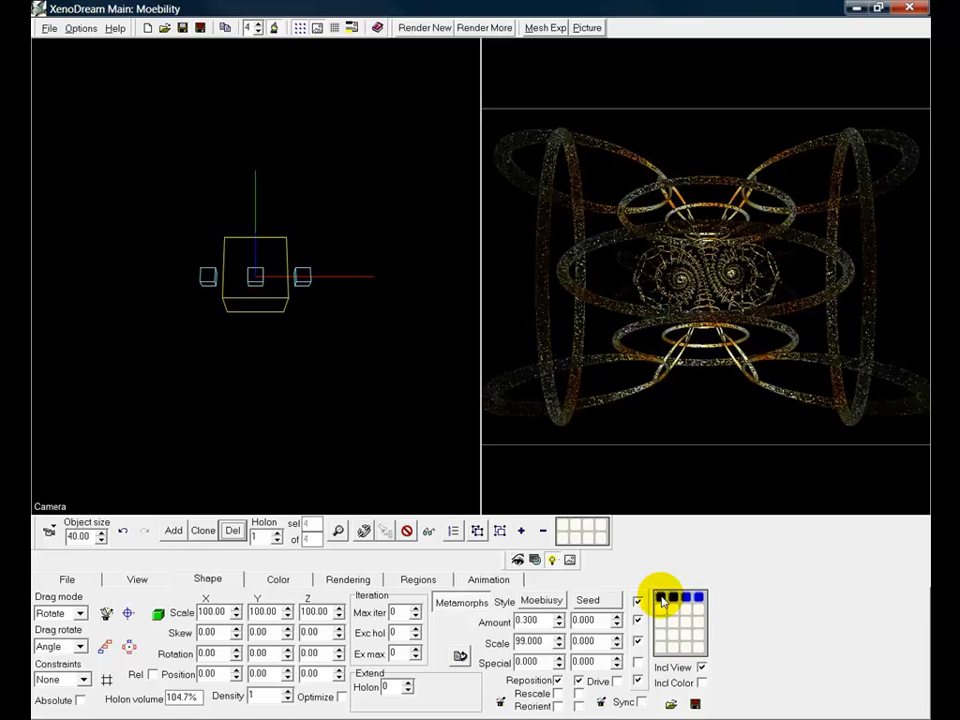